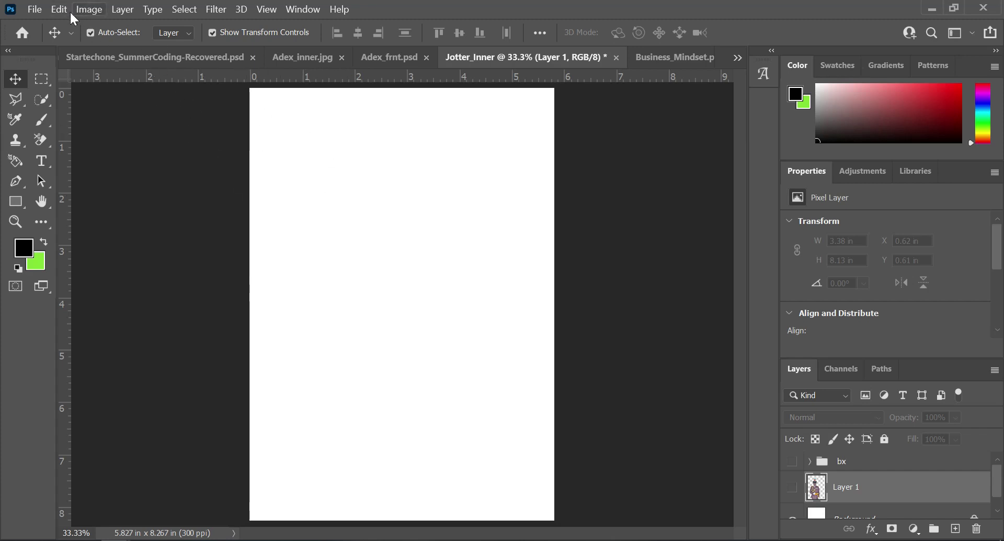
pyautogui.click(37, 11)
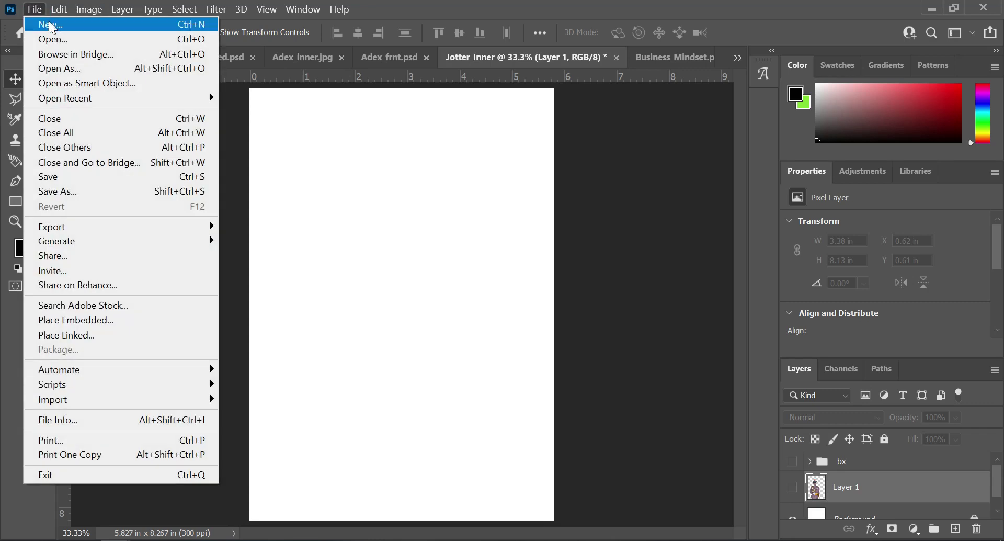
pyautogui.click(53, 26)
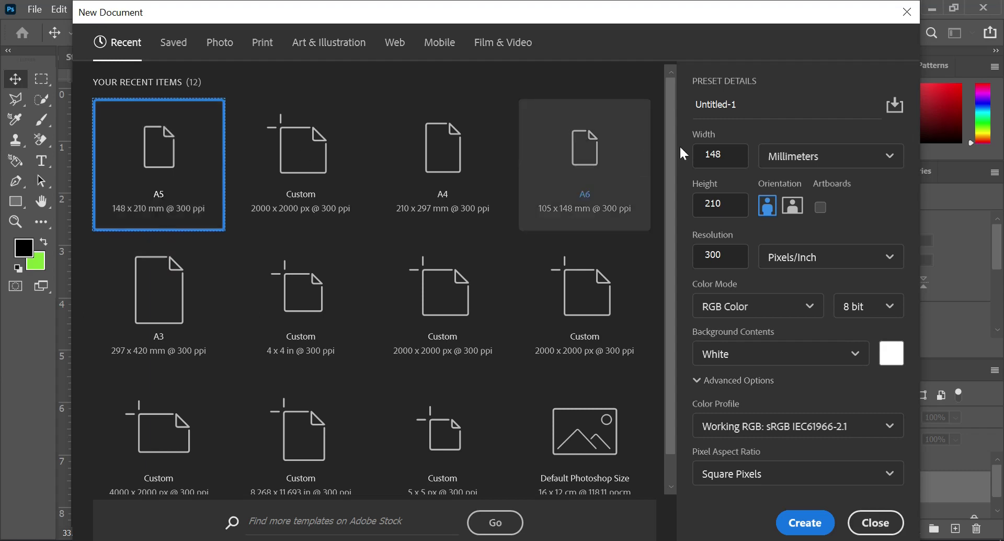
pyautogui.click(751, 99)
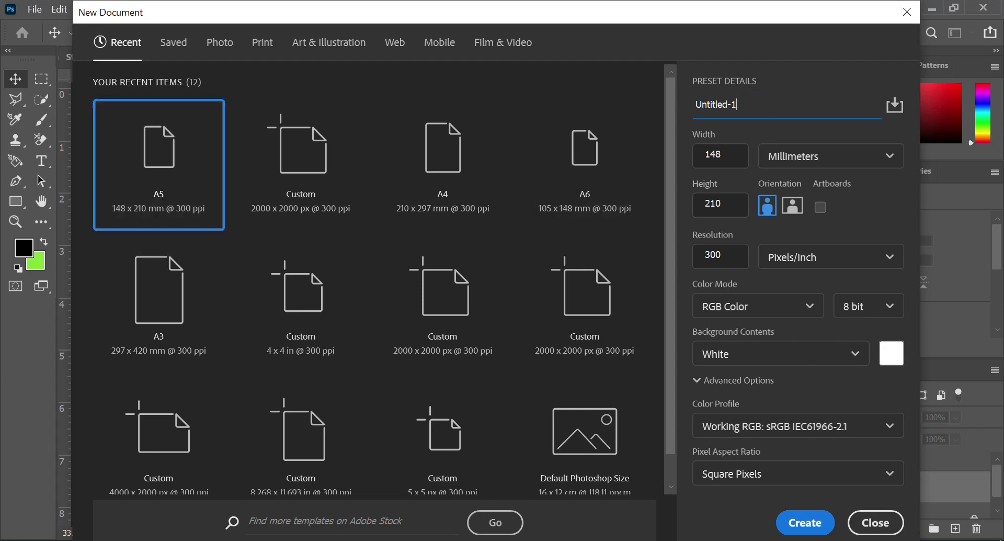
pyautogui.doubleClick(751, 100)
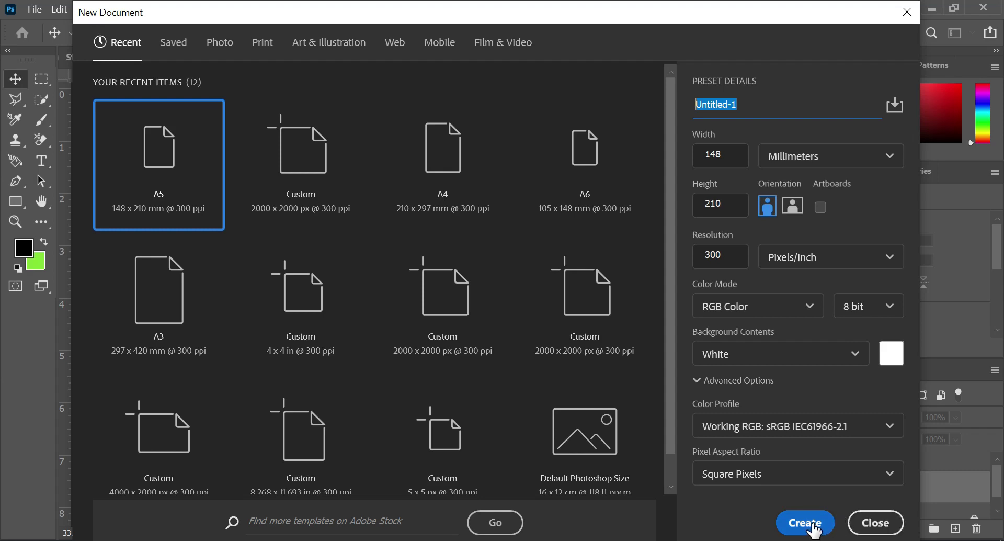
pyautogui.click(869, 529)
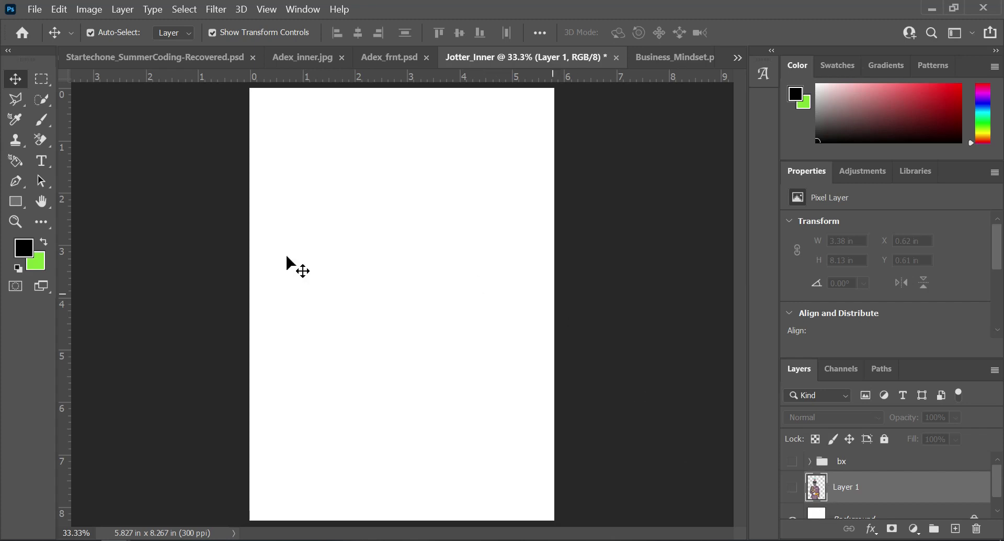
# Step: Make the hidden bx group and the officer photo on Layer 1 visible
pyautogui.click(796, 462)
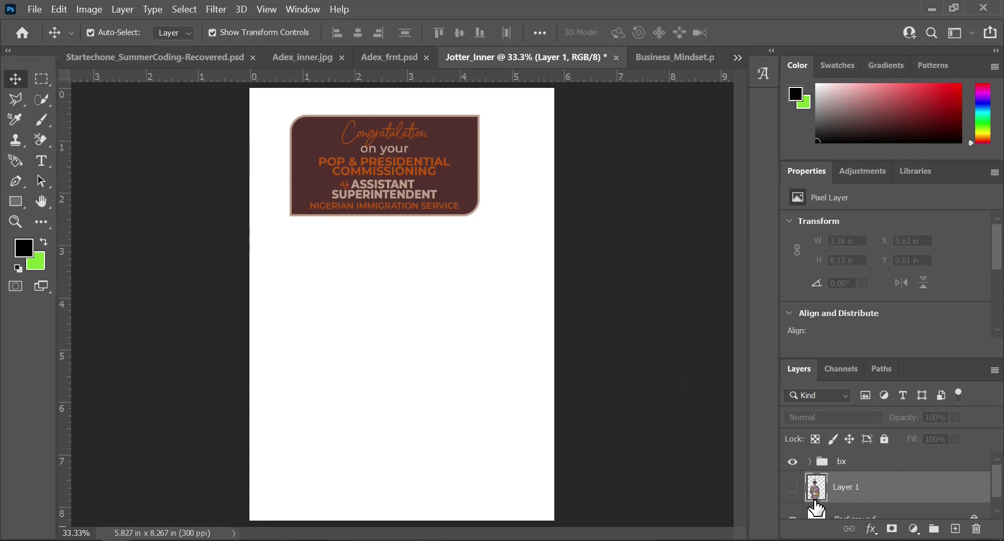
pyautogui.click(793, 487)
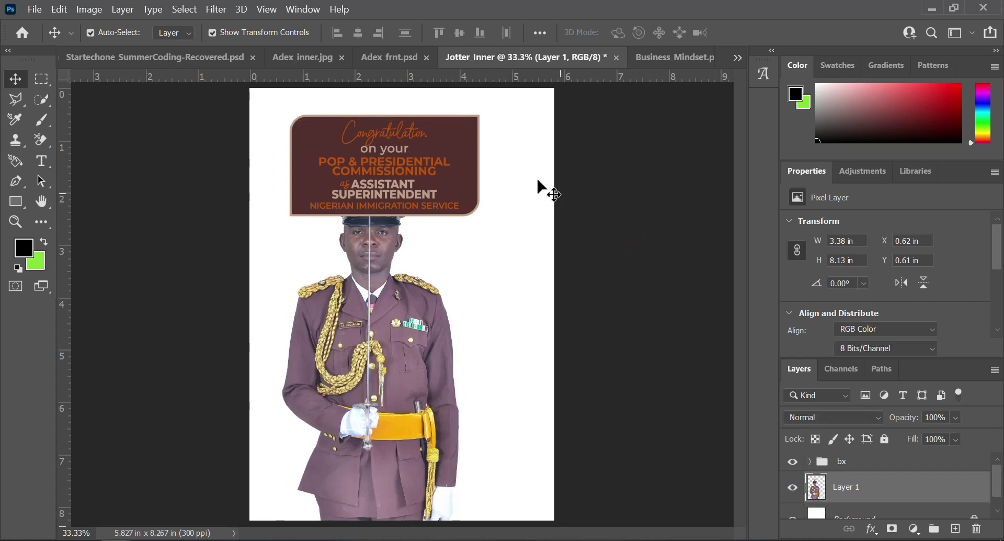
pyautogui.click(717, 361)
# Step: Try converting the bx group to a smart object and moving it down over the officer's face
pyautogui.click(889, 462)
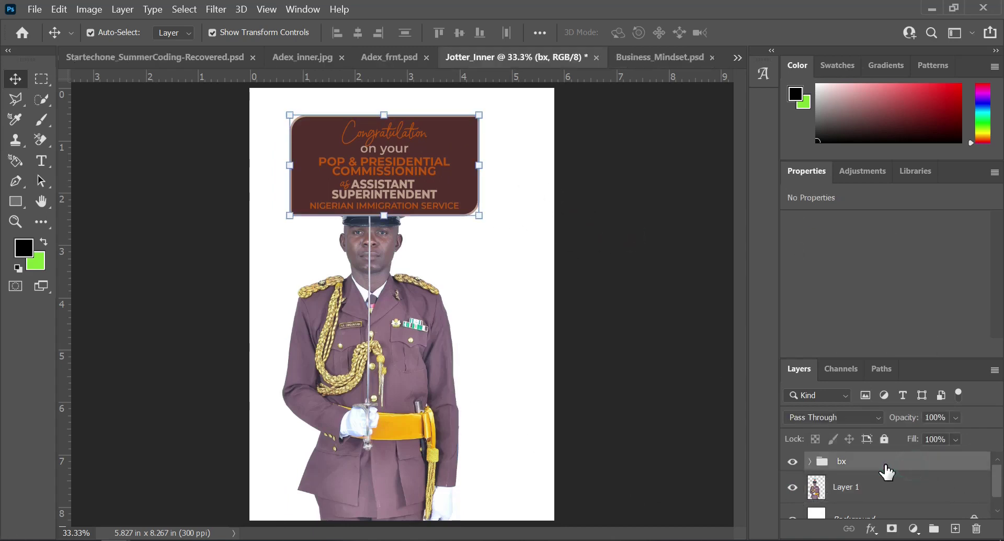
pyautogui.rightClick(881, 471)
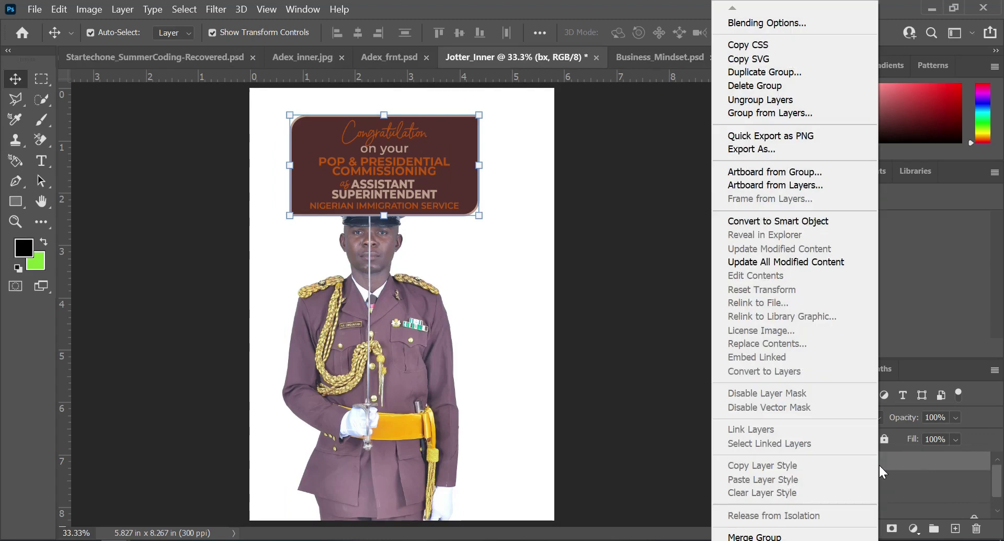
pyautogui.click(773, 221)
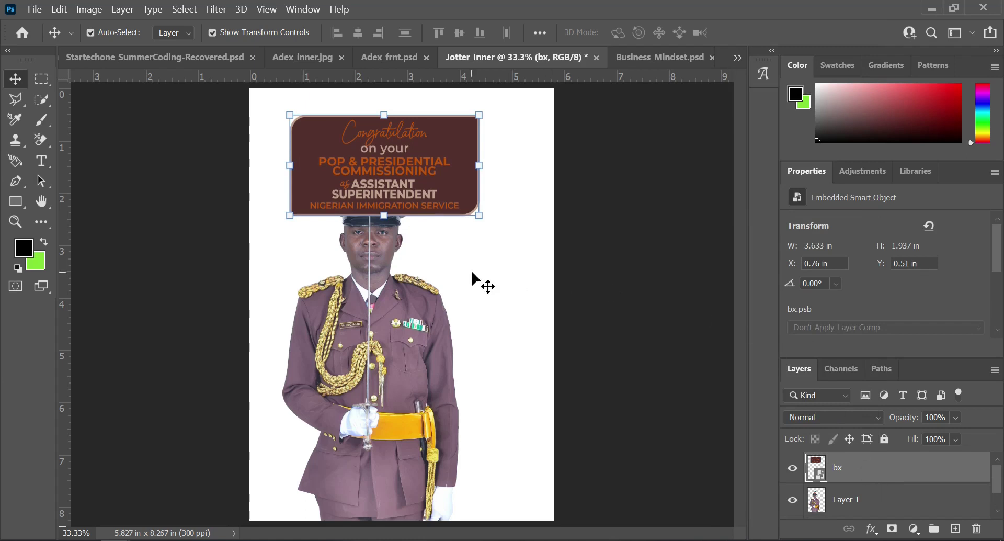
pyautogui.moveTo(394, 140); pyautogui.dragTo(379, 195)
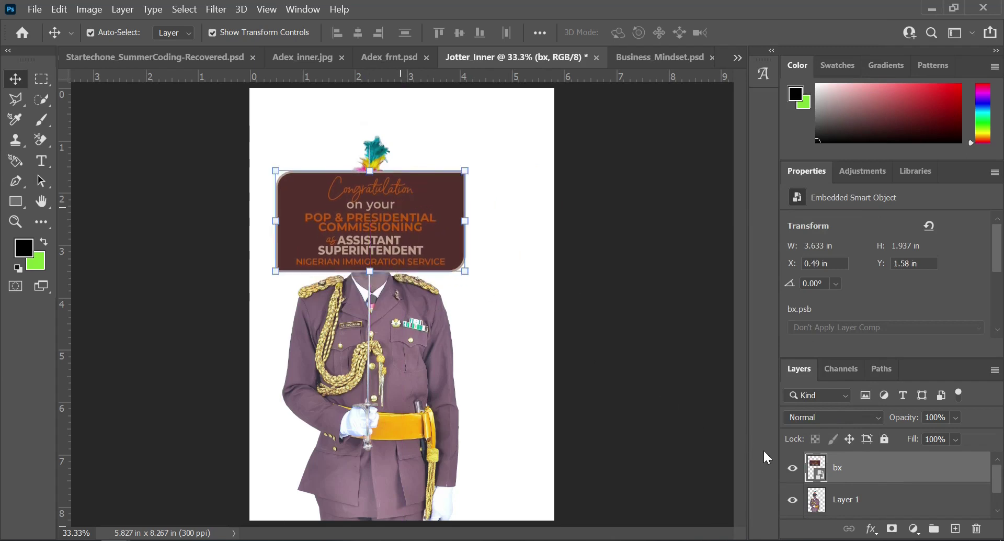
# Step: Undo the move and the smart object conversion, and try moving the congratulation box's background rectangle on its own
pyautogui.hotkey('ctrl', 'z')
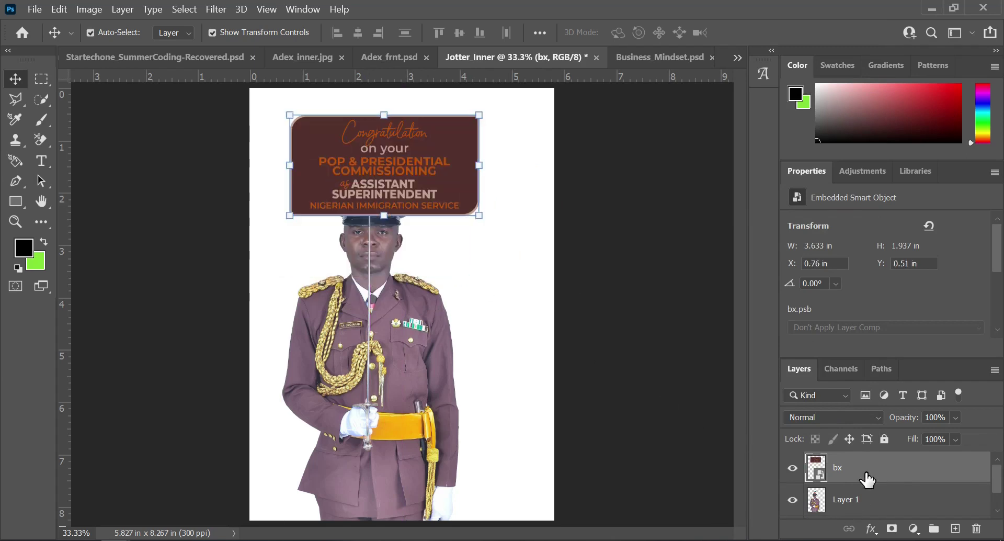
pyautogui.hotkey('ctrl', 'z')
pyautogui.hotkey('ctrl', 'z')
pyautogui.hotkey('ctrl', 'z')
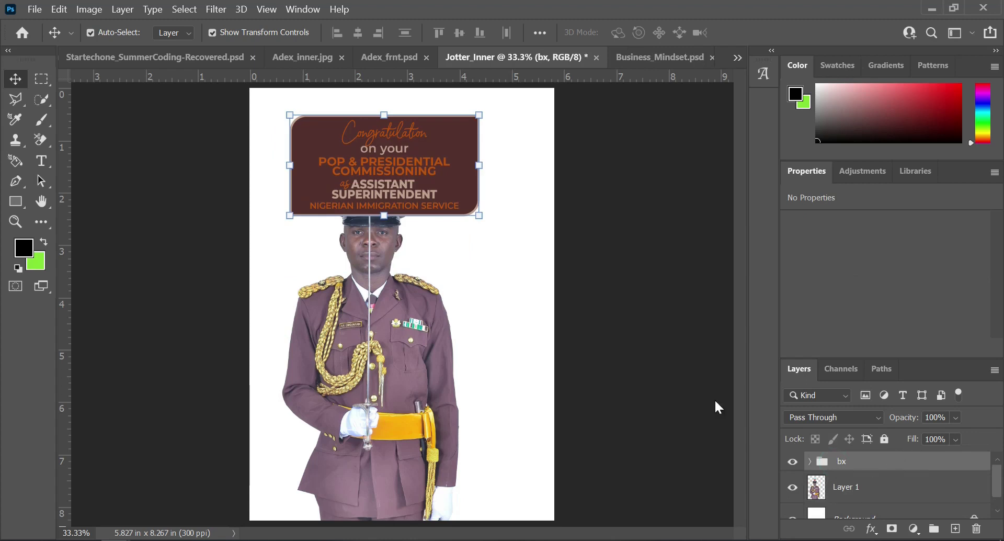
pyautogui.moveTo(454, 147); pyautogui.dragTo(446, 257)
pyautogui.hotkey('ctrl', 'z')
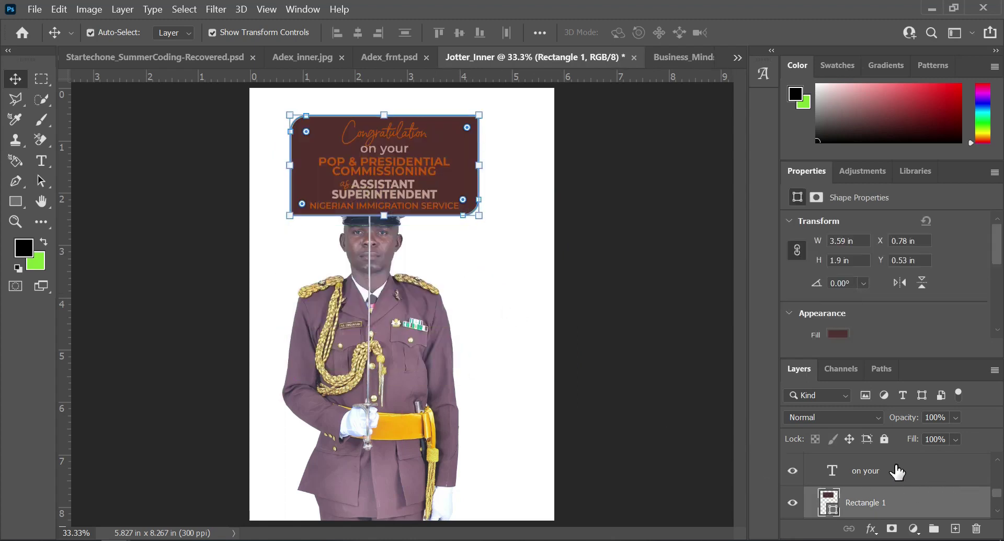
# Step: Collapse the bx group and convert it to a smart object
pyautogui.scroll(6, 896, 472)
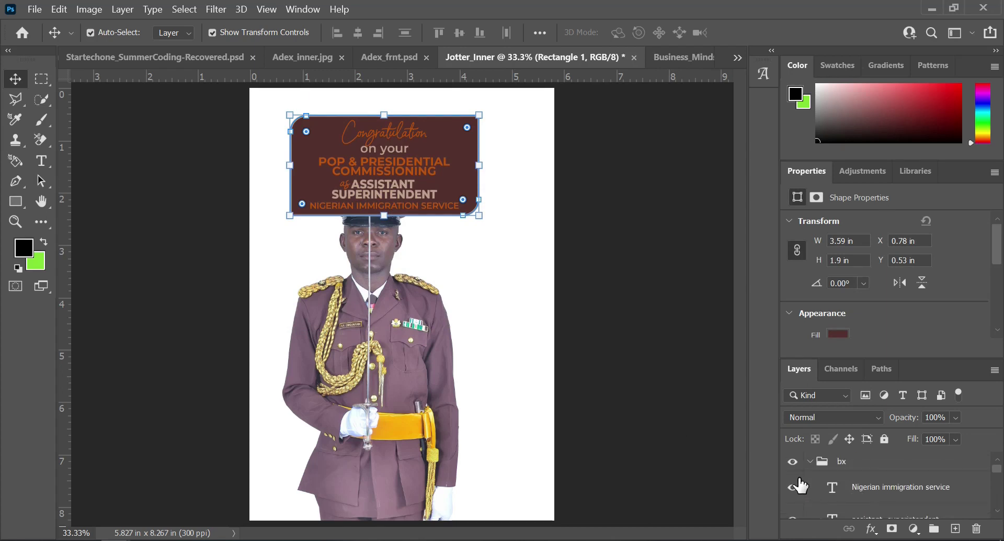
pyautogui.click(810, 462)
pyautogui.rightClick(876, 460)
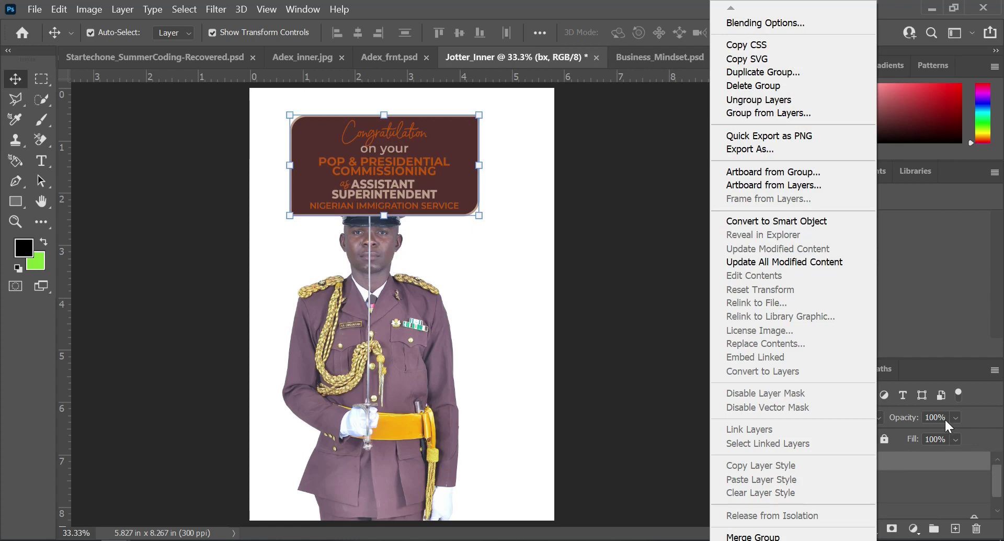
pyautogui.click(774, 220)
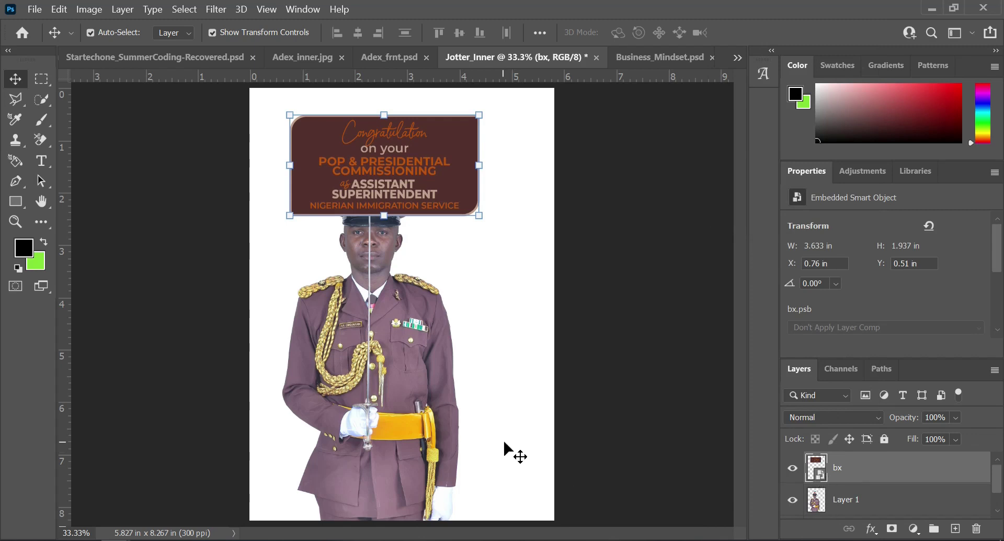
# Step: Scale the bx congratulation box to about 67% and place it in the page's upper-right corner at about X 3.14 in, Y 0.26 in
pyautogui.moveTo(325, 138); pyautogui.dragTo(391, 127)
pyautogui.moveTo(351, 199); pyautogui.dragTo(414, 168)
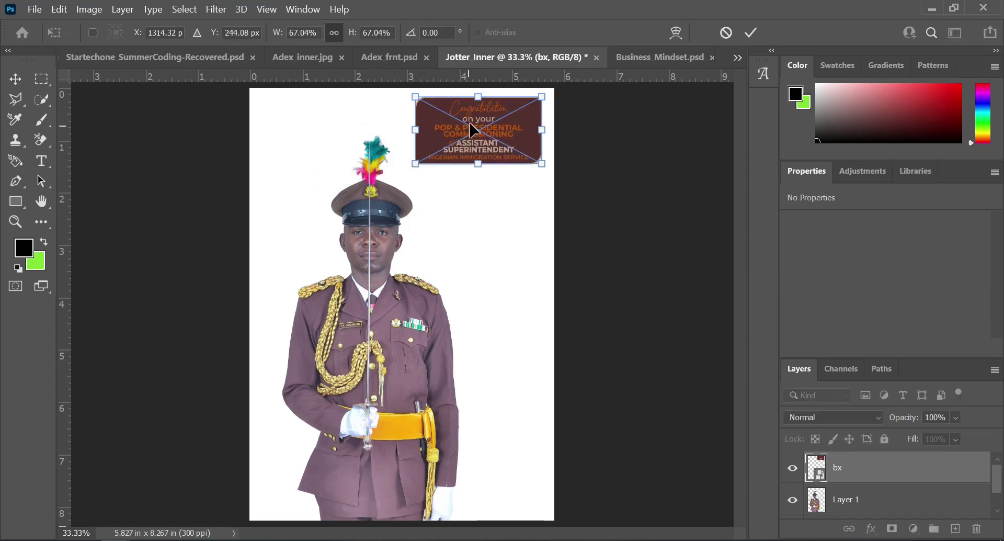
pyautogui.moveTo(473, 127); pyautogui.dragTo(471, 129)
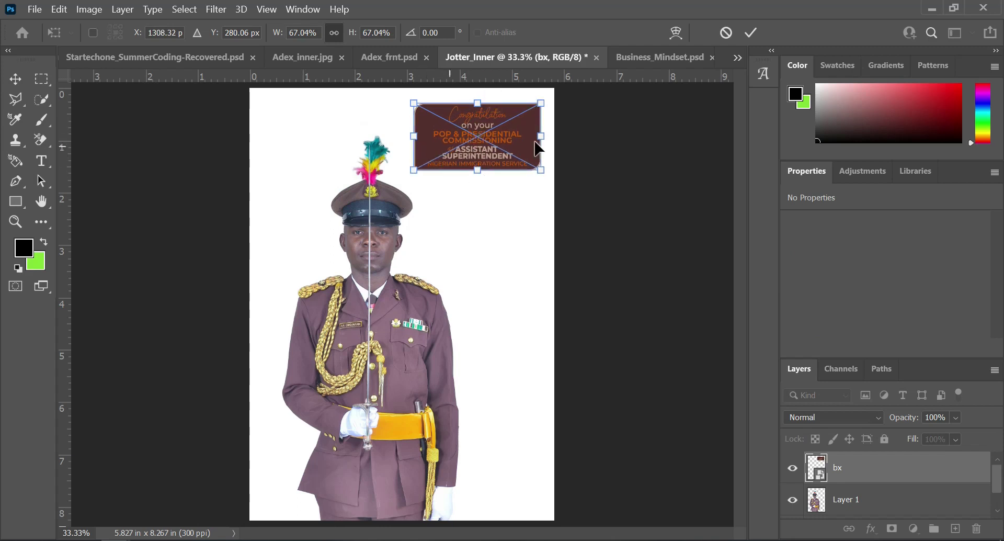
pyautogui.scroll(6, 510, 139)
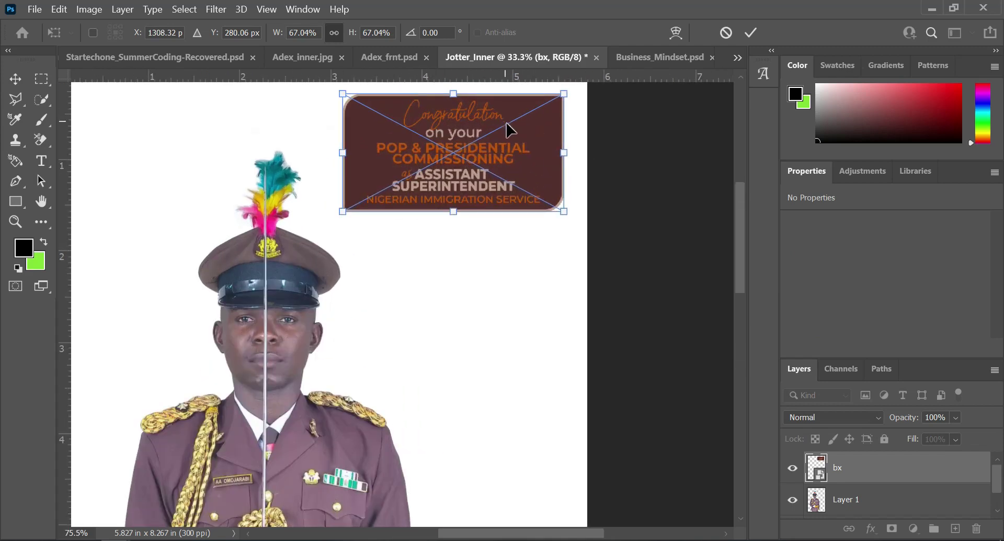
pyautogui.scroll(-4, 496, 147)
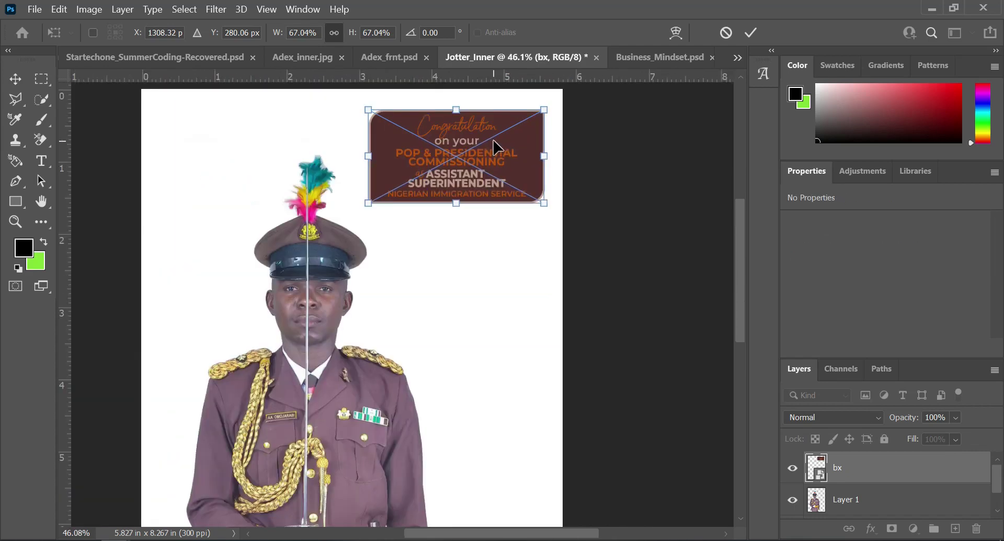
pyautogui.scroll(-1, 495, 152)
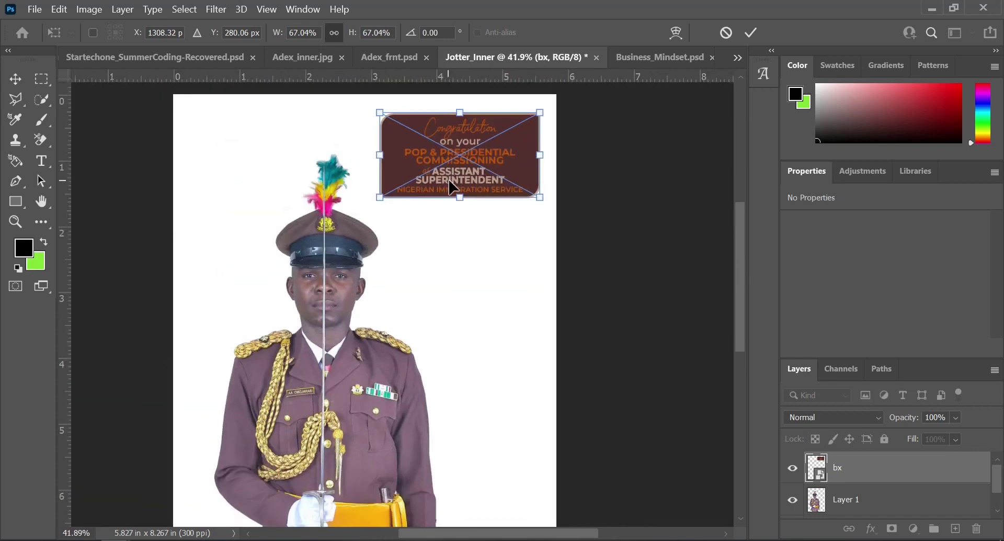
pyautogui.moveTo(462, 161); pyautogui.dragTo(462, 161)
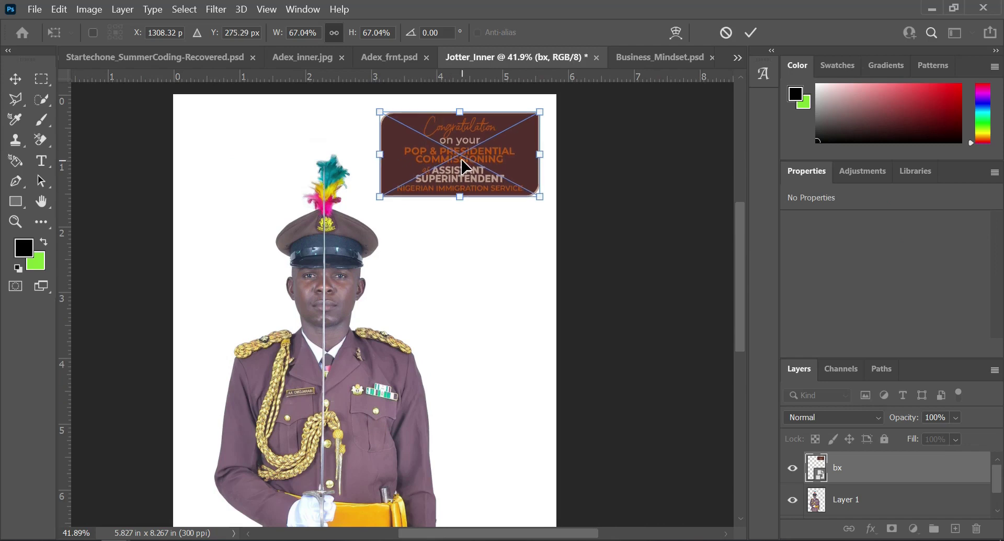
pyautogui.click(753, 30)
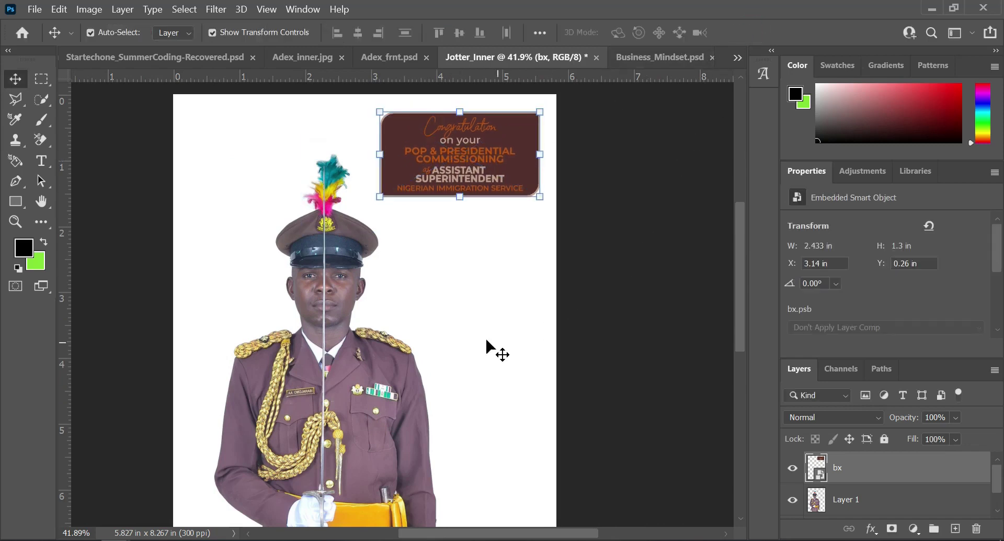
# Step: Scale the officer photo on Layer 1 to about 92% and position it fully within the page at about X 1.02 in, Y 0.56 in
pyautogui.scroll(-3, 485, 322)
pyautogui.scroll(4, 505, 146)
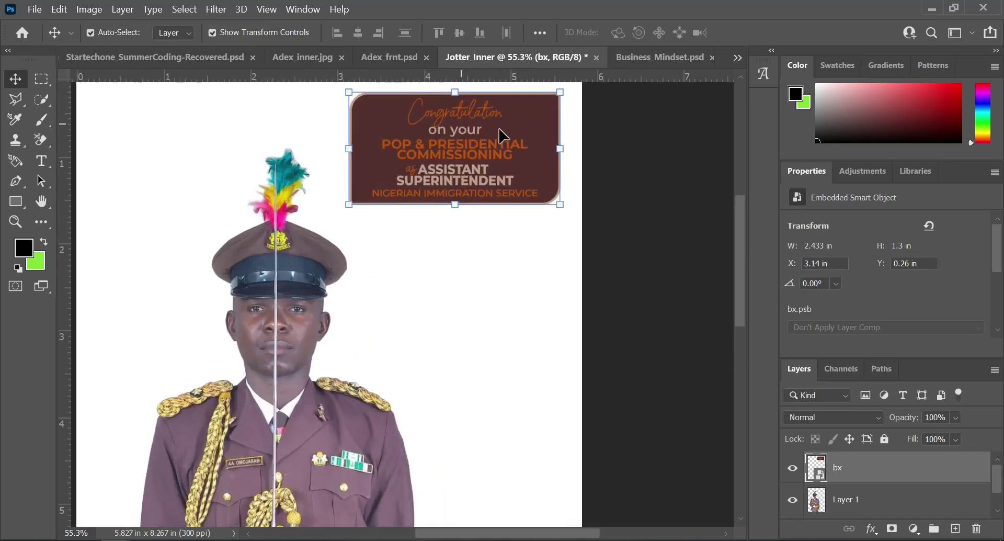
pyautogui.scroll(-4, 510, 157)
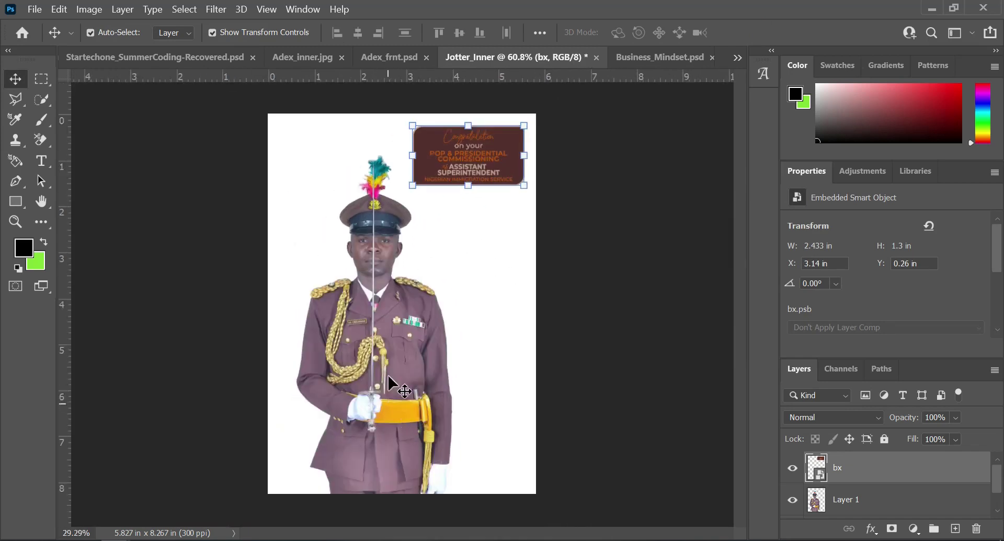
pyautogui.click(385, 370)
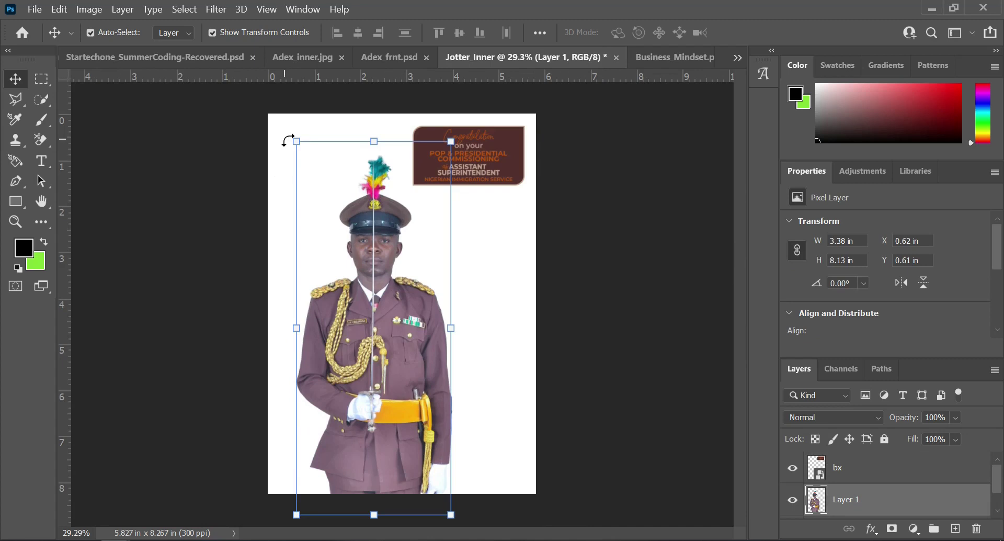
pyautogui.moveTo(295, 140); pyautogui.dragTo(312, 155)
pyautogui.moveTo(389, 354); pyautogui.dragTo(397, 320)
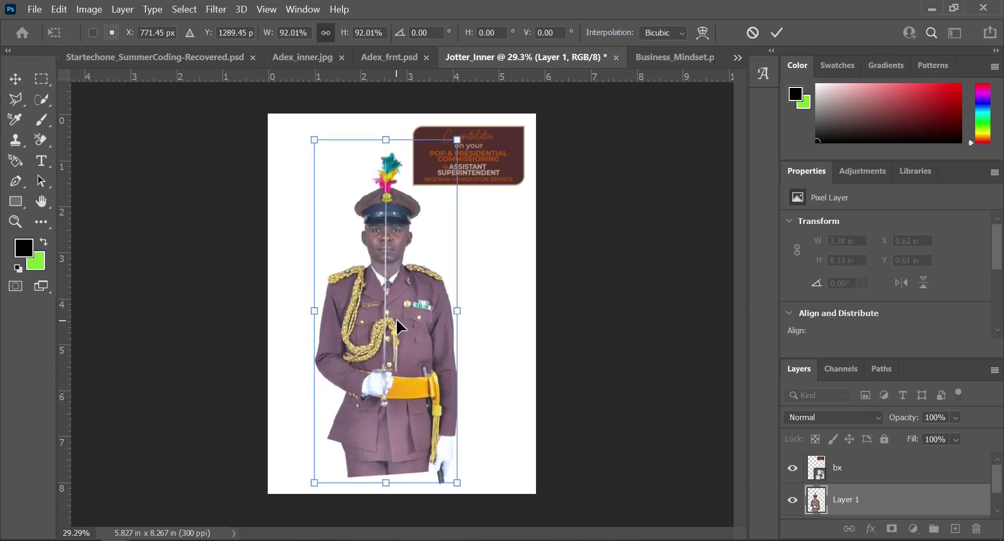
pyautogui.click(784, 32)
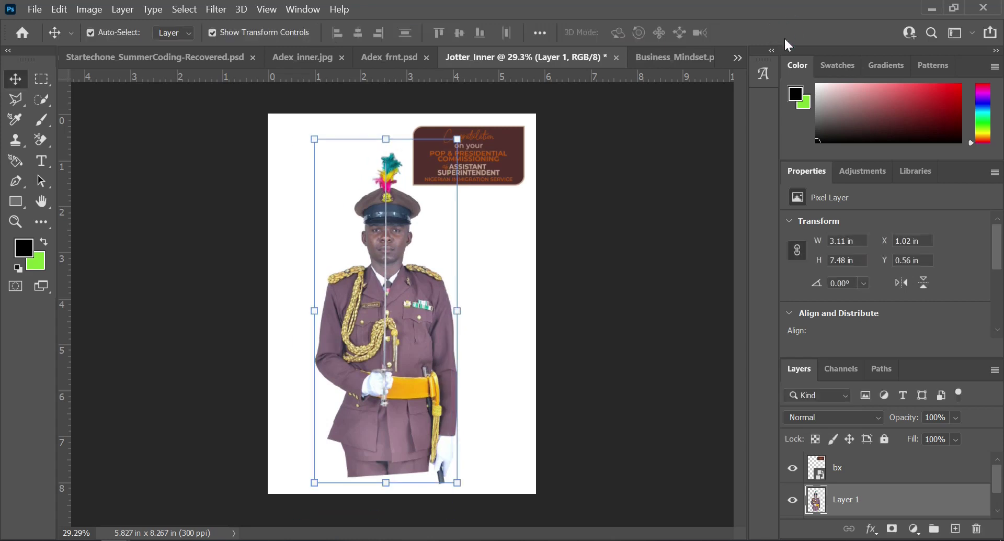
# Step: Add a white layer mask to Layer 1
pyautogui.click(892, 530)
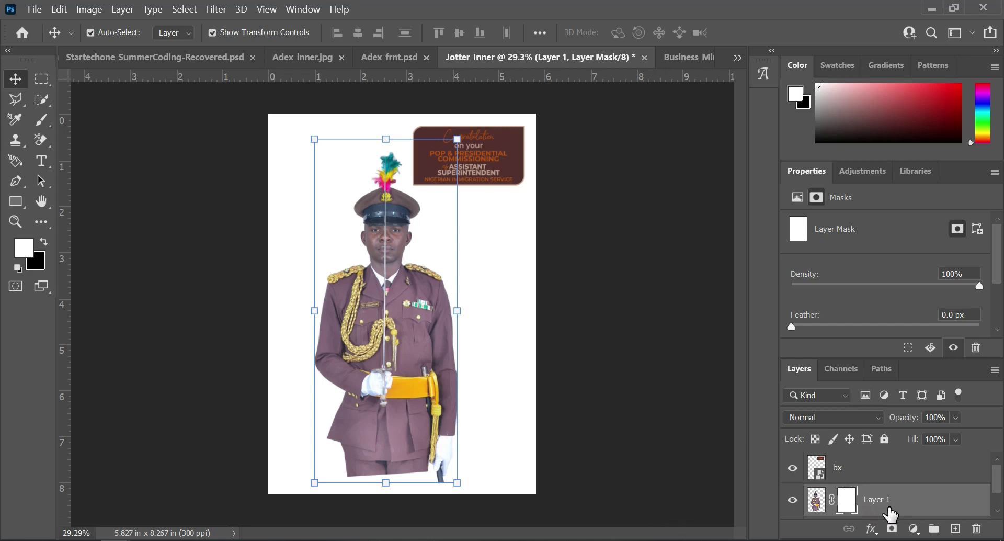
pyautogui.hotkey('ctrl', 'z')
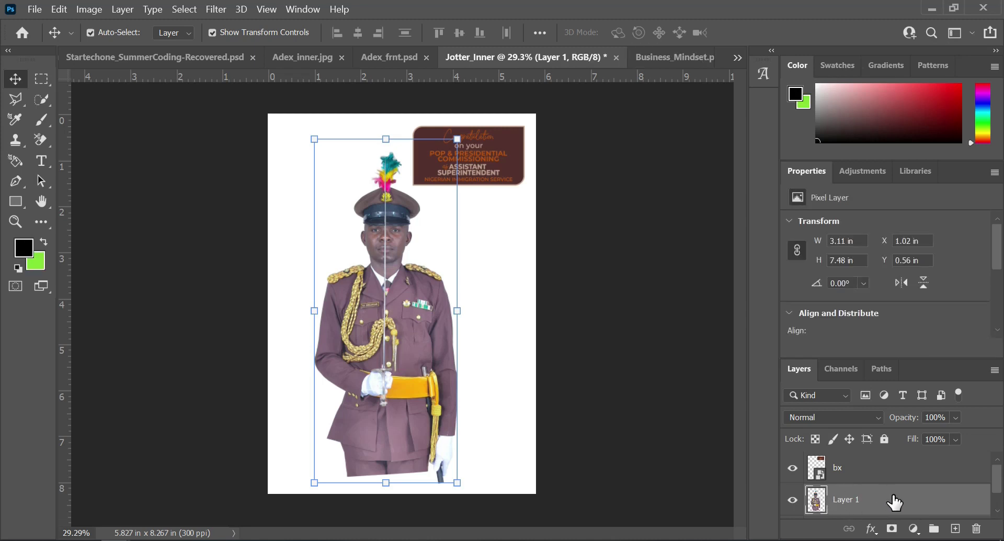
pyautogui.click(891, 529)
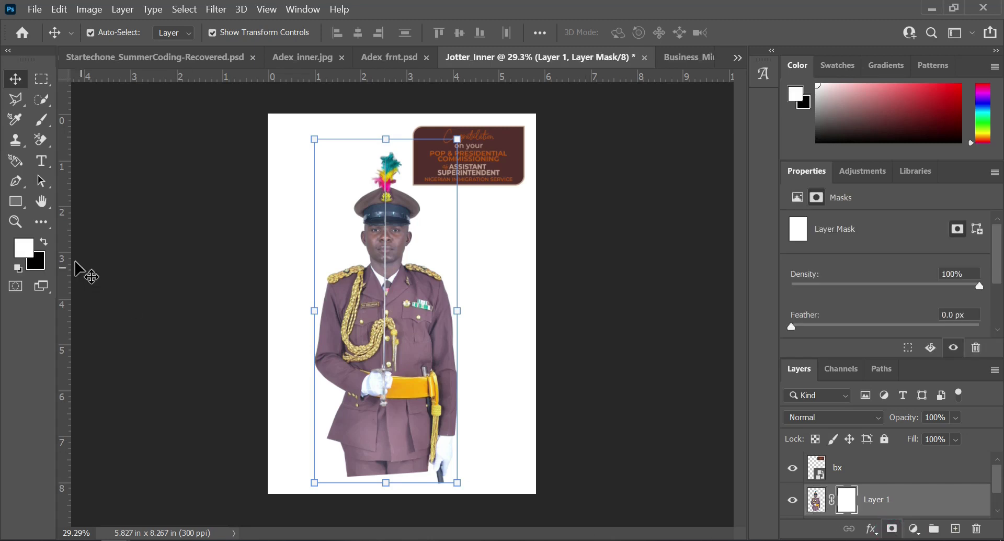
# Step: Set up the Brush tool at 800 px size, 80% opacity and 70% flow for painting on Layer 1's mask
pyautogui.press('b')
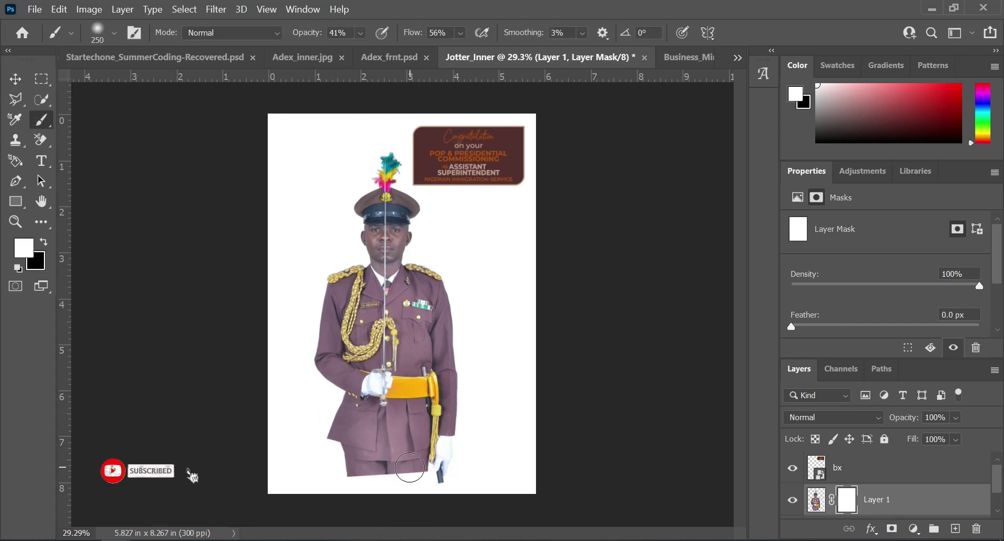
pyautogui.press(']')
pyautogui.press(']')
pyautogui.press(']')
pyautogui.press(']')
pyautogui.press(']')
pyautogui.press(']')
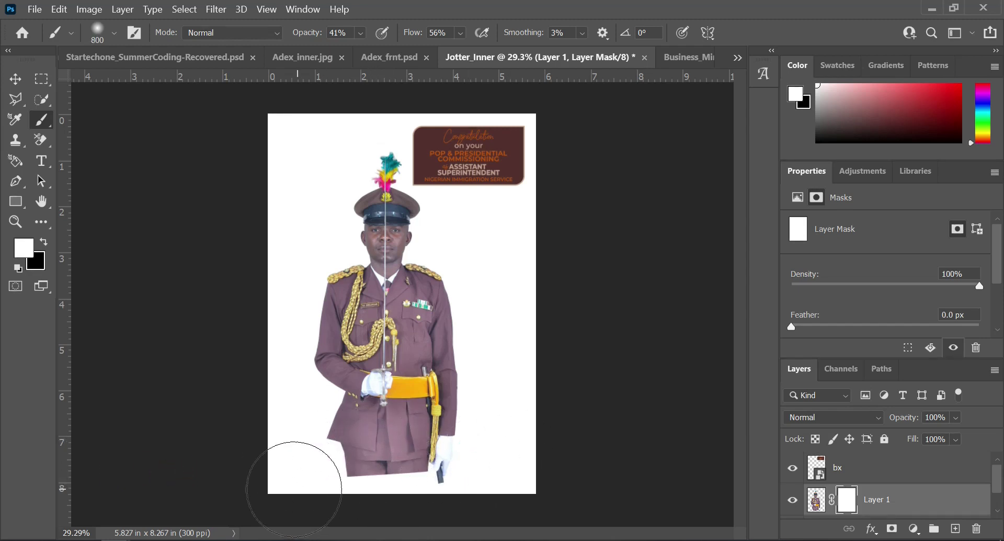
pyautogui.click(361, 32)
pyautogui.moveTo(372, 50); pyautogui.dragTo(405, 53)
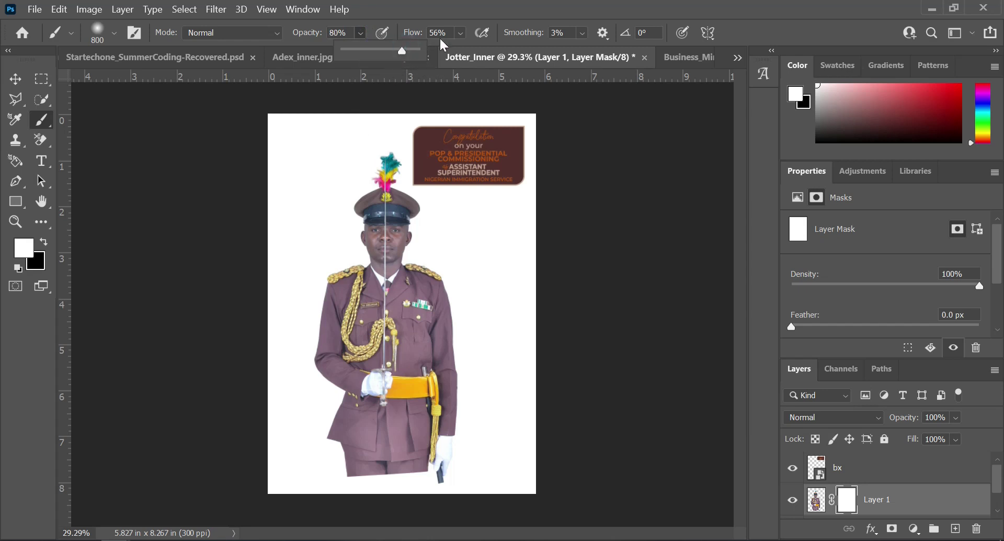
pyautogui.click(462, 33)
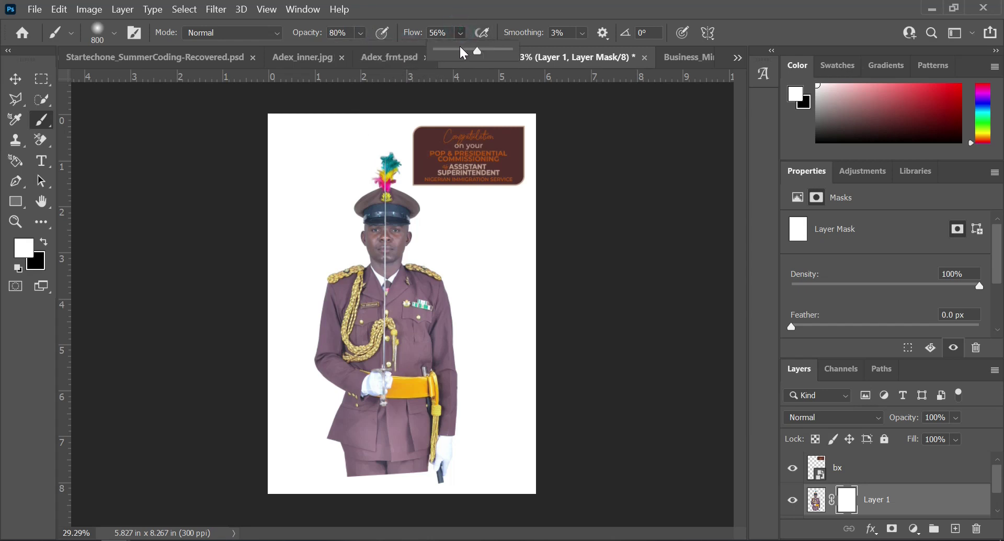
pyautogui.moveTo(481, 51)
pyautogui.mouseDown()
pyautogui.moveTo(491, 51)
pyautogui.moveTo(483, 54)
pyautogui.mouseUp()
# Step: Try to hide the officer photo's lower edge by painting white on Layer 1's mask
pyautogui.click(328, 479)
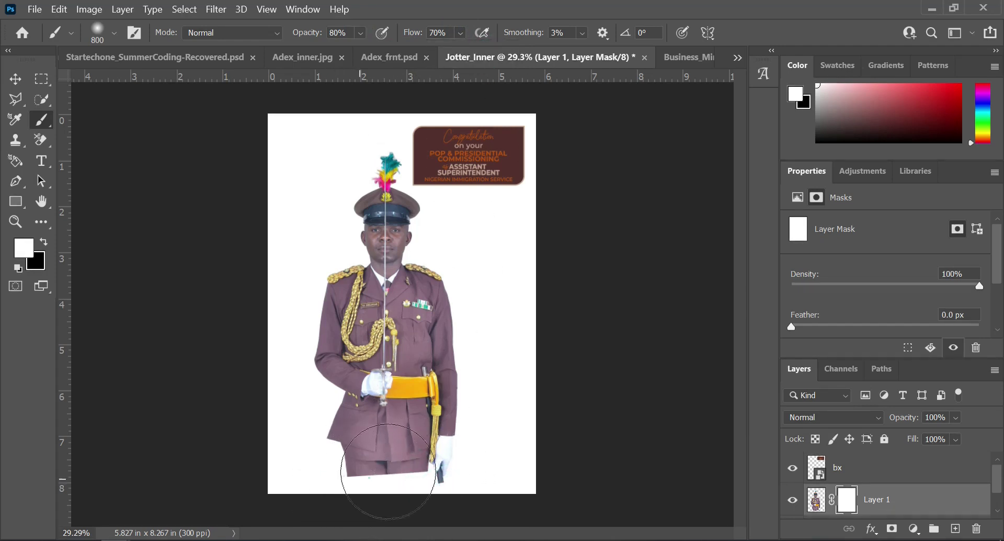
pyautogui.click(436, 491)
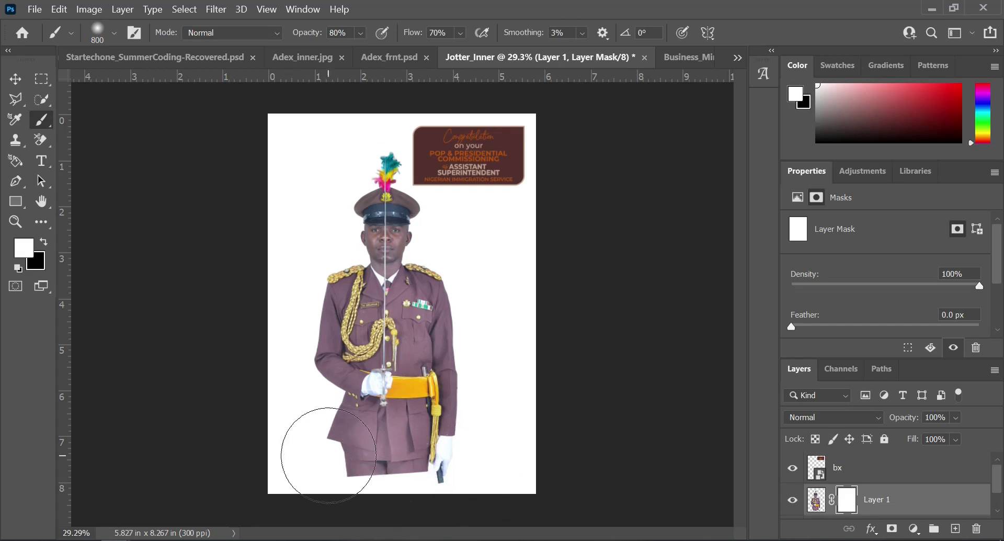
pyautogui.click(364, 464)
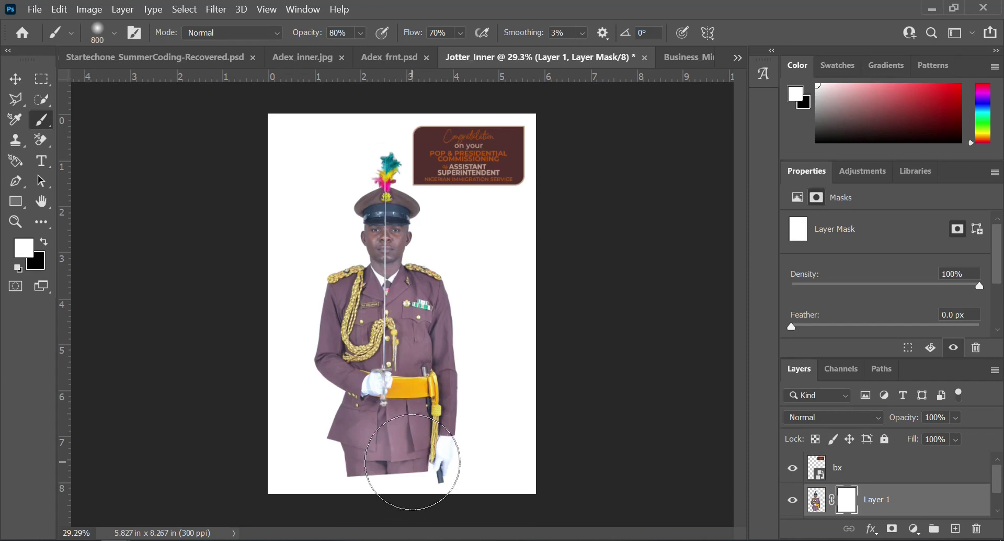
# Step: Make black the foreground colour and brush across the officer photo's lower edge on the mask to fade it out
pyautogui.press('x')
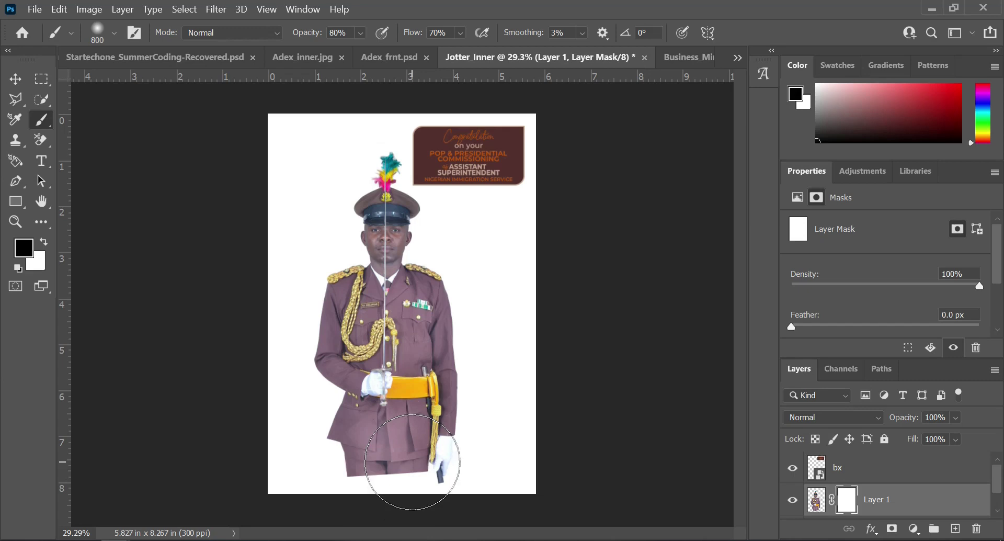
pyautogui.press('x')
pyautogui.press('x')
pyautogui.press('x')
pyautogui.press('x')
pyautogui.press('x')
pyautogui.press('x')
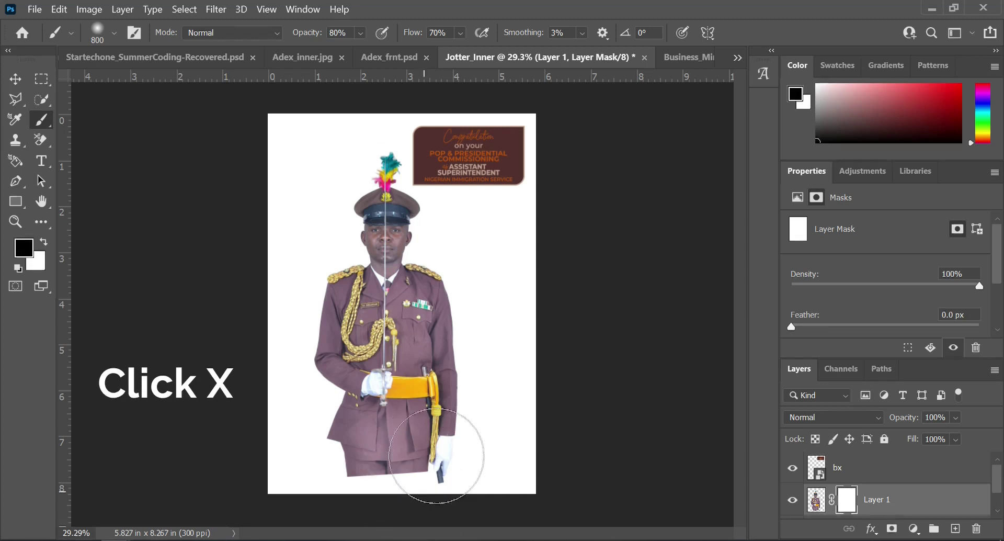
pyautogui.moveTo(348, 481)
pyautogui.mouseDown()
pyautogui.moveTo(324, 479)
pyautogui.moveTo(353, 490)
pyautogui.moveTo(338, 492)
pyautogui.moveTo(407, 489)
pyautogui.moveTo(282, 467)
pyautogui.moveTo(246, 422)
pyautogui.moveTo(276, 452)
pyautogui.moveTo(298, 426)
pyautogui.moveTo(304, 434)
pyautogui.moveTo(473, 454)
pyautogui.mouseUp()
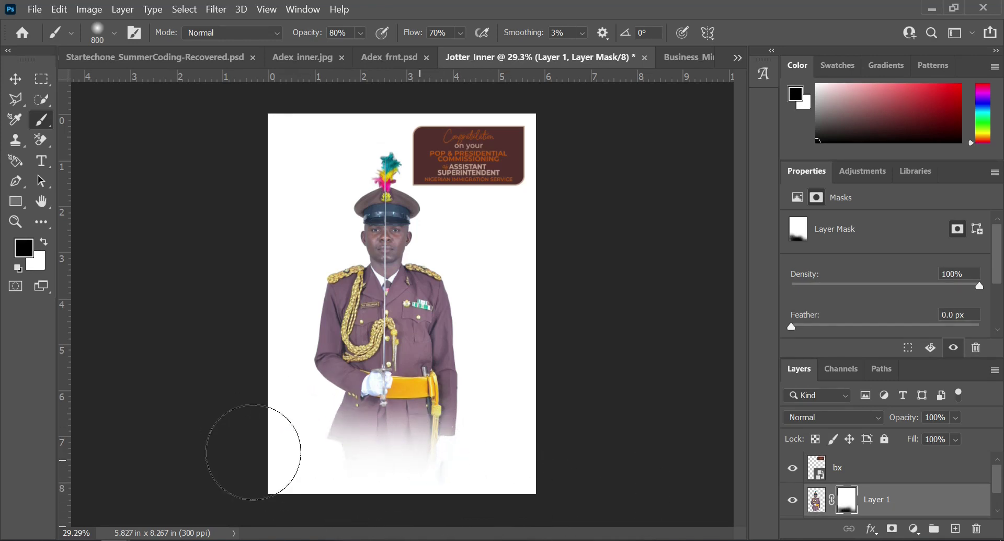
# Step: Lower the brush opacity to 28% and brush black over the lower jacket to soften the mask's fade
pyautogui.click(361, 33)
pyautogui.click(345, 50)
pyautogui.moveTo(371, 409)
pyautogui.mouseDown()
pyautogui.moveTo(346, 432)
pyautogui.moveTo(470, 414)
pyautogui.moveTo(478, 404)
pyautogui.moveTo(465, 428)
pyautogui.moveTo(317, 478)
pyautogui.moveTo(293, 435)
pyautogui.mouseUp()
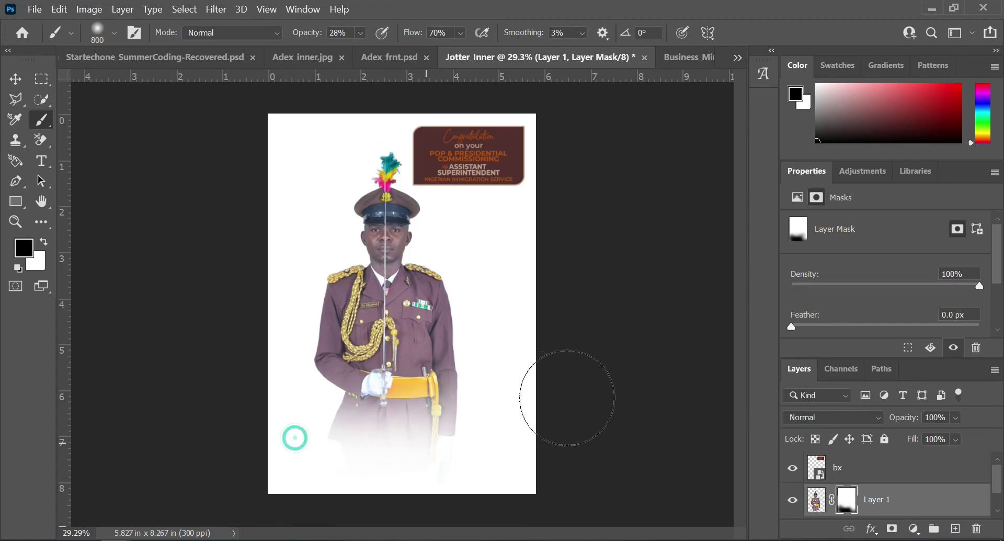
# Step: Lower the brush flow to 39% and extend the mask's fade upward across the officer's belt and hands
pyautogui.click(459, 33)
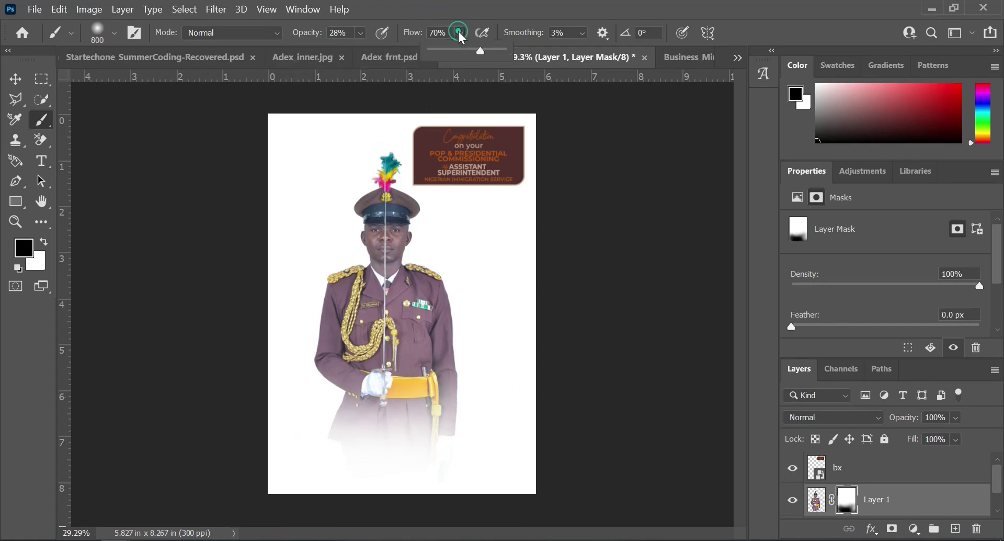
pyautogui.click(458, 50)
pyautogui.moveTo(468, 376)
pyautogui.mouseDown()
pyautogui.moveTo(351, 427)
pyautogui.moveTo(291, 399)
pyautogui.moveTo(564, 399)
pyautogui.moveTo(518, 405)
pyautogui.moveTo(258, 370)
pyautogui.moveTo(330, 392)
pyautogui.moveTo(490, 382)
pyautogui.moveTo(336, 363)
pyautogui.moveTo(303, 381)
pyautogui.mouseUp()
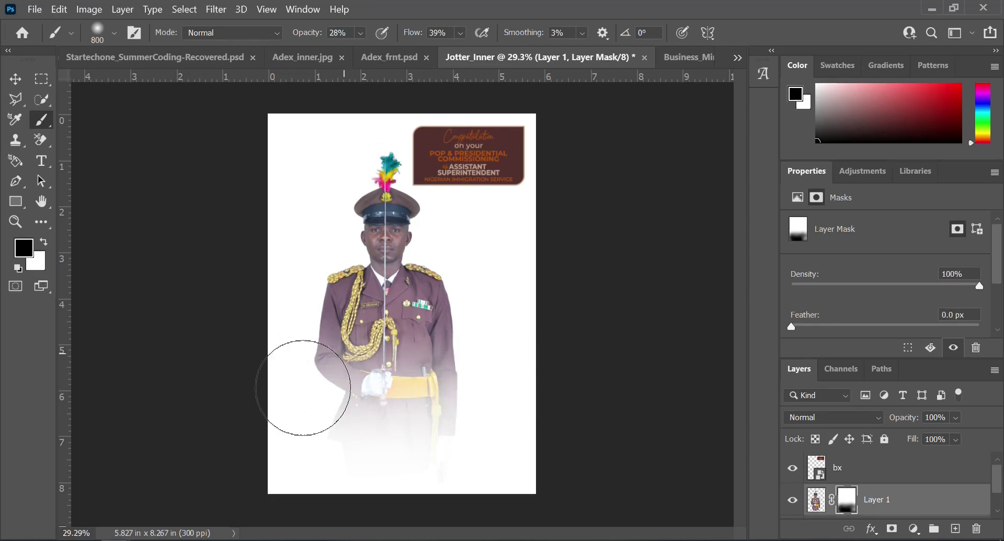
# Step: Set the opacity of the officer photo on Layer 1 to 23%
pyautogui.click(11, 81)
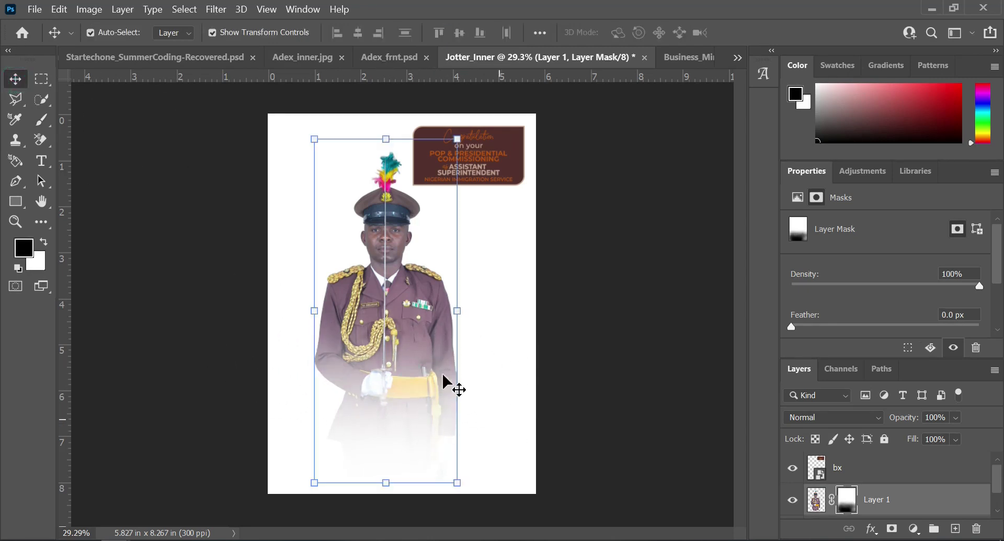
pyautogui.click(915, 505)
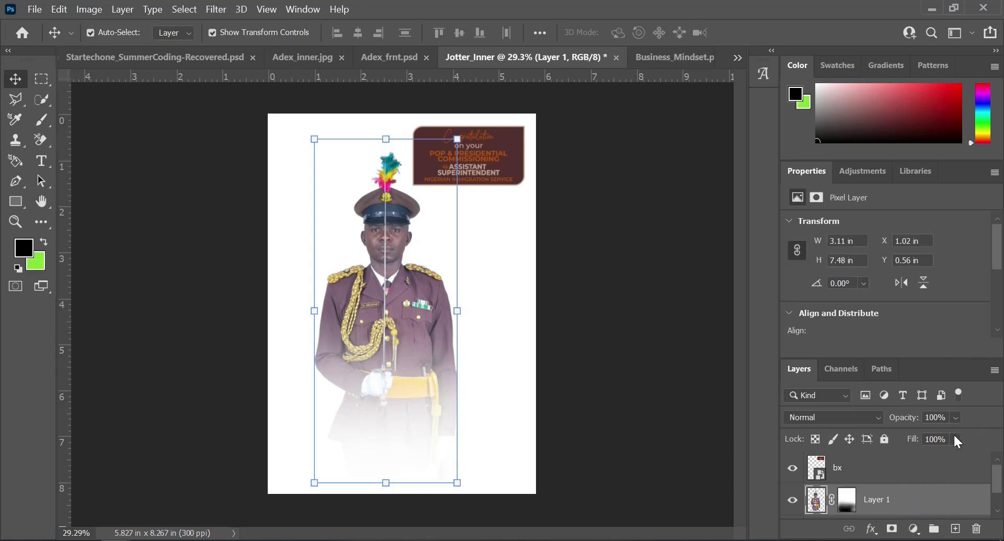
pyautogui.click(954, 417)
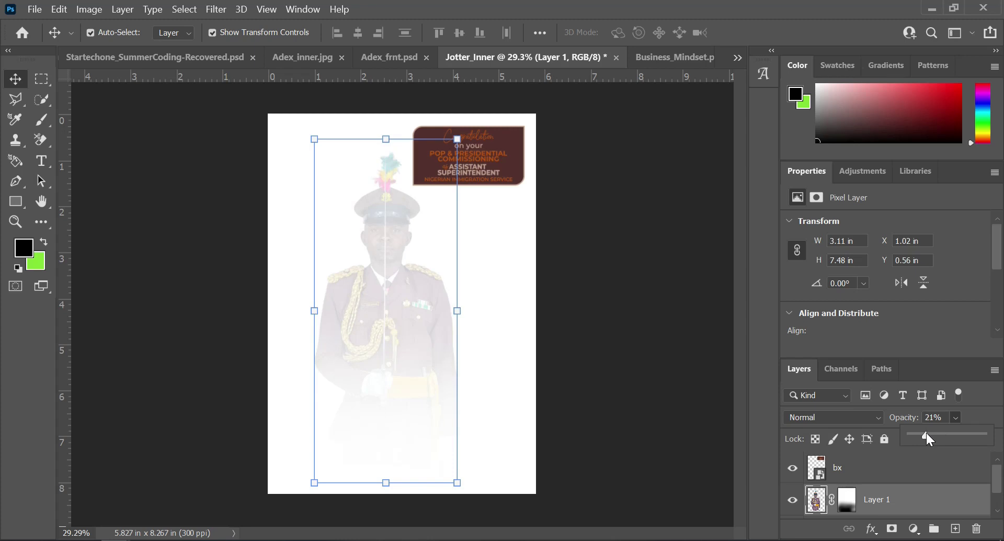
pyautogui.scroll(2, 450, 321)
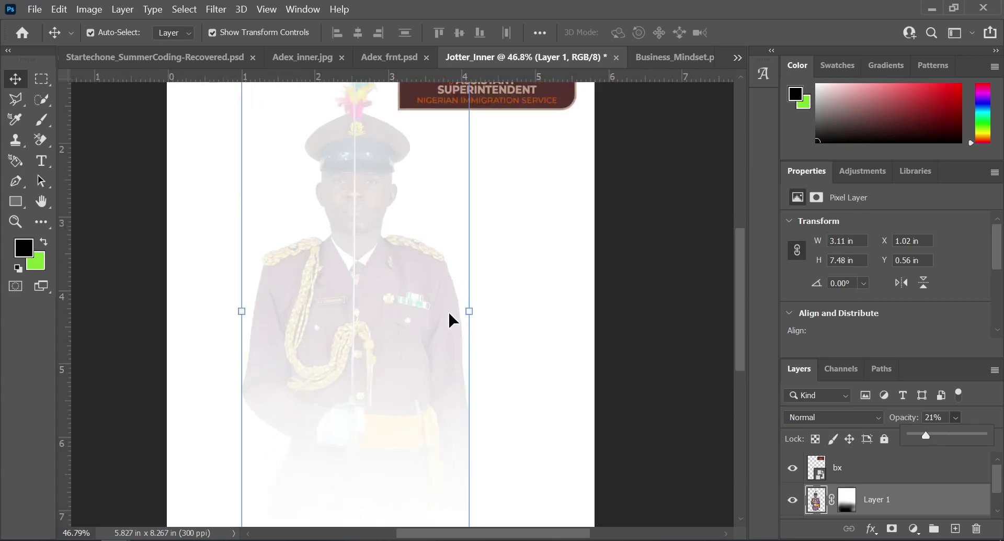
pyautogui.write('23')
pyautogui.press('Return')
pyautogui.scroll(-1, 406, 393)
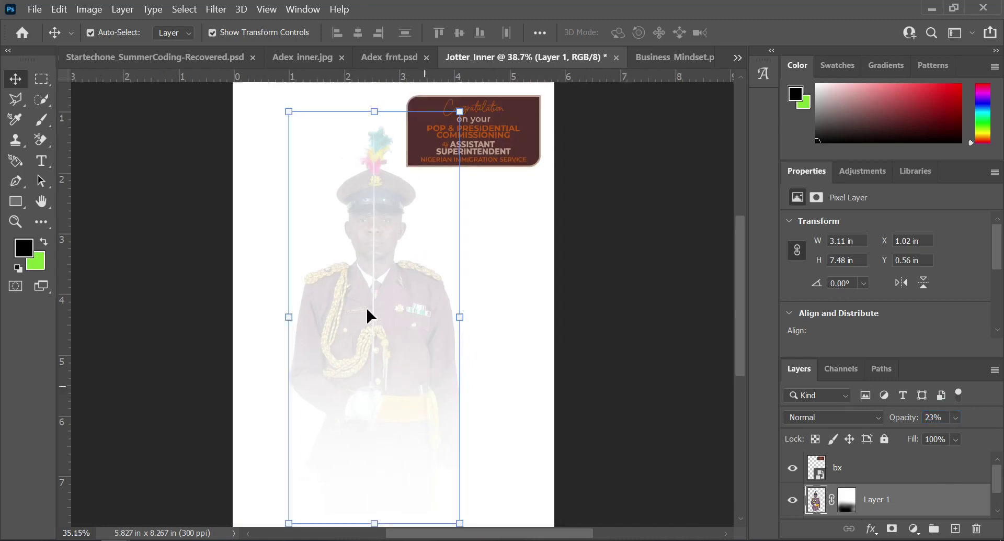
# Step: Move the faded officer photo to about X 1.25 in, Y 0.78 in, roughly centred on the page, and deselect it
pyautogui.scroll(-4, 369, 316)
pyautogui.moveTo(377, 310); pyautogui.dragTo(394, 325)
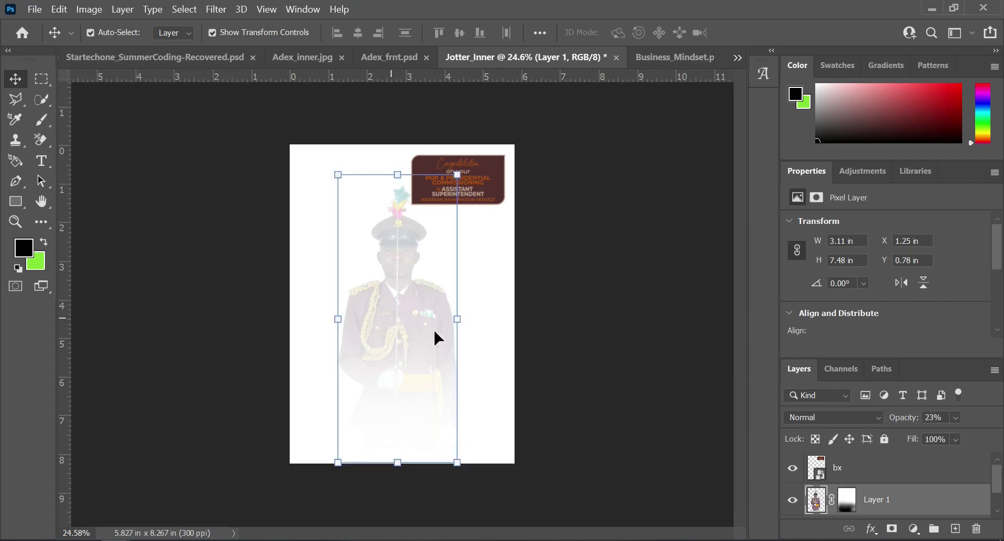
pyautogui.click(611, 274)
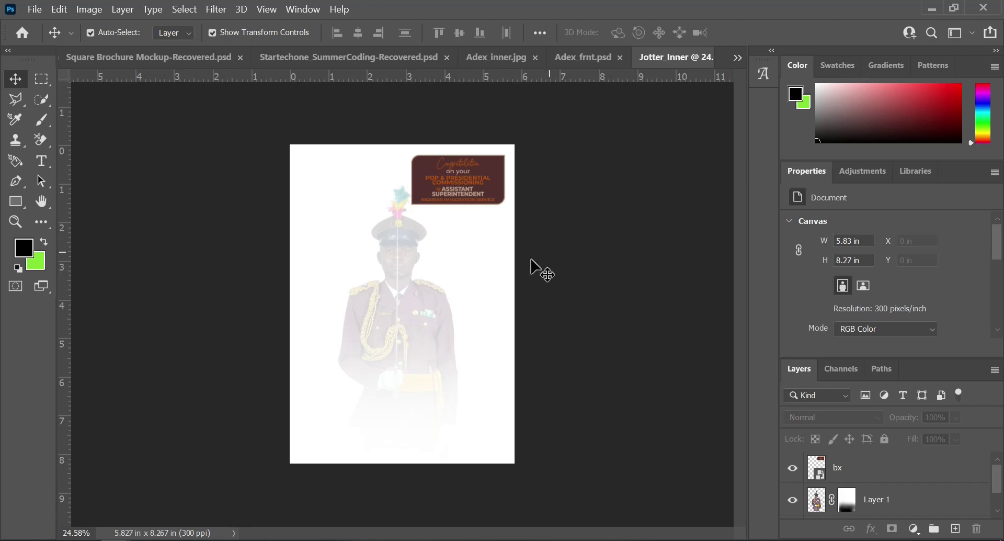
pyautogui.scroll(-1, 436, 268)
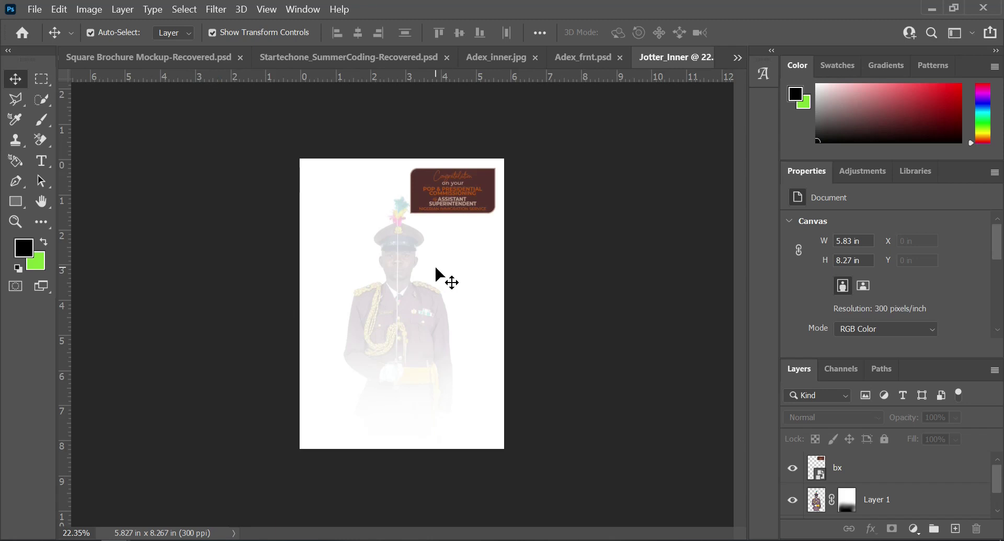
pyautogui.scroll(2, 436, 268)
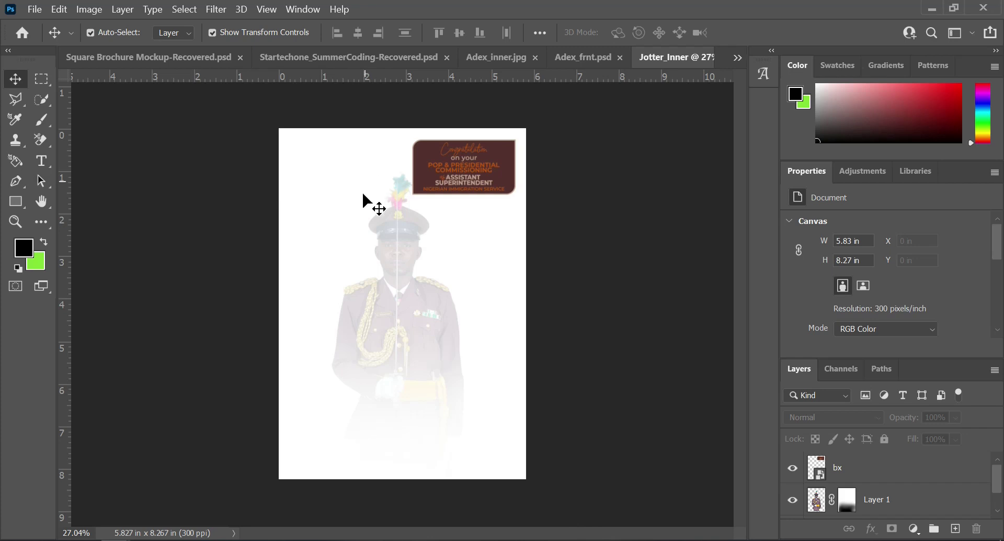
# Step: Add the text "Courtesy: Parent" in Montserrat Medium 16.11 pt near the page's lower-right corner
pyautogui.click(42, 160)
pyautogui.scroll(3, 450, 408)
pyautogui.moveTo(527, 518); pyautogui.dragTo(433, 341)
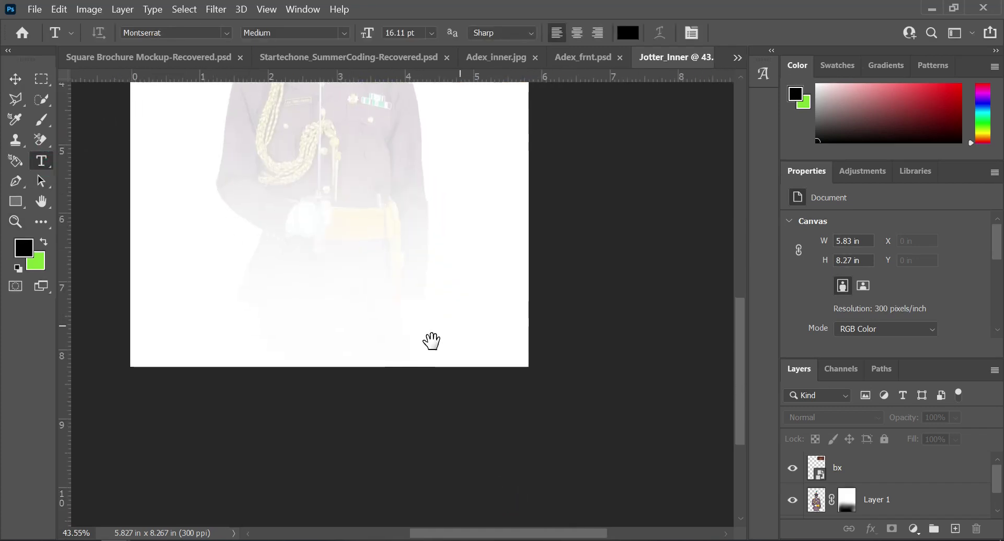
pyautogui.click(384, 357)
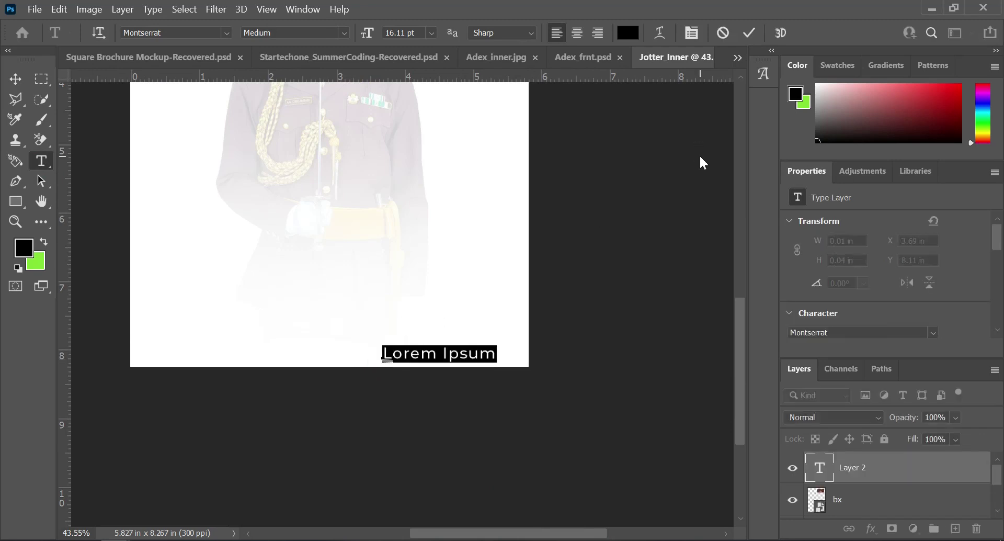
pyautogui.write('Co')
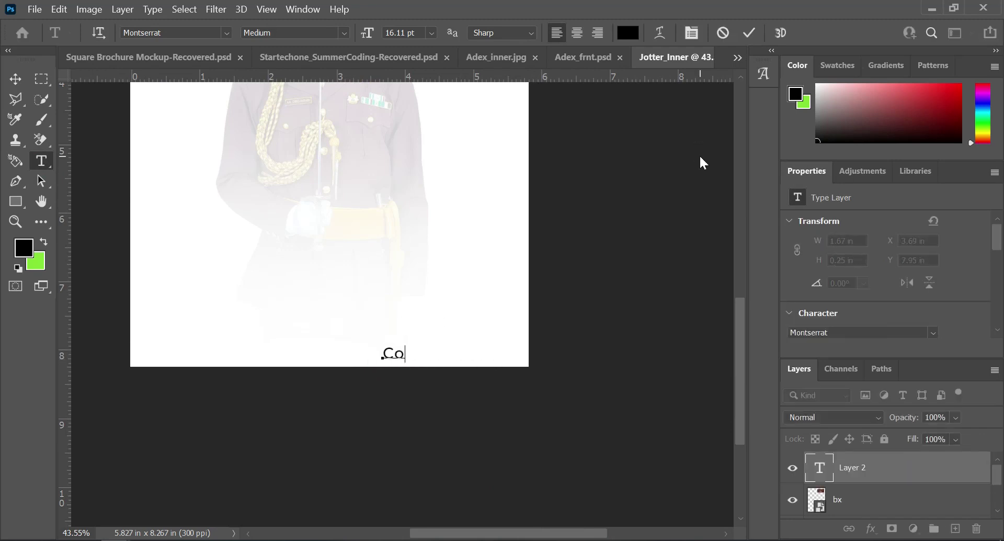
pyautogui.write('urtesy: P')
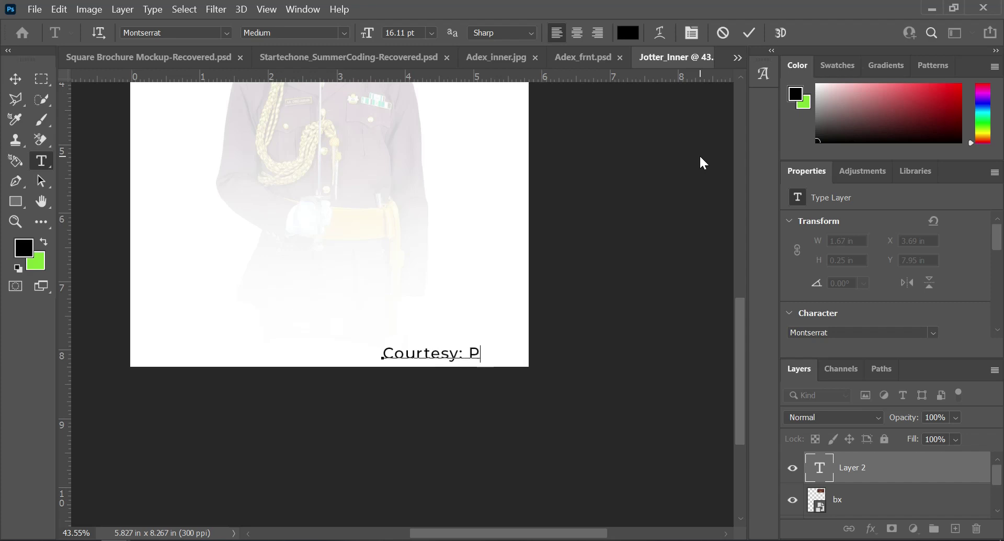
pyautogui.write('arent')
pyautogui.hotkey('ctrl', 'a')
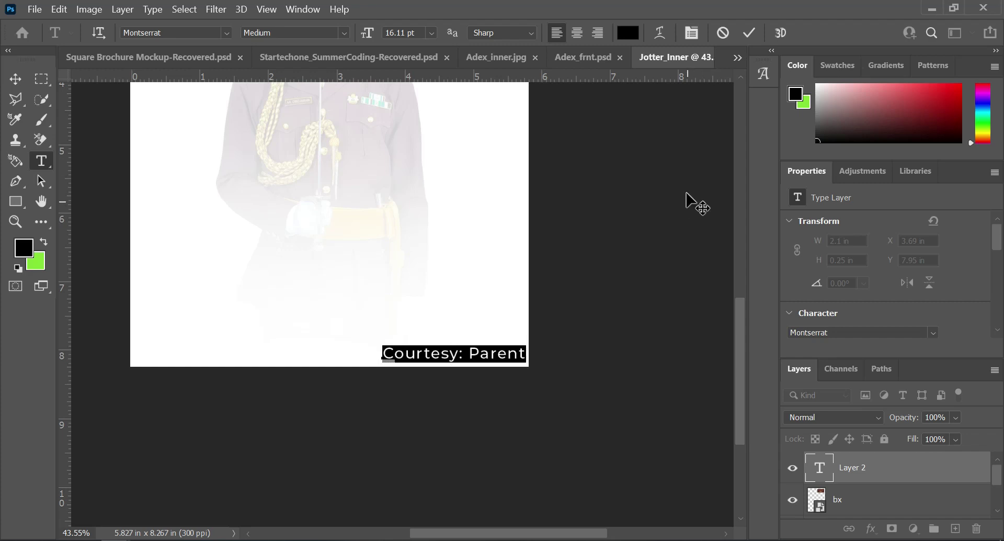
pyautogui.click(748, 33)
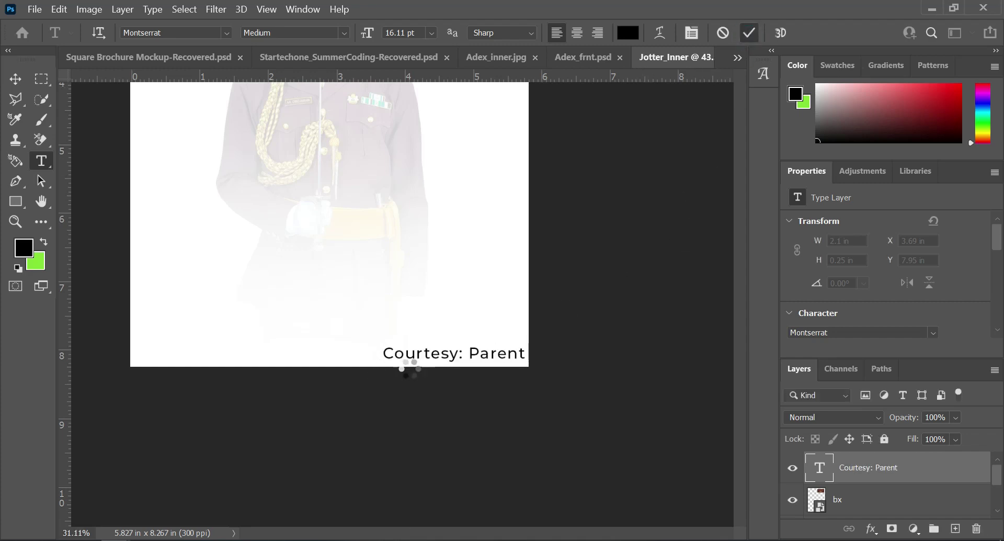
# Step: Nudge the "Courtesy: Parent" text in from the page edges to X 3.53 in, Y 7.85 in, and hide the extras
pyautogui.scroll(-2, 413, 361)
pyautogui.press('v')
pyautogui.hotkey('shift', 'Left')
pyautogui.hotkey('shift', 'Left')
pyautogui.hotkey('shift', 'Left')
pyautogui.hotkey('shift', 'Up')
pyautogui.hotkey('shift', 'Left')
pyautogui.hotkey('shift', 'Left')
pyautogui.hotkey('ctrl', 'h')
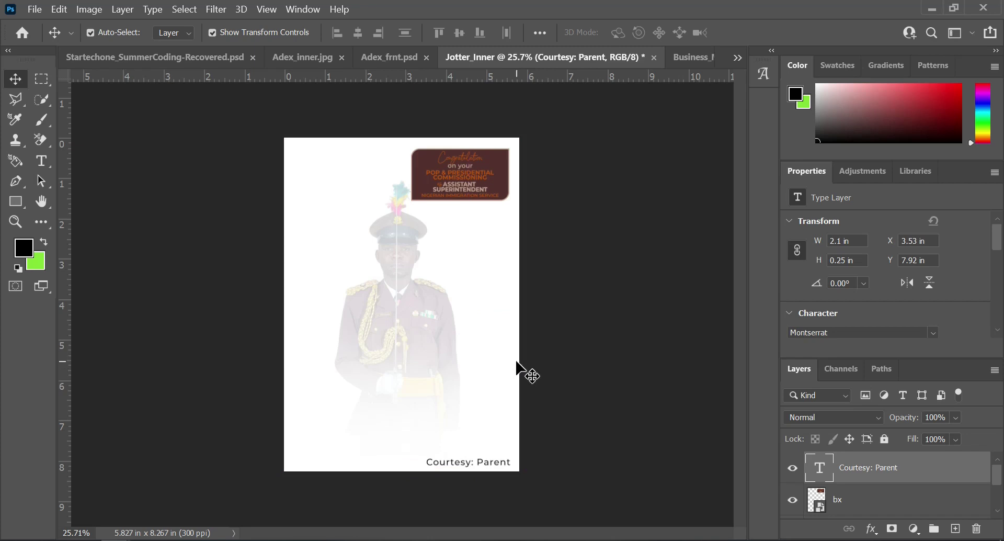
pyautogui.hotkey('shift', 'Left')
pyautogui.hotkey('shift', 'Up')
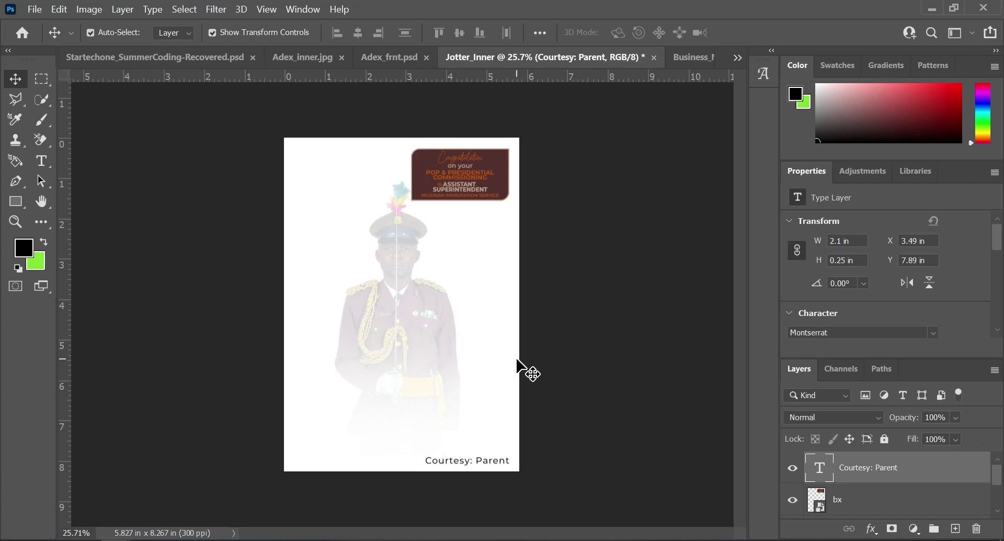
pyautogui.hotkey('shift', 'Up')
pyautogui.hotkey('shift', 'Right')
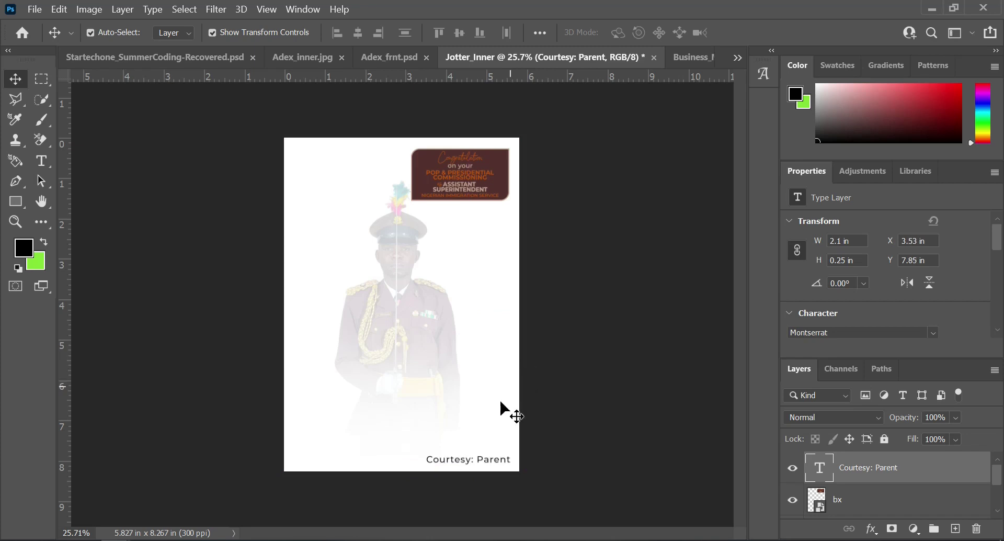
# Step: Recolour the "Courtesy: Parent" text to dark maroon 54312f, sampled from the congratulation box
pyautogui.doubleClick(467, 459)
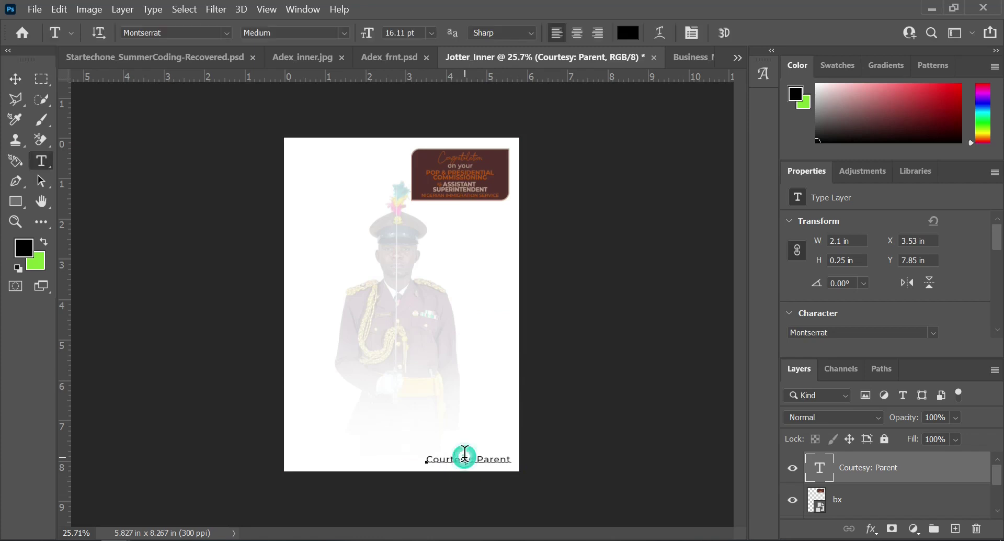
pyautogui.hotkey('ctrl', 'a')
pyautogui.hotkey('ctrl', 't')
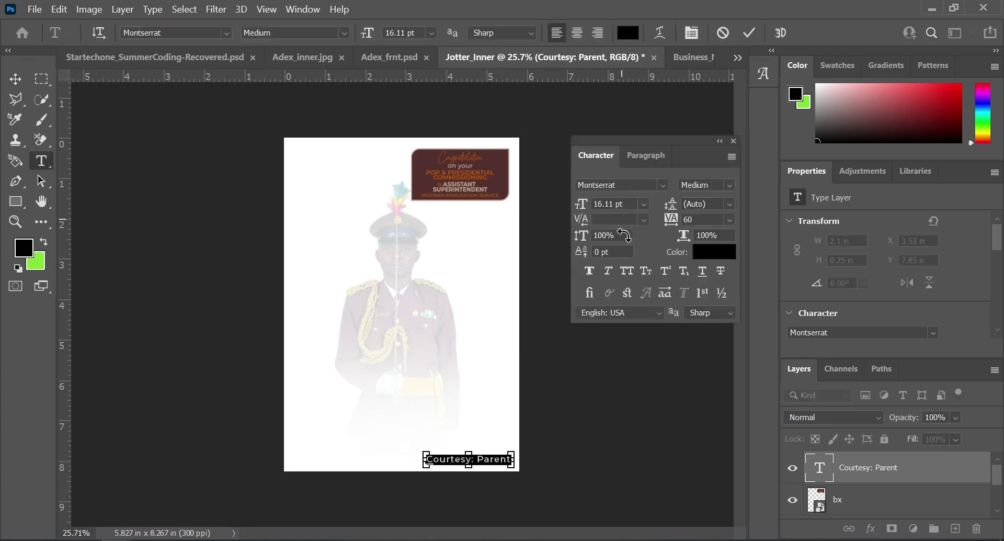
pyautogui.click(714, 252)
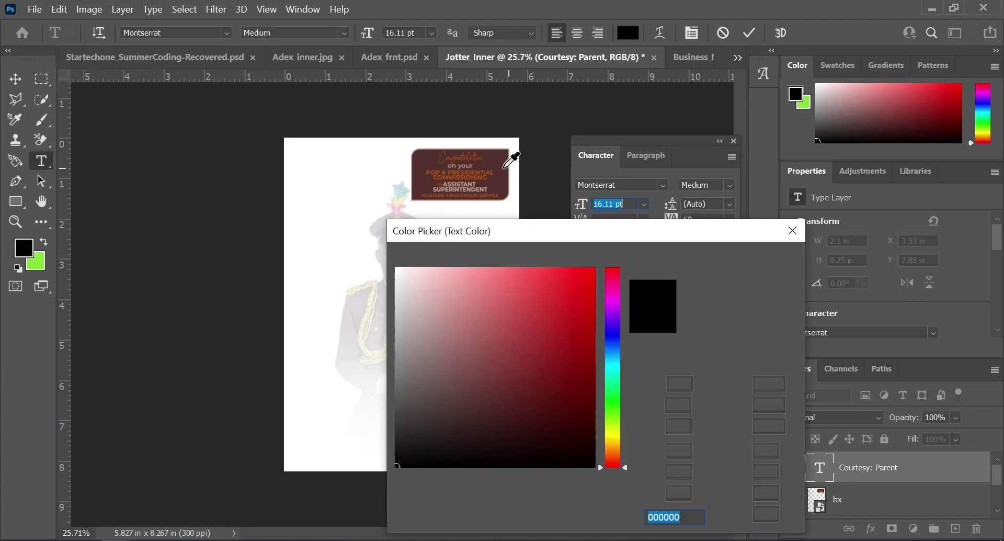
pyautogui.click(503, 170)
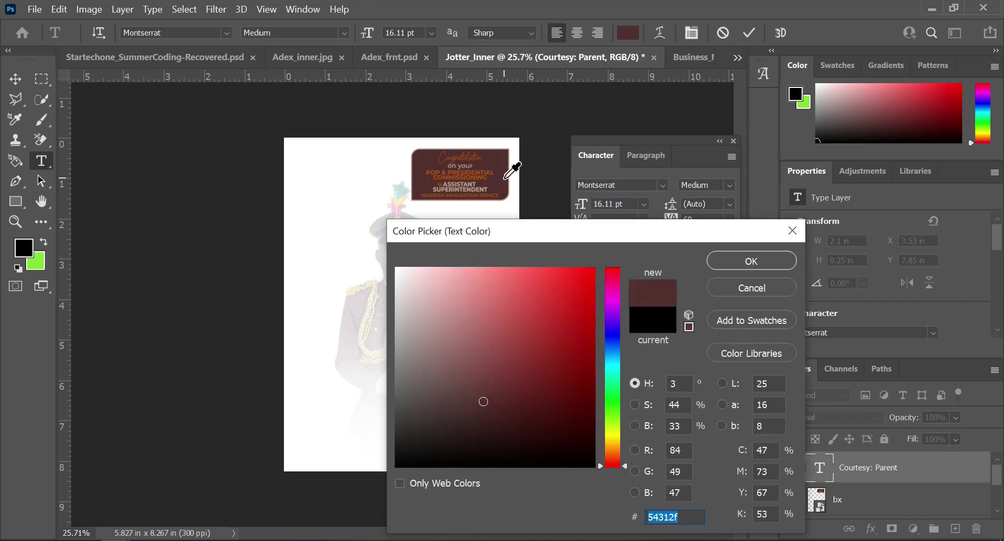
pyautogui.click(745, 261)
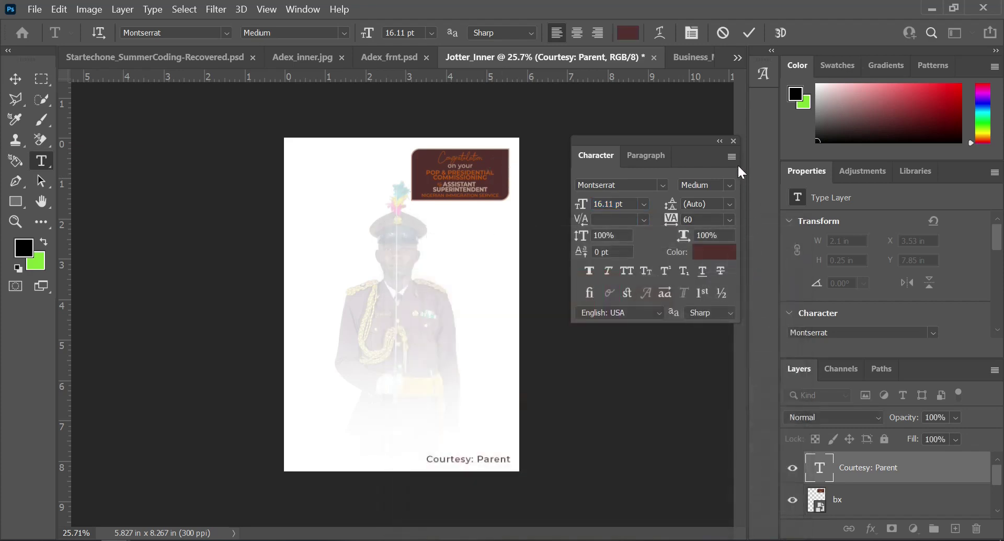
pyautogui.click(749, 32)
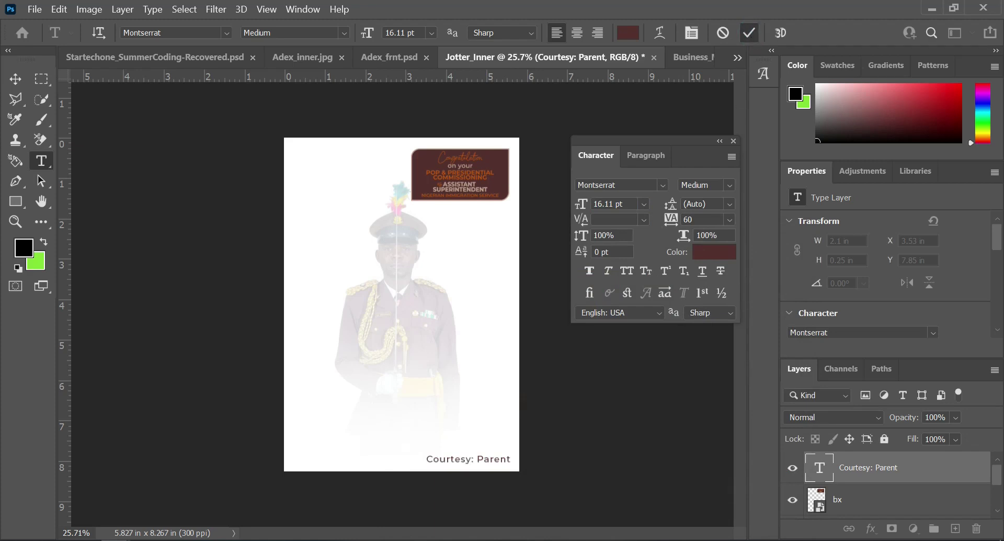
# Step: Inspect the recoloured text, deselect its layer and close the floating Character settings
pyautogui.hotkey('ctrl', '0')
pyautogui.scroll(3, 421, 450)
pyautogui.moveTo(470, 417); pyautogui.dragTo(464, 331)
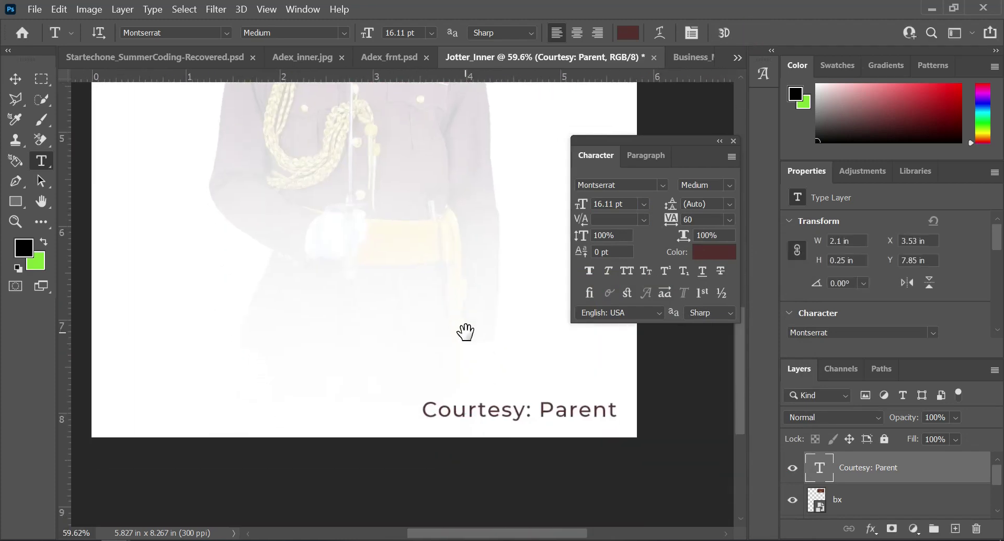
pyautogui.scroll(-5, 457, 415)
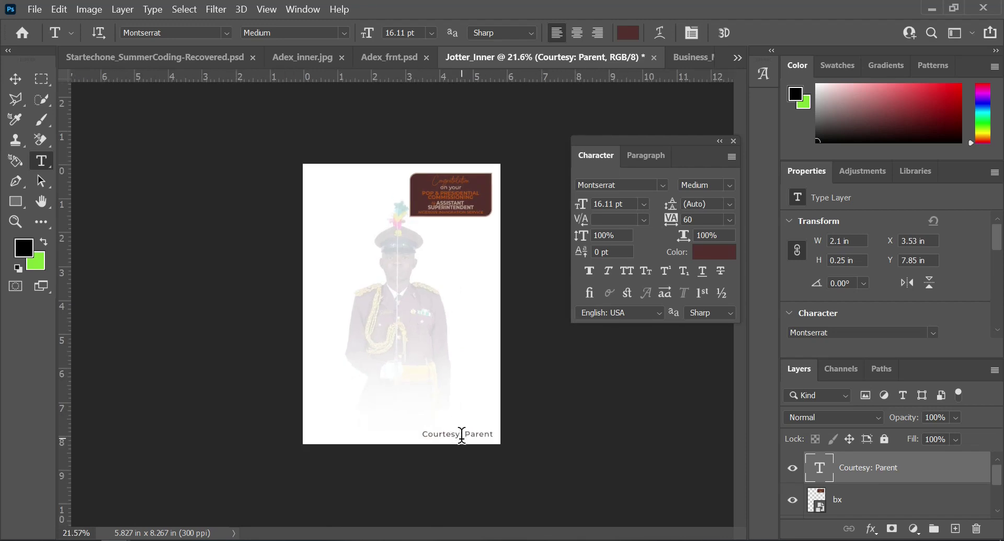
pyautogui.click(15, 79)
pyautogui.click(572, 409)
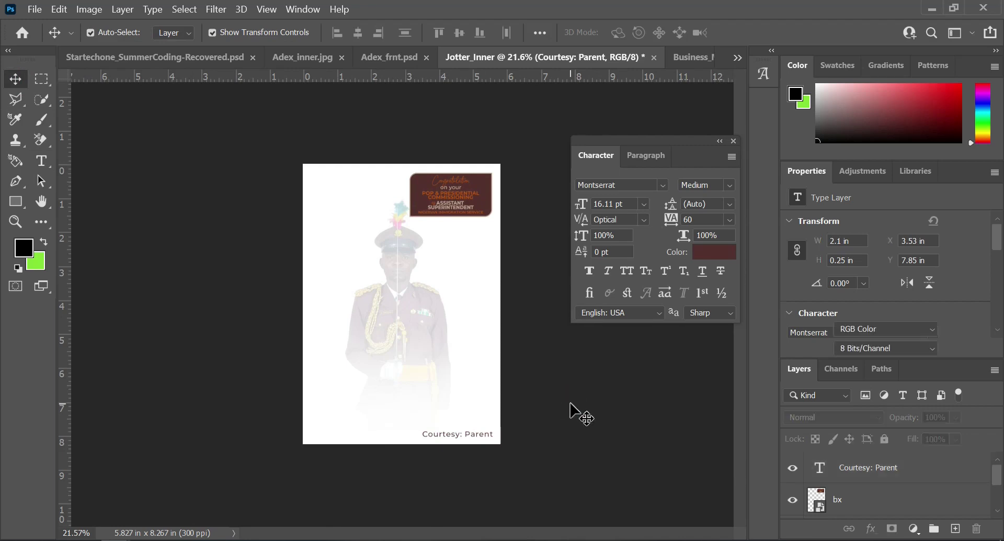
pyautogui.scroll(-2, 480, 277)
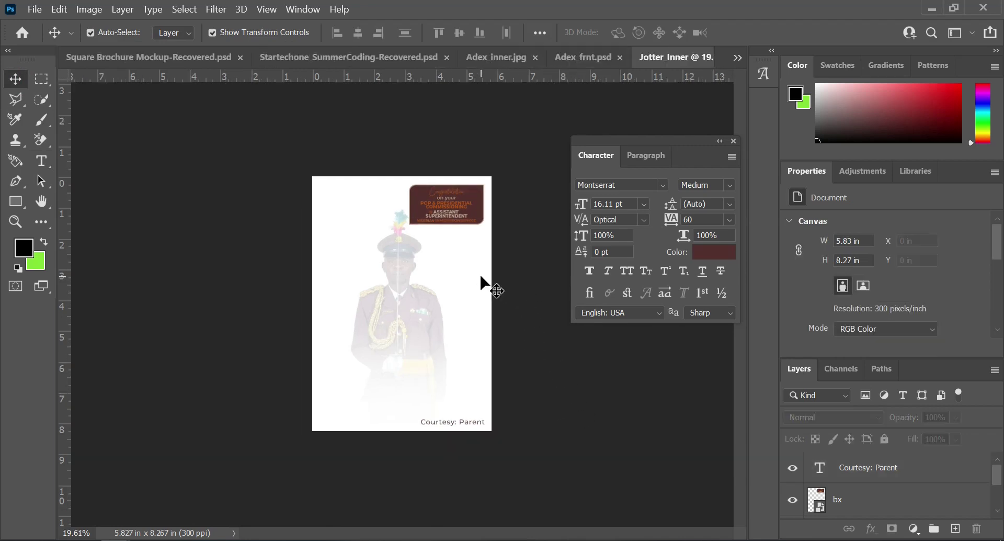
pyautogui.click(734, 140)
pyautogui.scroll(3, 377, 377)
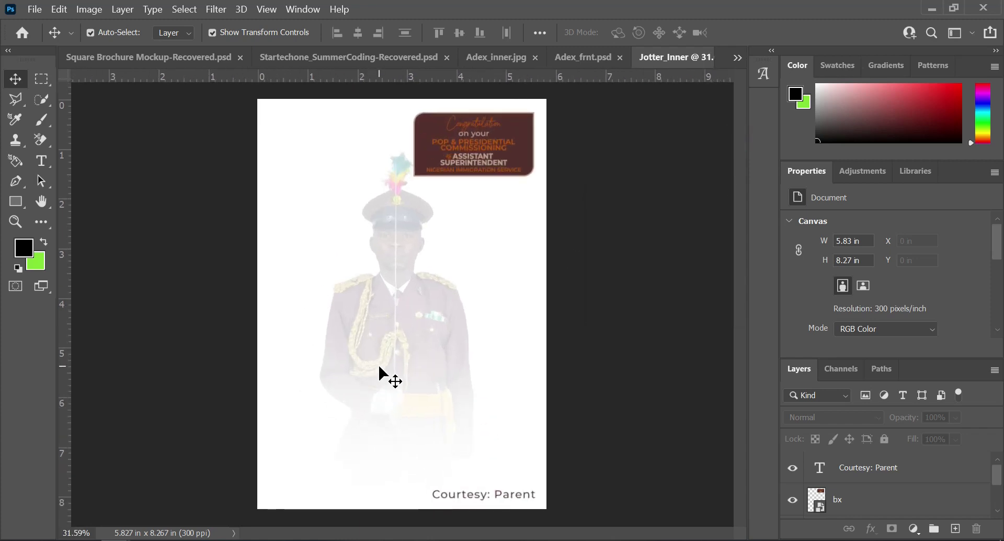
pyautogui.scroll(-2, 378, 363)
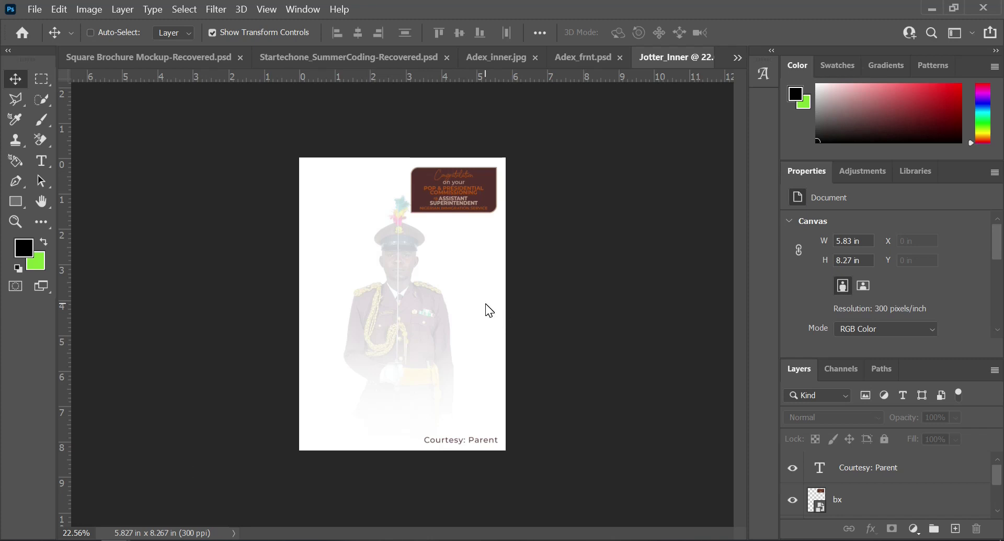
# Step: Export the page for web as Jotter_Inner.jpg in the Business Mindset folder, using the JPEG High preset at quality 60
pyautogui.hotkey('ctrl', 'alt', 'shift', 's')
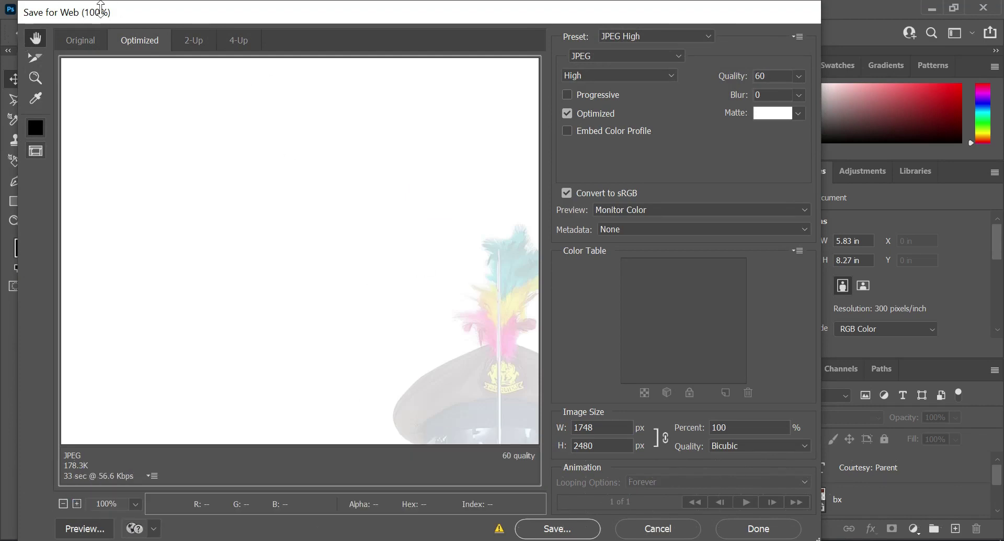
pyautogui.moveTo(152, 13); pyautogui.dragTo(243, 59)
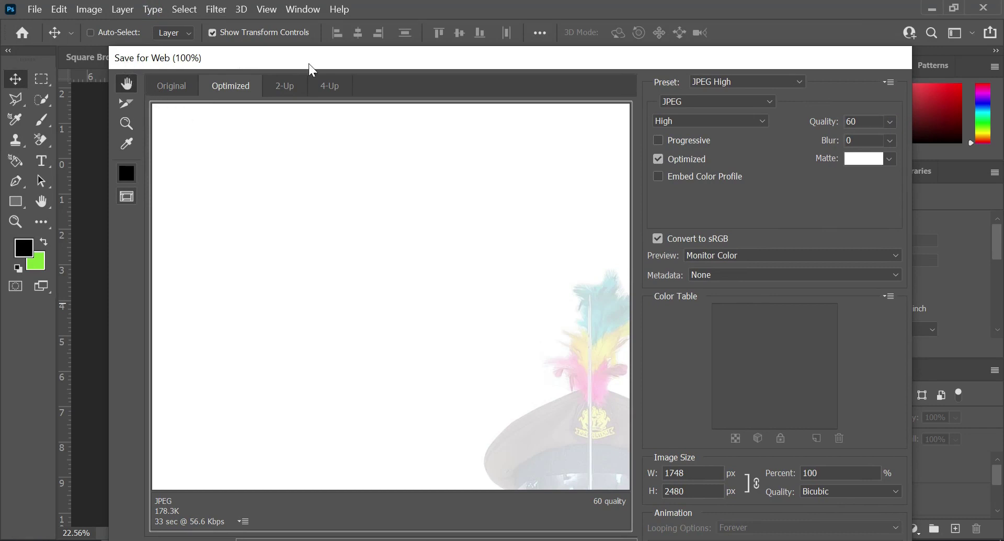
pyautogui.moveTo(536, 61); pyautogui.dragTo(474, 21)
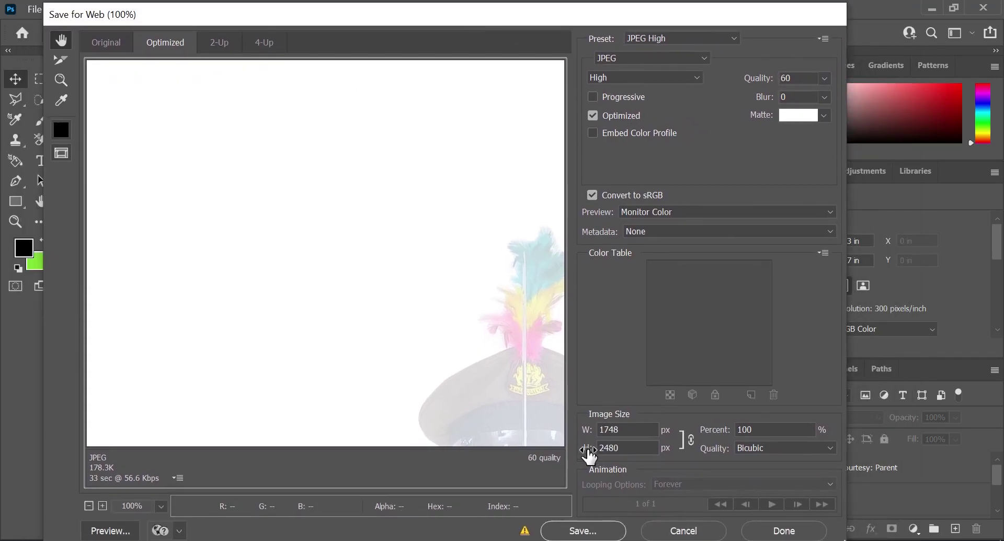
pyautogui.click(587, 531)
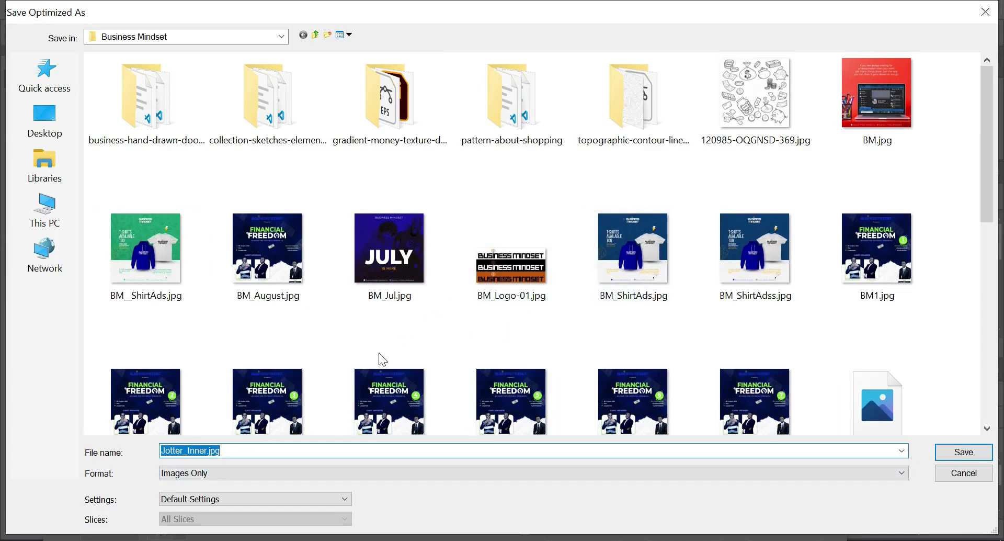
pyautogui.click(964, 451)
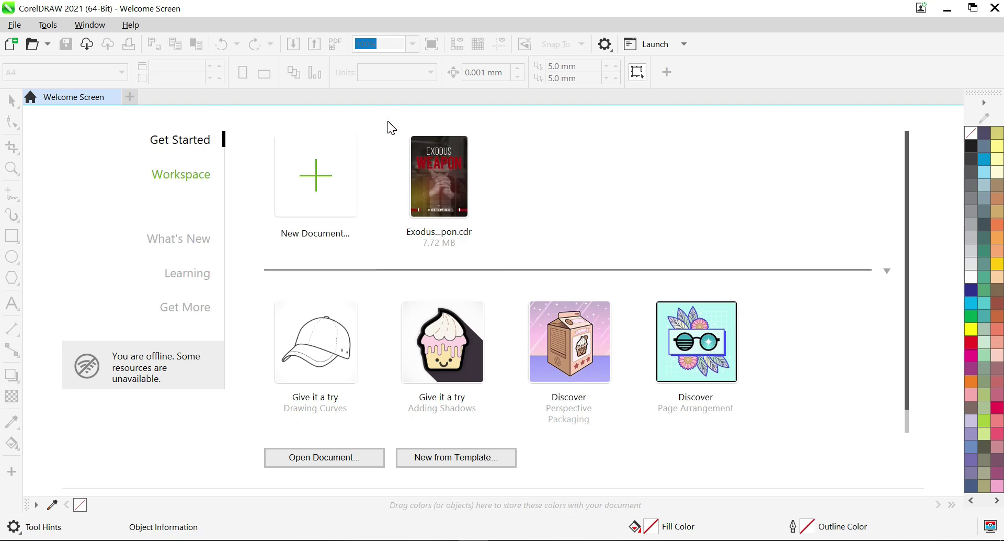
# Step: In CorelDRAW, start opening a drawing and browse from the CRD folder to Business Mindset inside Design Works
pyautogui.click(14, 25)
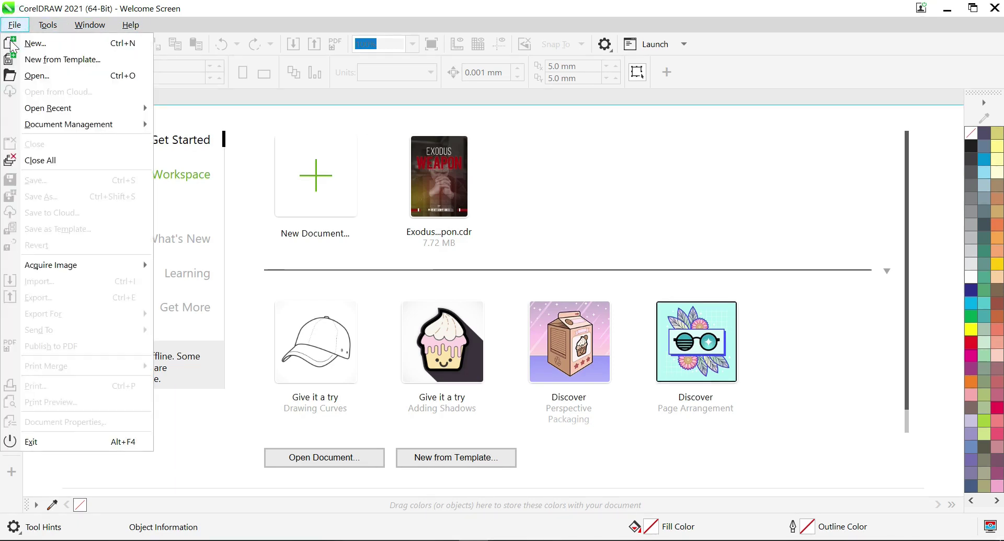
pyautogui.click(61, 79)
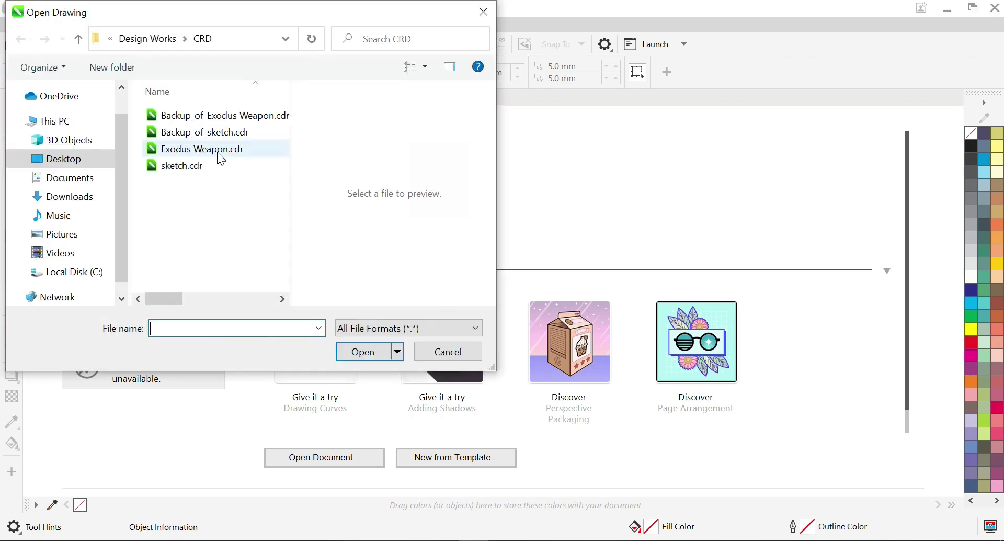
pyautogui.click(156, 39)
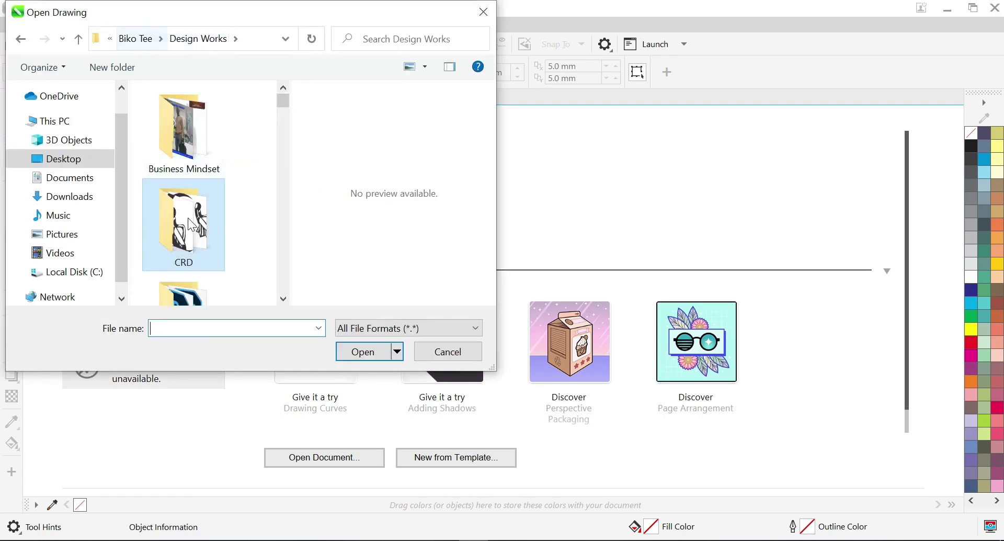
pyautogui.scroll(-1, 219, 222)
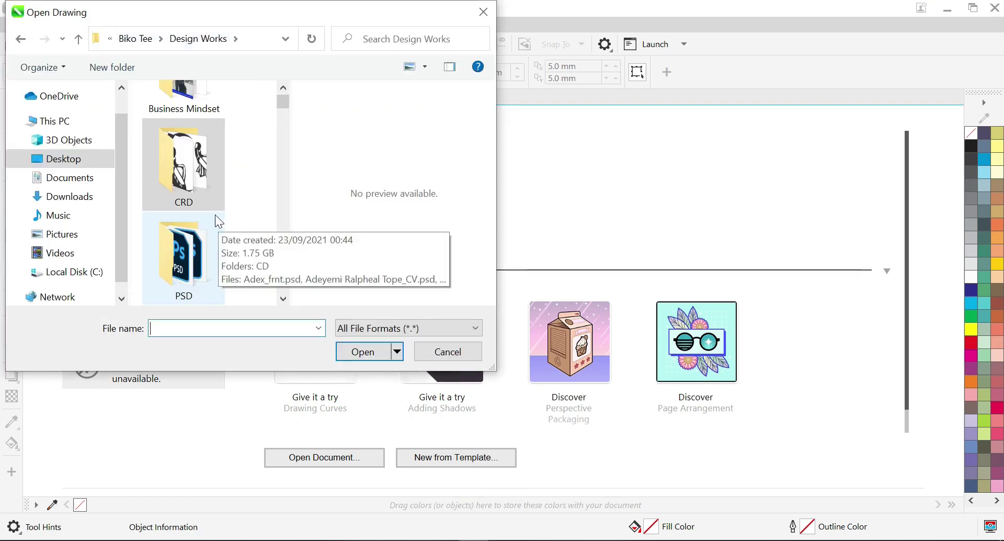
pyautogui.scroll(-3, 213, 214)
pyautogui.scroll(4, 209, 196)
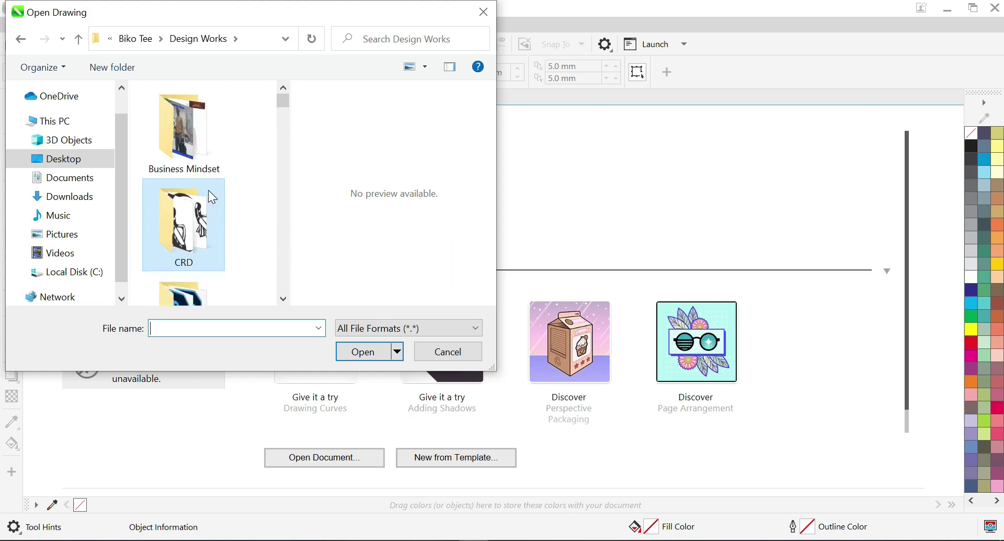
pyautogui.doubleClick(207, 153)
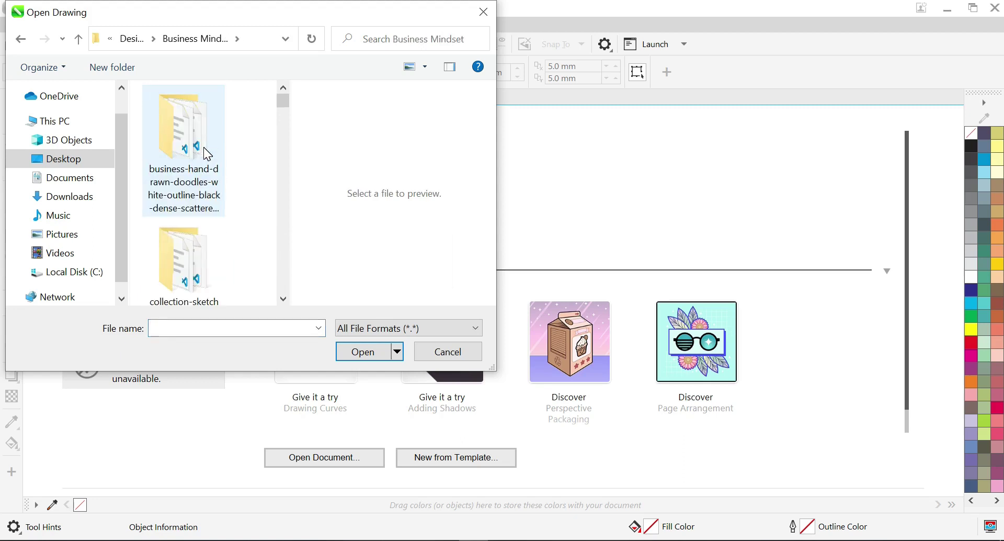
# Step: Try to open Jotter_Inner.jpg directly as a drawing
pyautogui.press('j')
pyautogui.doubleClick(208, 153)
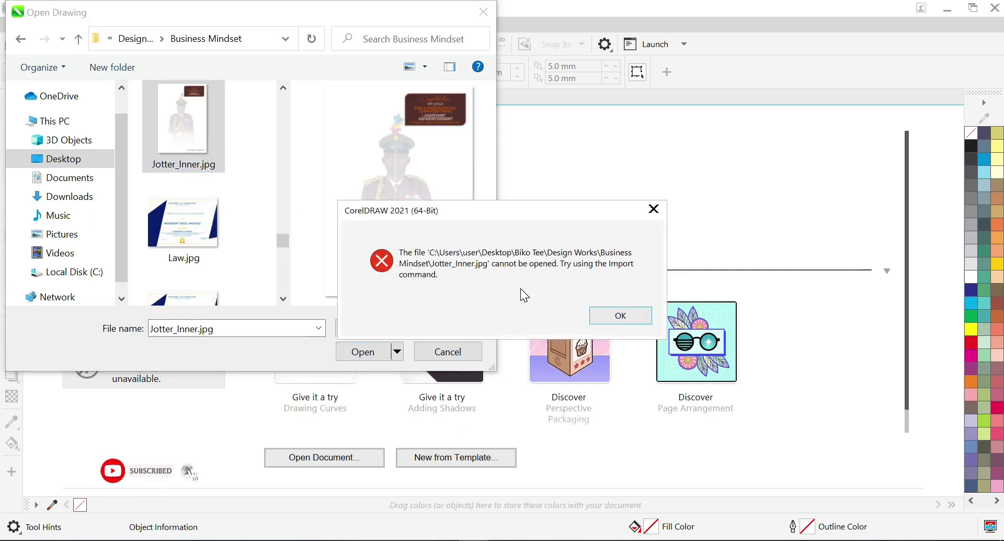
pyautogui.click(620, 315)
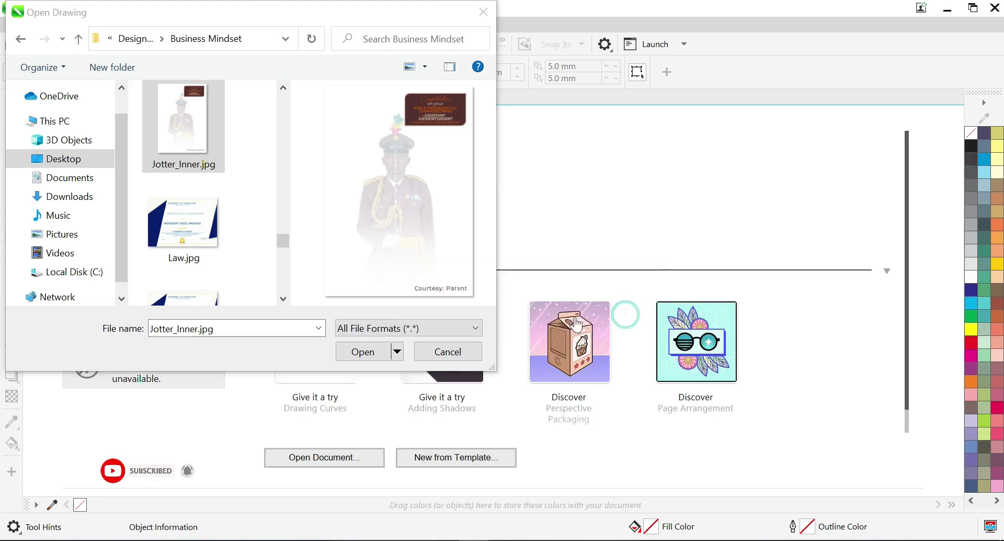
pyautogui.click(364, 352)
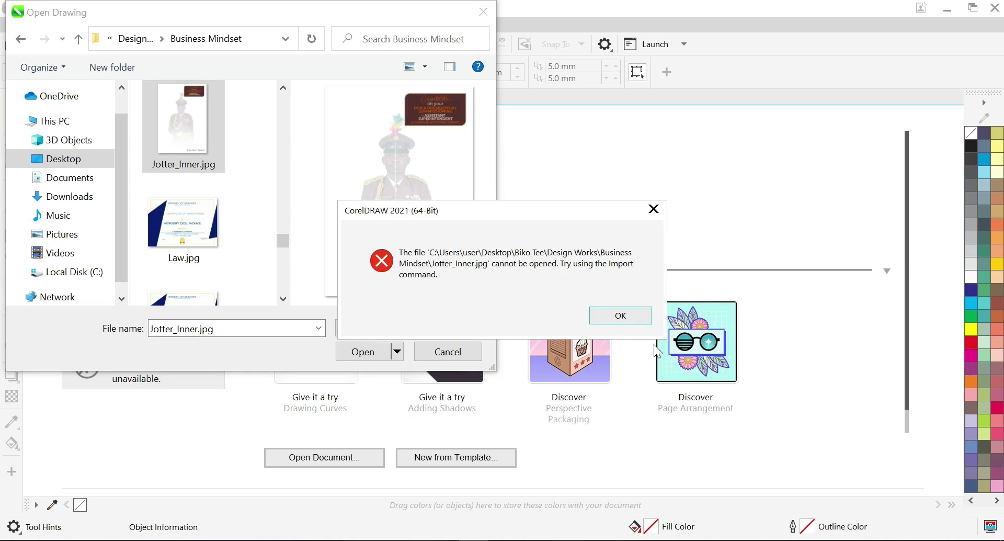
pyautogui.click(628, 319)
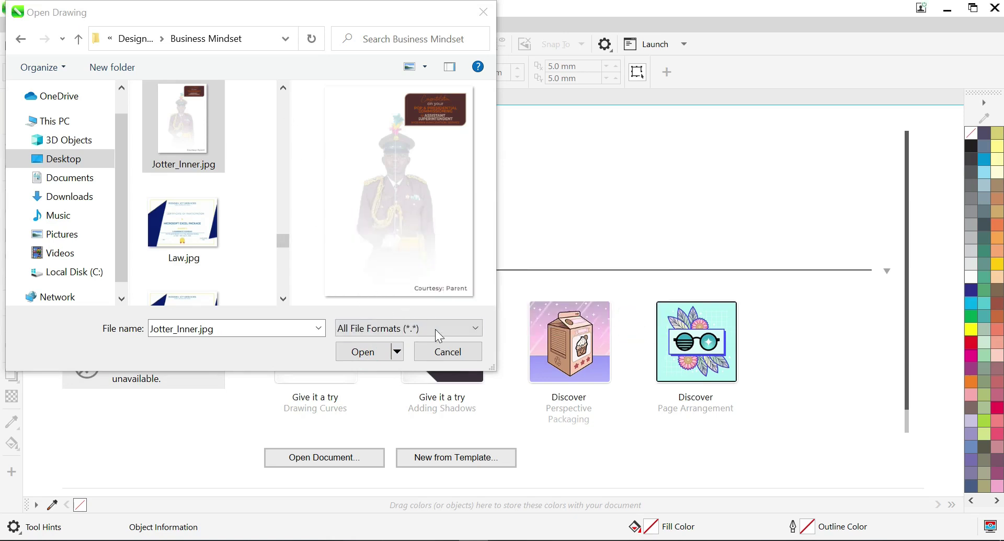
pyautogui.click(448, 352)
# Step: Create a new A5 portrait document, 148 x 210 mm, CMYK at 300 dpi, and import Jotter_Inner.jpg at the page's upper-left corner
pyautogui.click(311, 163)
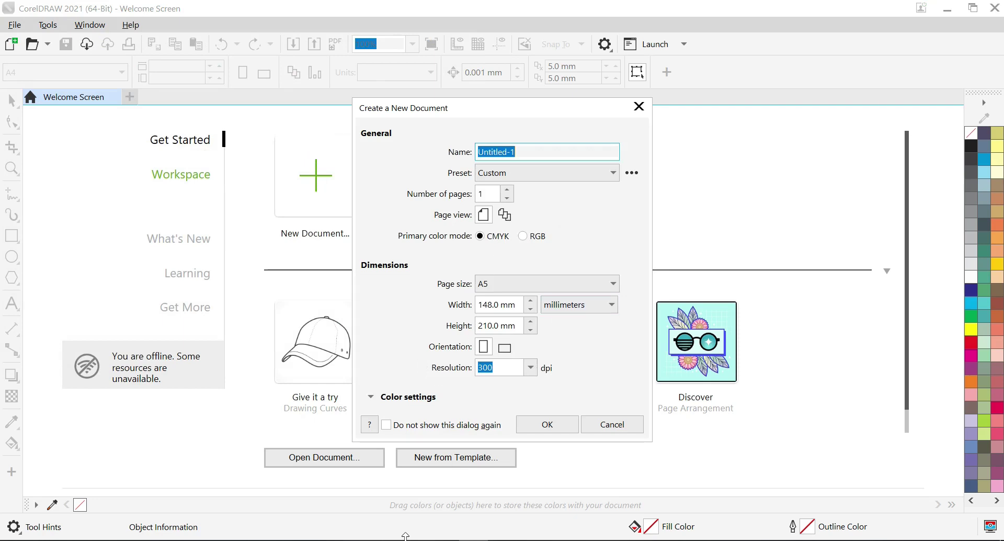
pyautogui.click(546, 427)
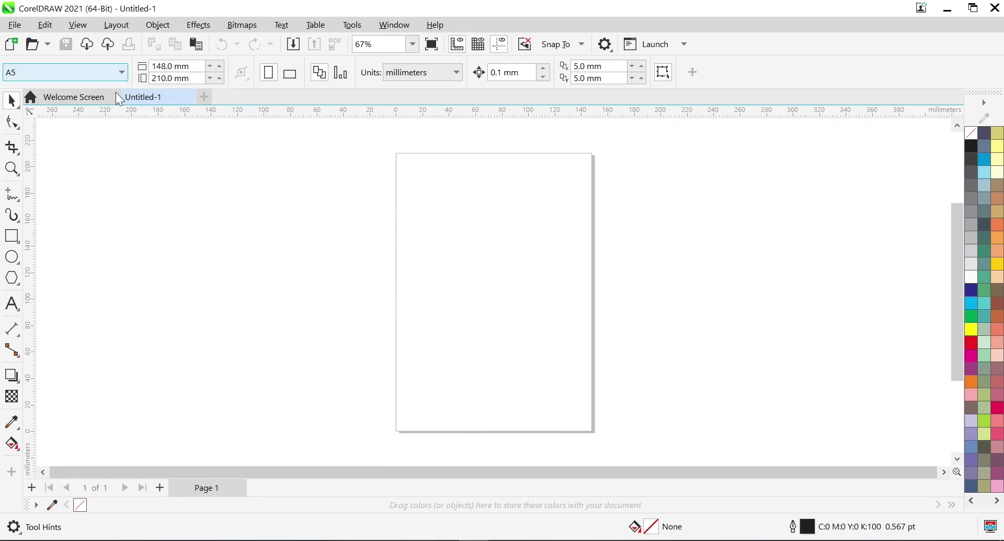
pyautogui.rightClick(501, 255)
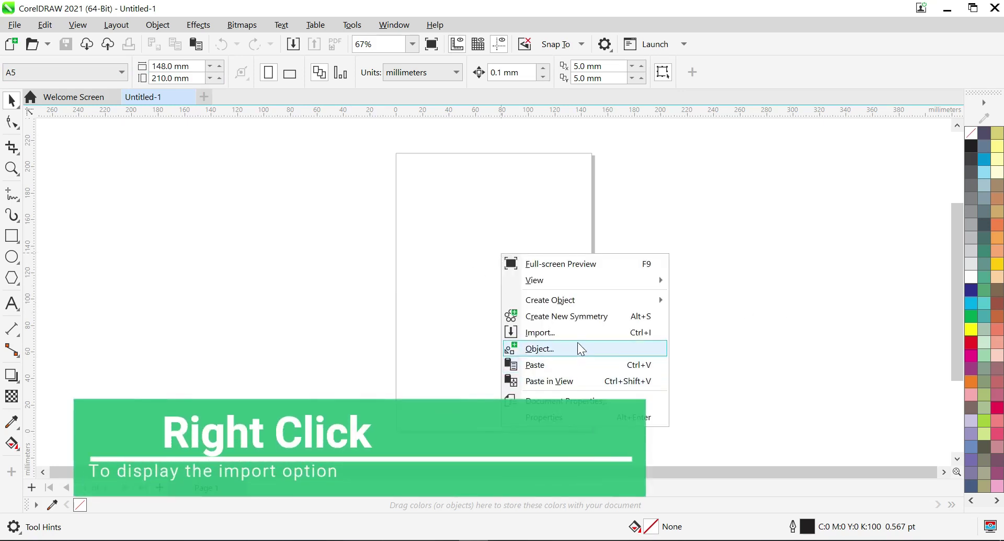
pyautogui.click(577, 332)
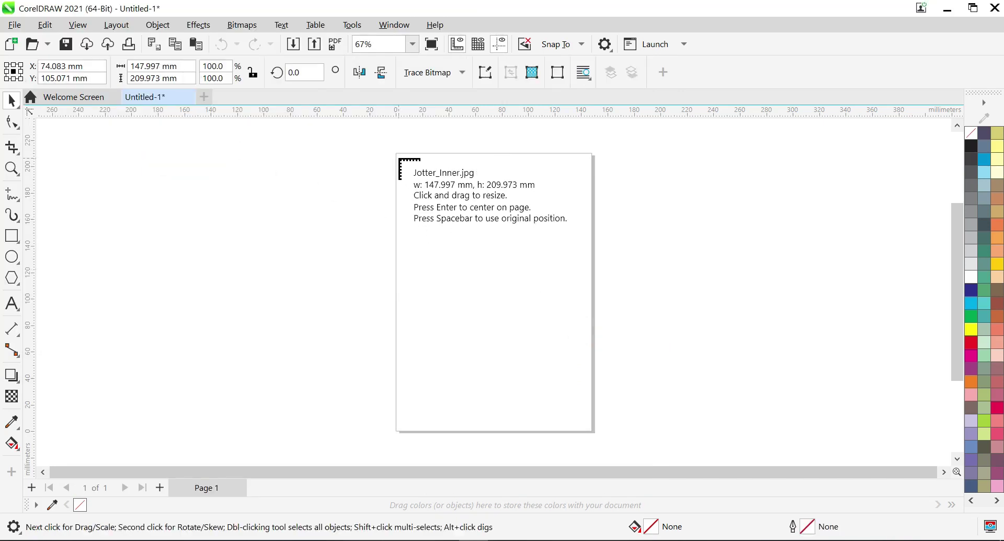
pyautogui.click(396, 153)
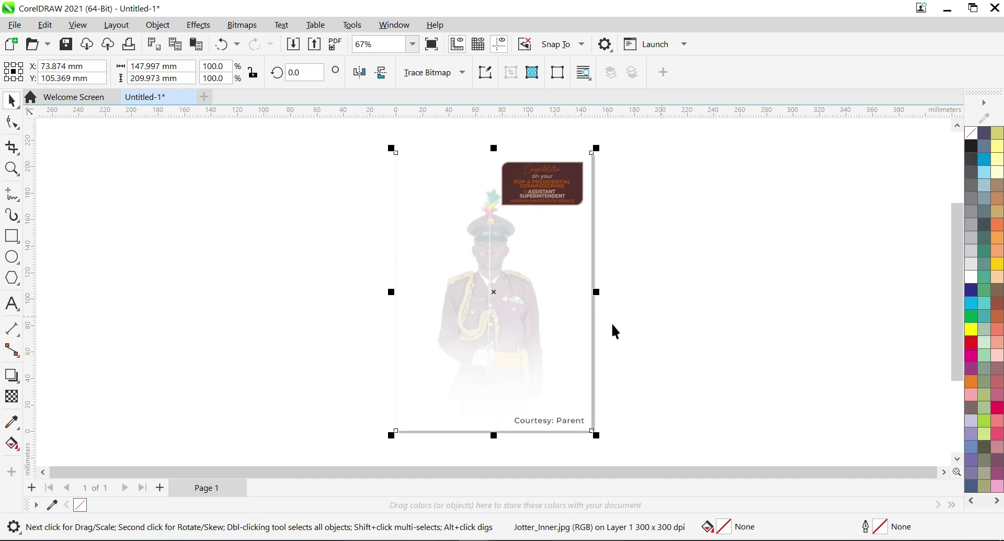
# Step: Centre the imported jotter image on the page and deselect it
pyautogui.press('p')
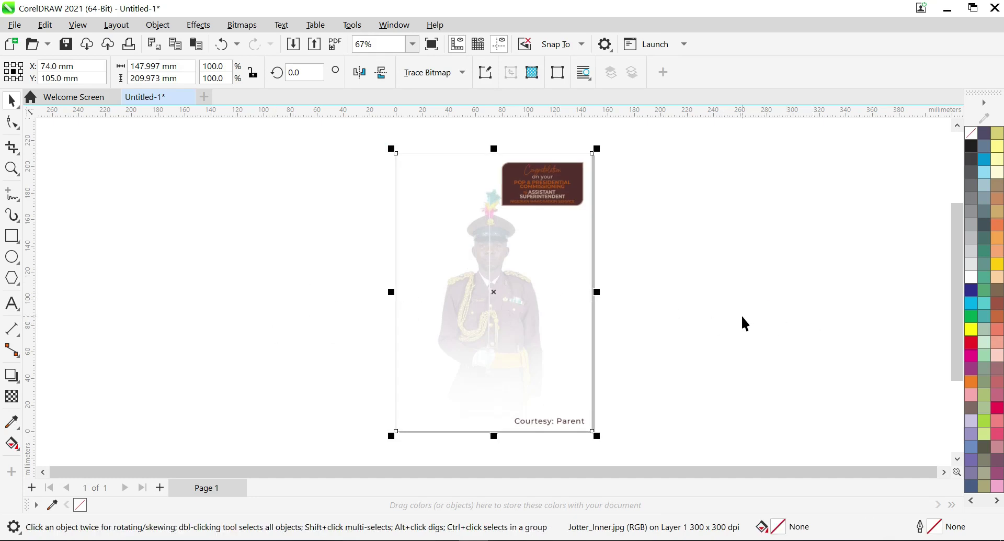
pyautogui.click(743, 296)
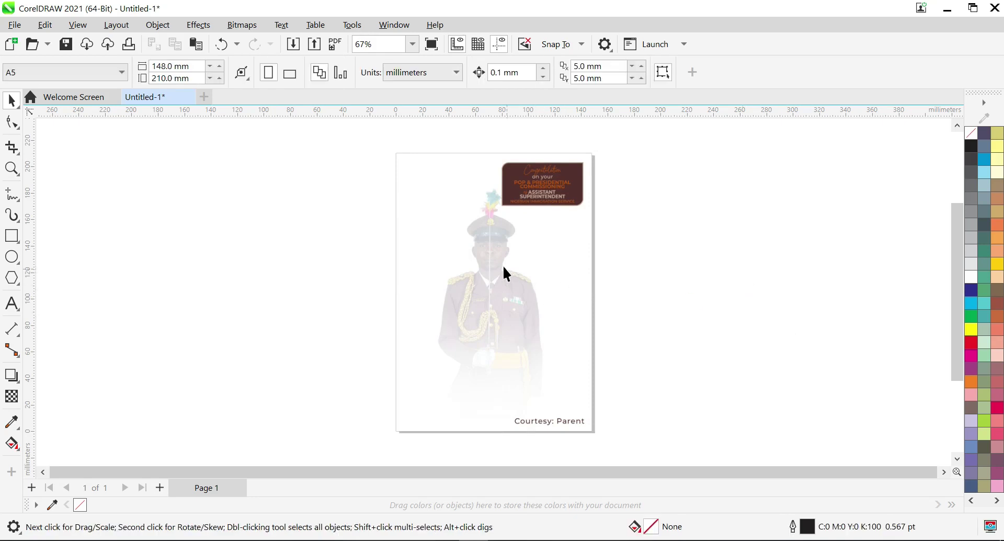
pyautogui.scroll(2, 504, 267)
pyautogui.scroll(2, 356, 274)
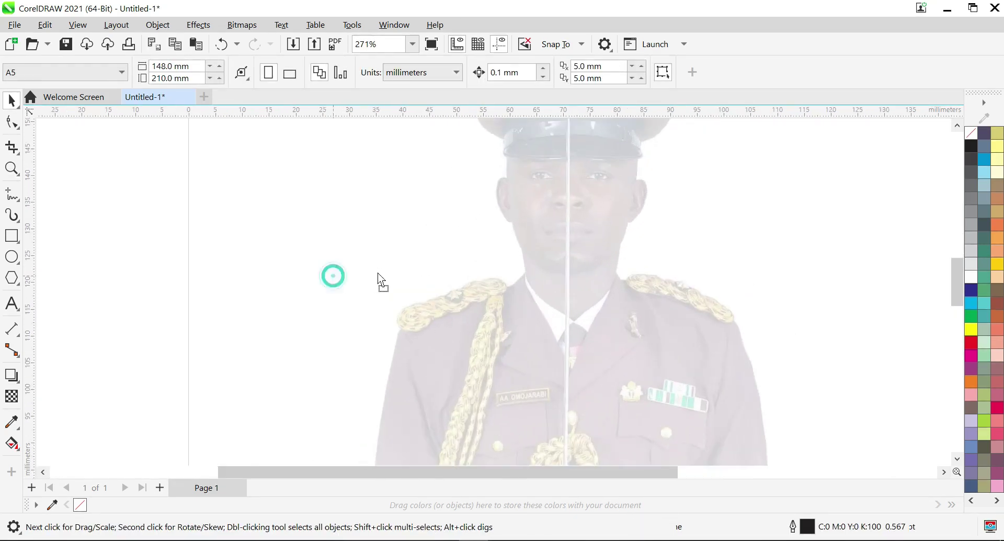
# Step: Shift the imported jotter image off its place, centre it on the page again and deselect it
pyautogui.moveTo(379, 273); pyautogui.dragTo(381, 273)
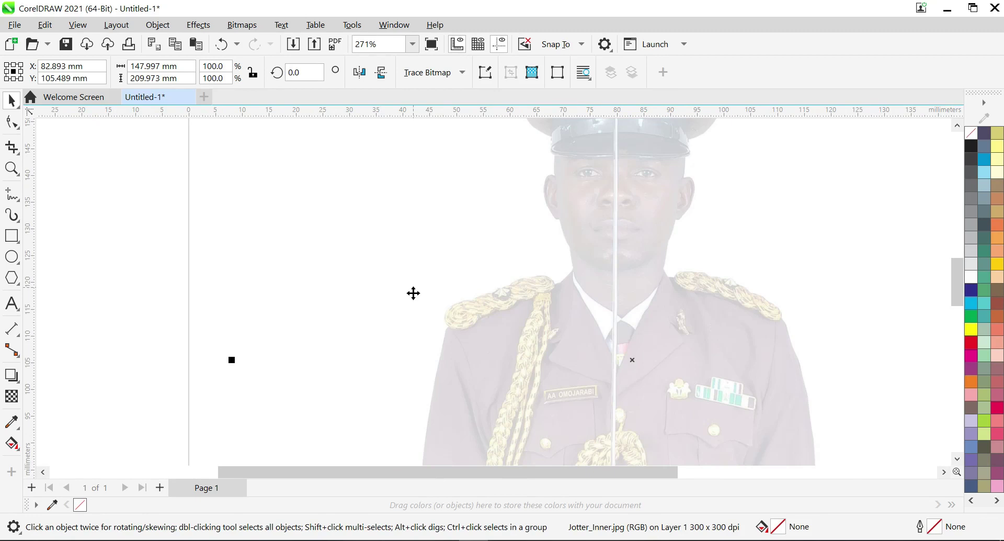
pyautogui.scroll(-2, 413, 293)
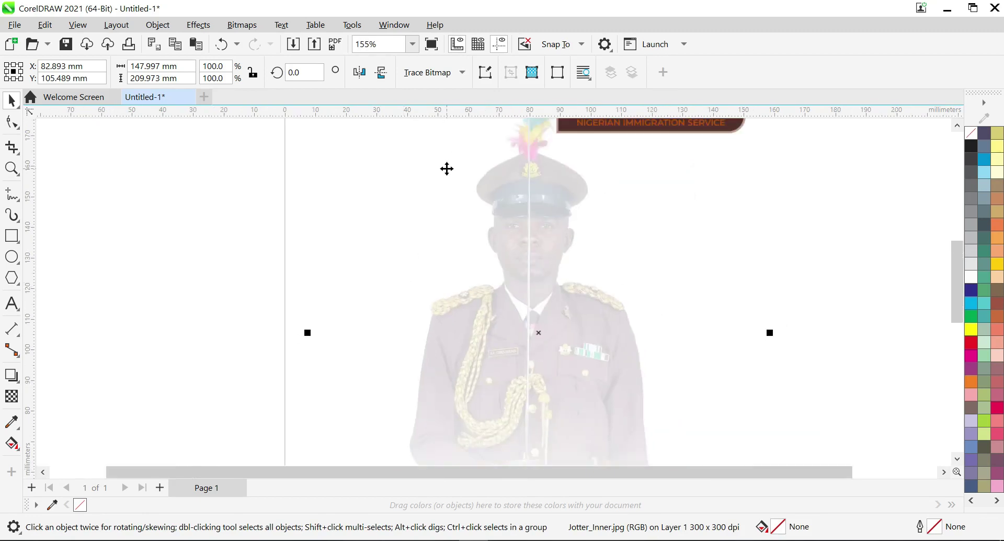
pyautogui.press('p')
pyautogui.scroll(-3, 447, 168)
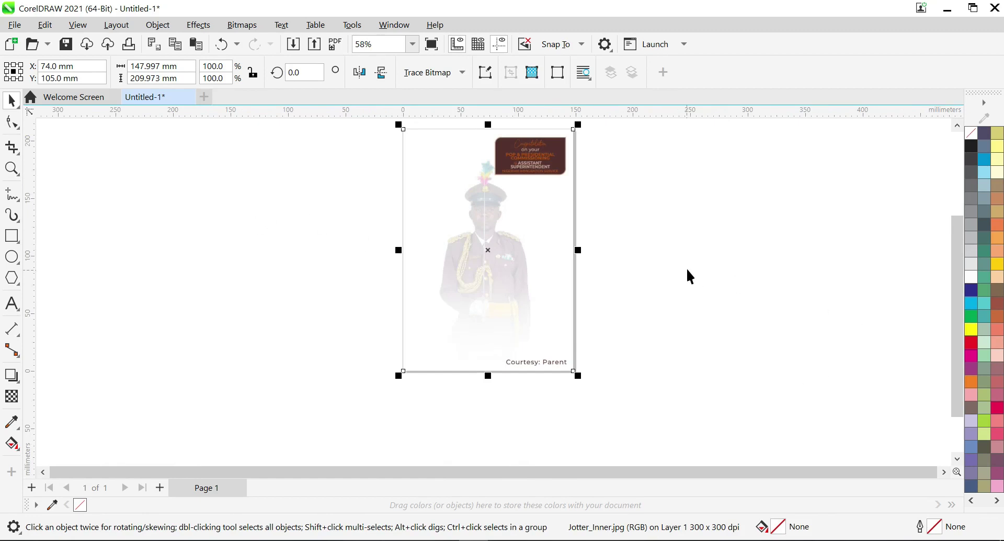
pyautogui.click(708, 229)
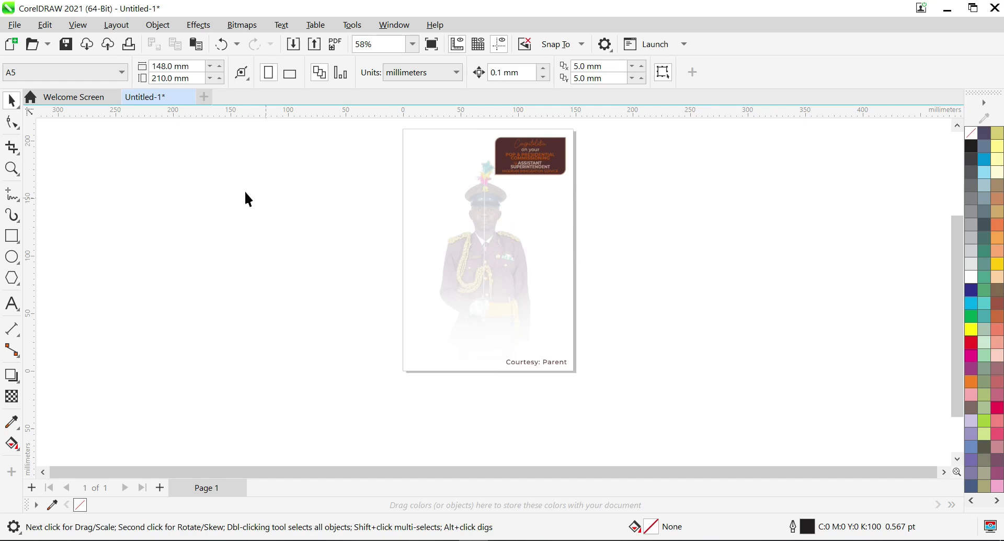
# Step: Draw a thin horizontal rectangle about 150.8 mm wide and 0.6 mm high across the page, level with the congratulation box's upper edge
pyautogui.click(16, 243)
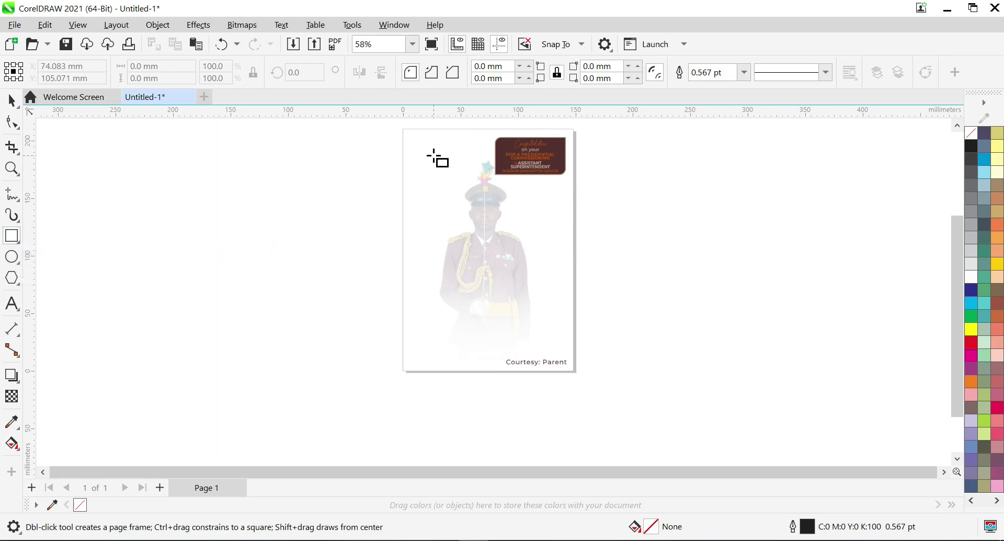
pyautogui.scroll(1, 427, 160)
pyautogui.scroll(1, 433, 162)
pyautogui.press('space')
pyautogui.moveTo(476, 166); pyautogui.dragTo(453, 205)
pyautogui.press('space')
pyautogui.hotkey('ctrl', 'z')
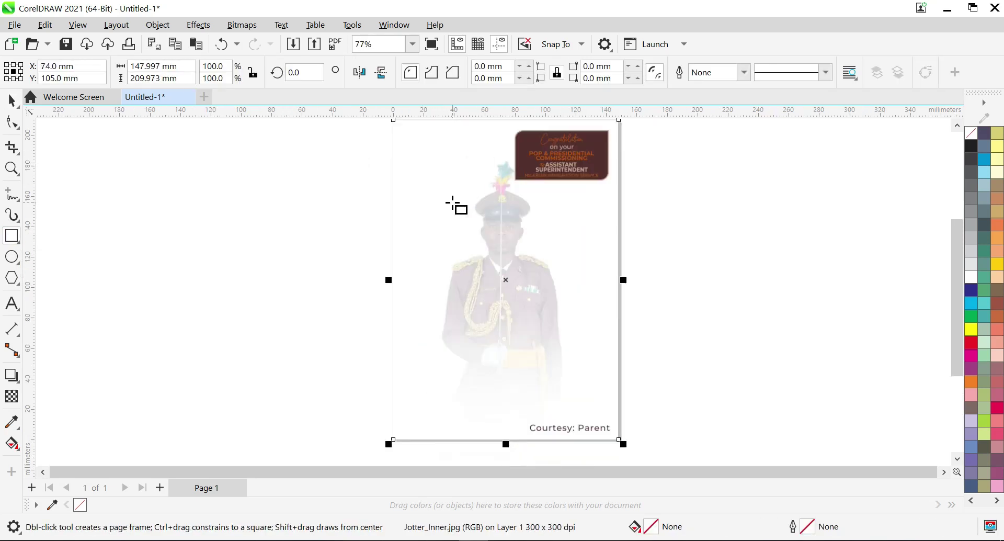
pyautogui.scroll(3, 584, 210)
pyautogui.scroll(-6, 581, 209)
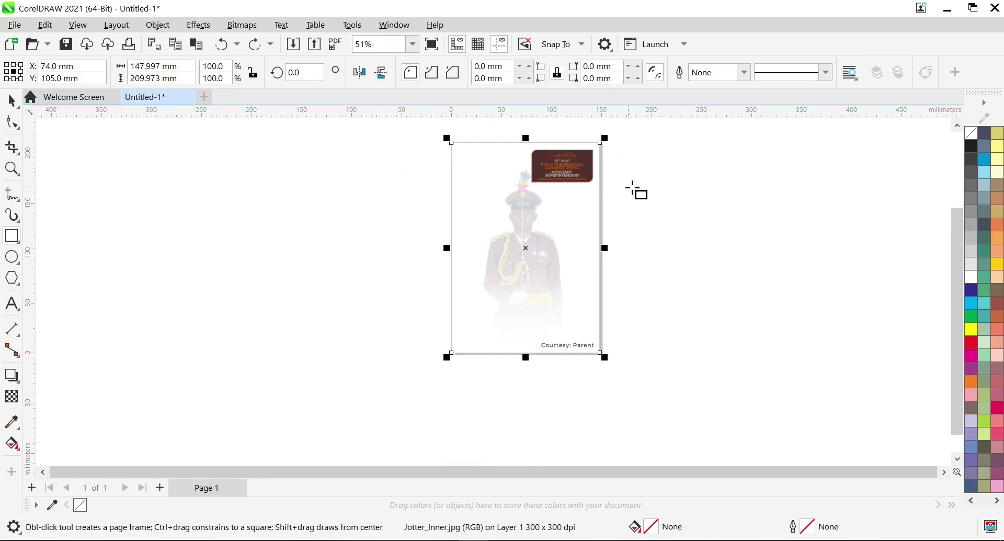
pyautogui.scroll(4, 509, 153)
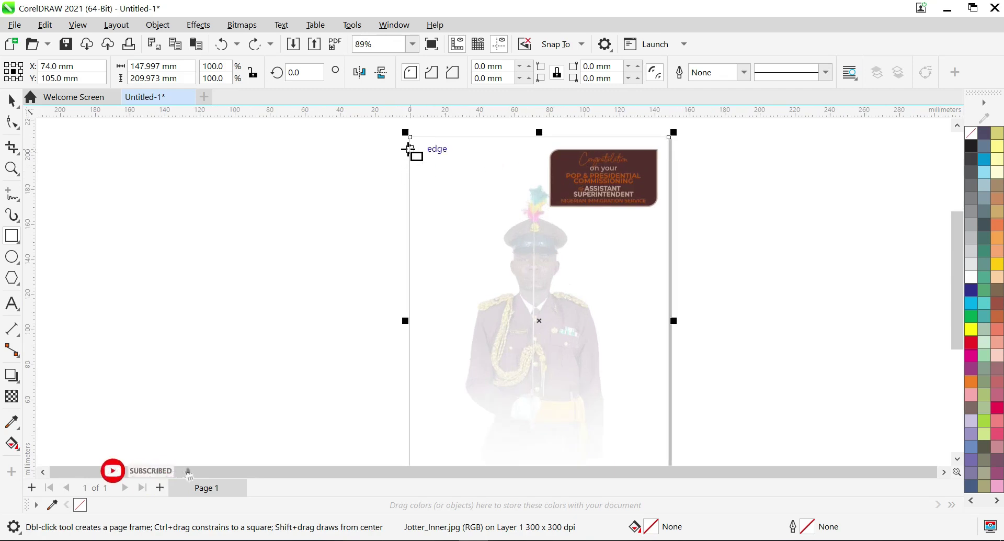
pyautogui.moveTo(410, 151); pyautogui.dragTo(671, 150)
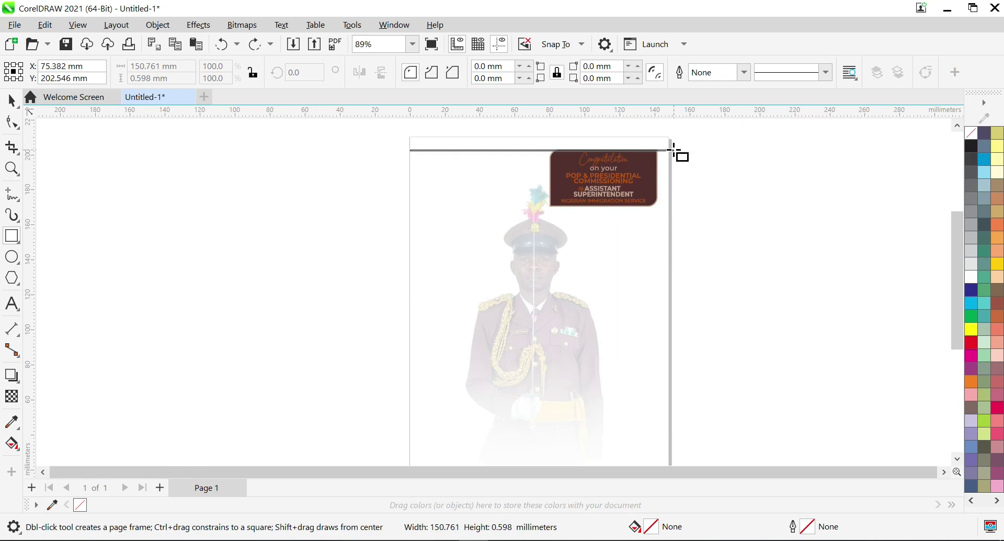
pyautogui.moveTo(672, 149); pyautogui.dragTo(672, 150)
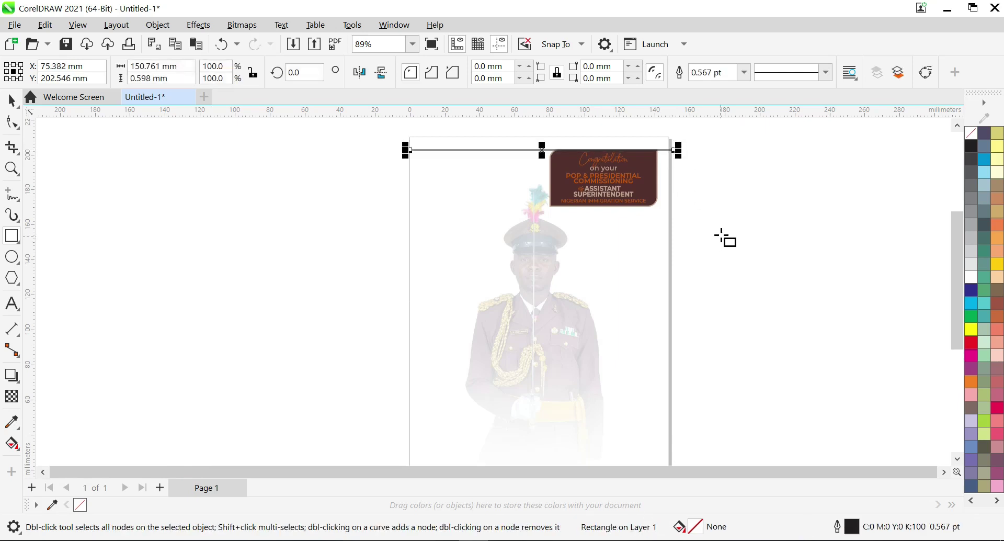
# Step: Try centring the thin rectangle on the page and undo that move
pyautogui.press('p')
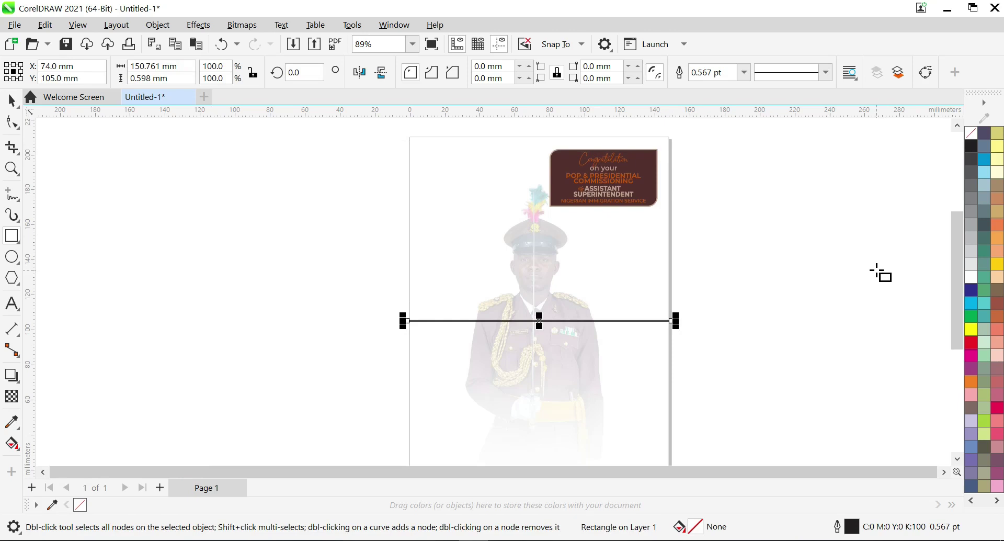
pyautogui.hotkey('ctrl', 'z')
pyautogui.scroll(3, 758, 200)
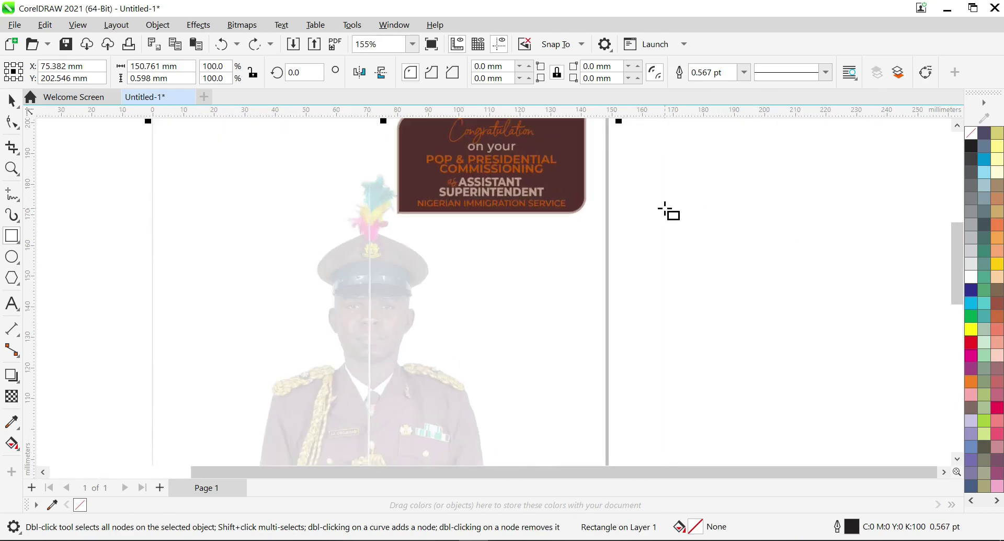
pyautogui.scroll(-2, 578, 218)
pyautogui.scroll(1, 537, 209)
pyautogui.scroll(-1, 538, 210)
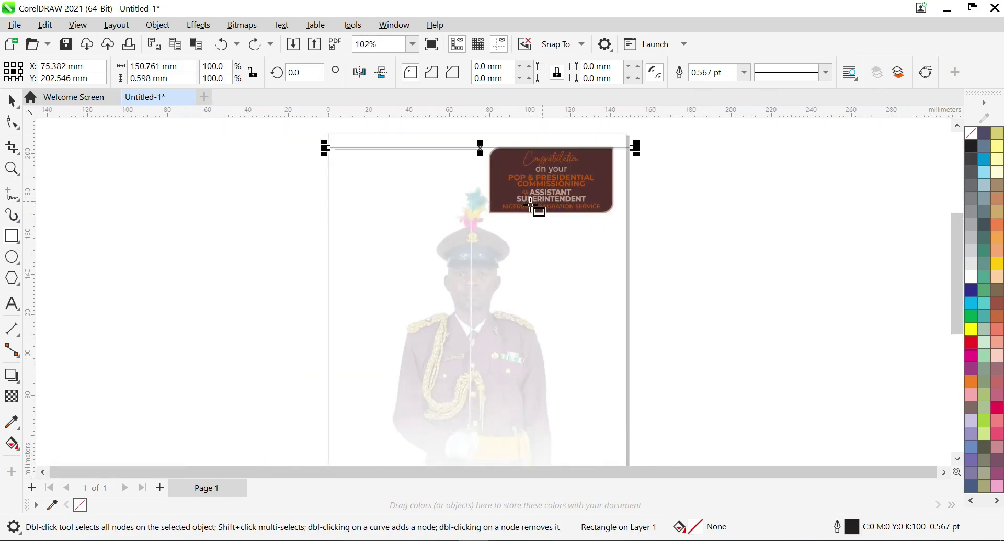
# Step: Fill the thin rectangle with black and remove its outline
pyautogui.click(974, 144)
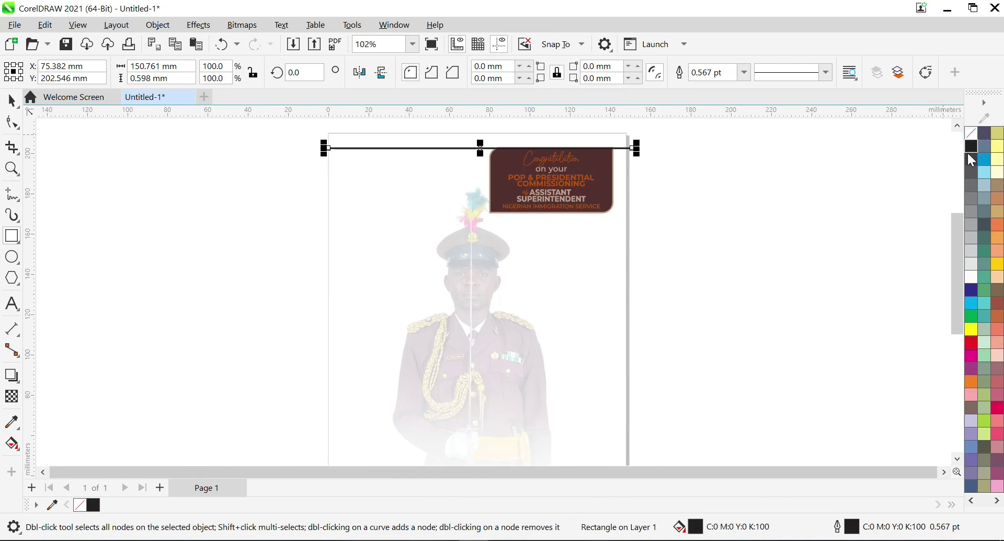
pyautogui.rightClick(968, 133)
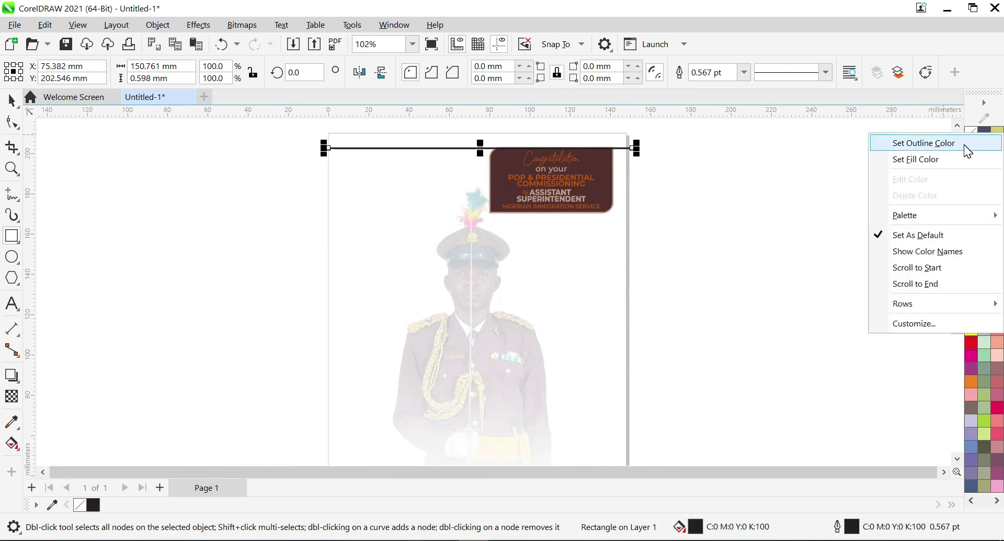
pyautogui.click(965, 144)
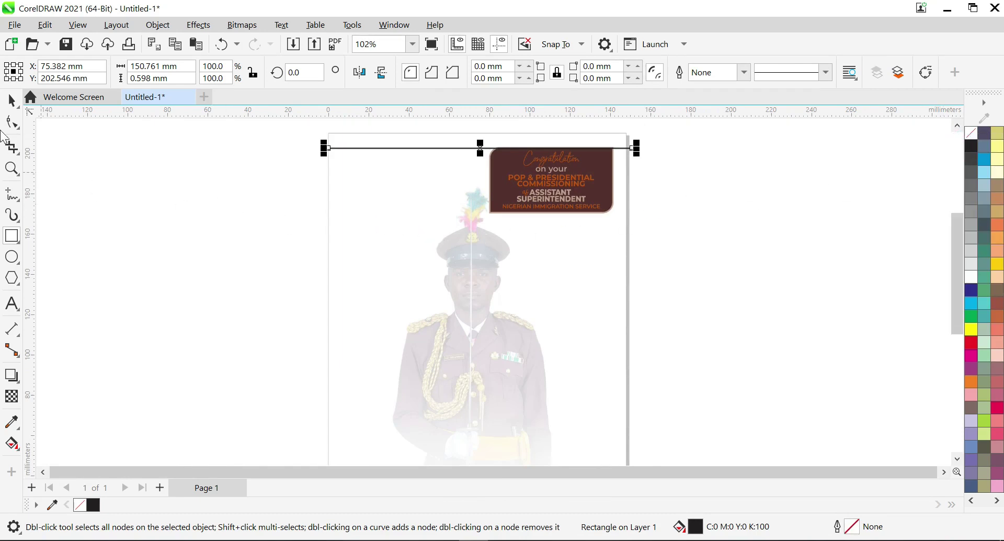
# Step: Shorten the black bar to about 147.5 mm by pulling its right end in to the page's right edge
pyautogui.click(8, 105)
pyautogui.scroll(2, 412, 170)
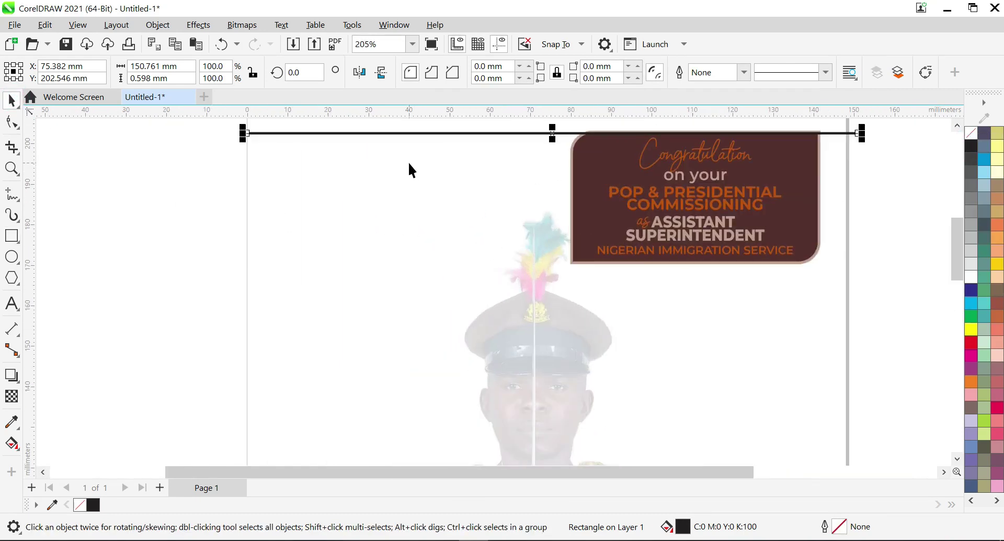
pyautogui.scroll(2, 883, 162)
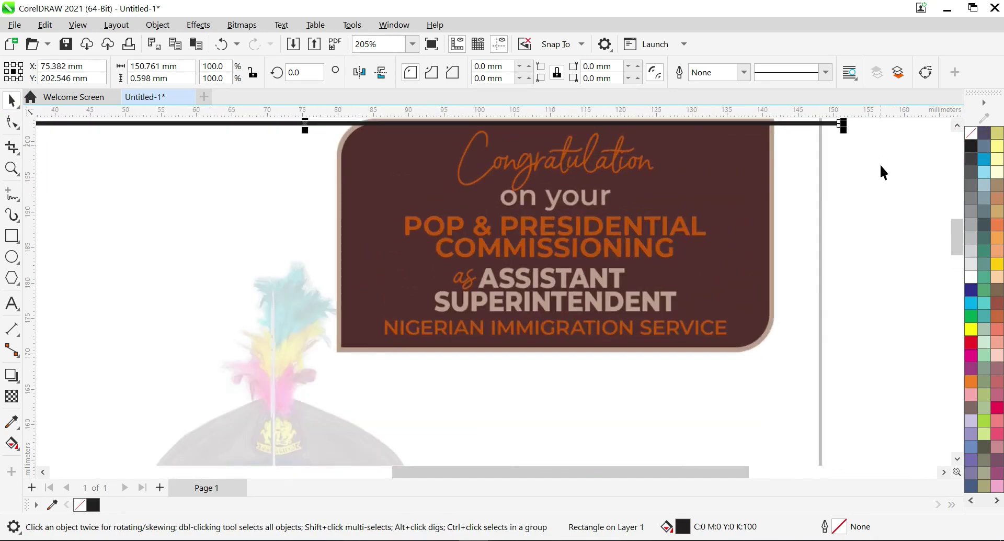
pyautogui.moveTo(860, 239); pyautogui.dragTo(858, 241)
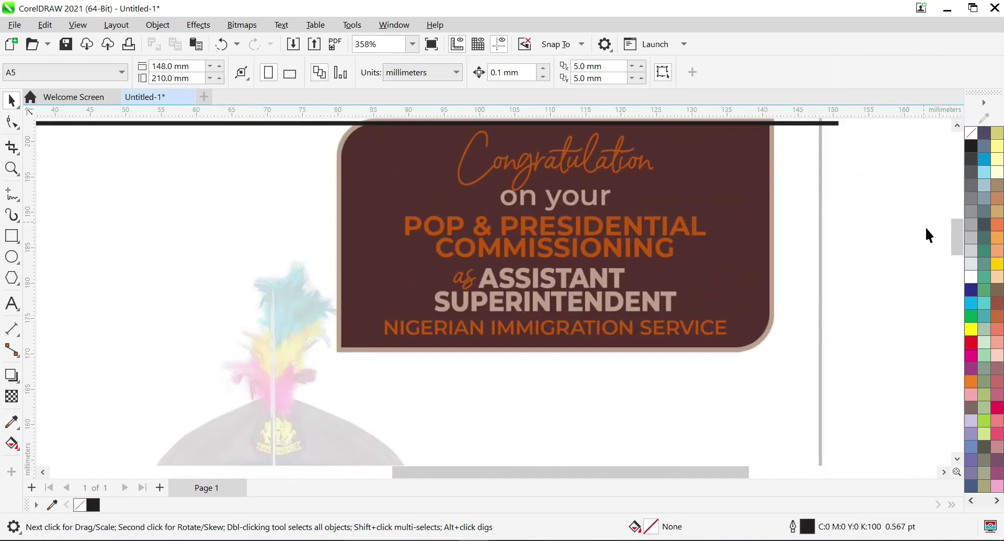
pyautogui.moveTo(956, 251); pyautogui.dragTo(941, 233)
pyautogui.click(797, 255)
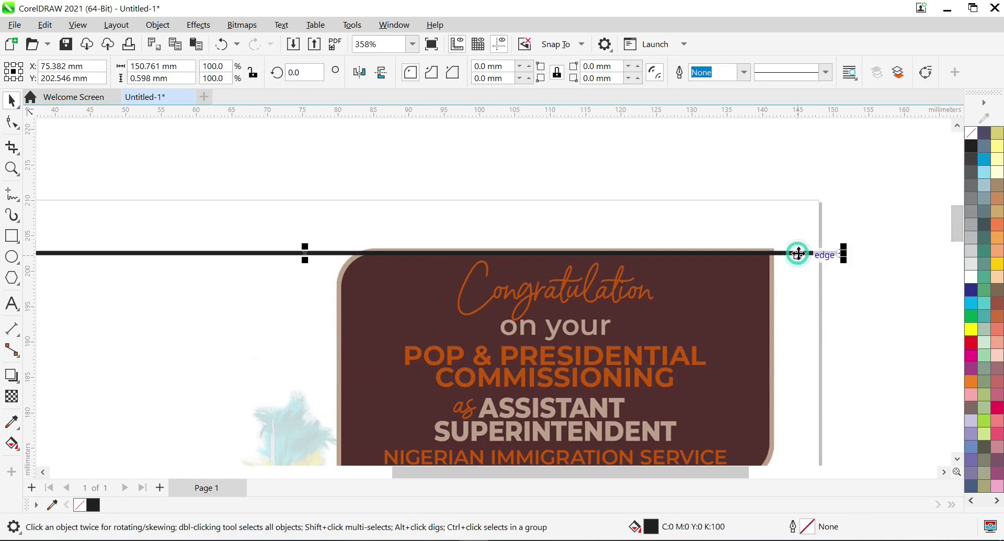
pyautogui.moveTo(843, 253); pyautogui.dragTo(819, 253)
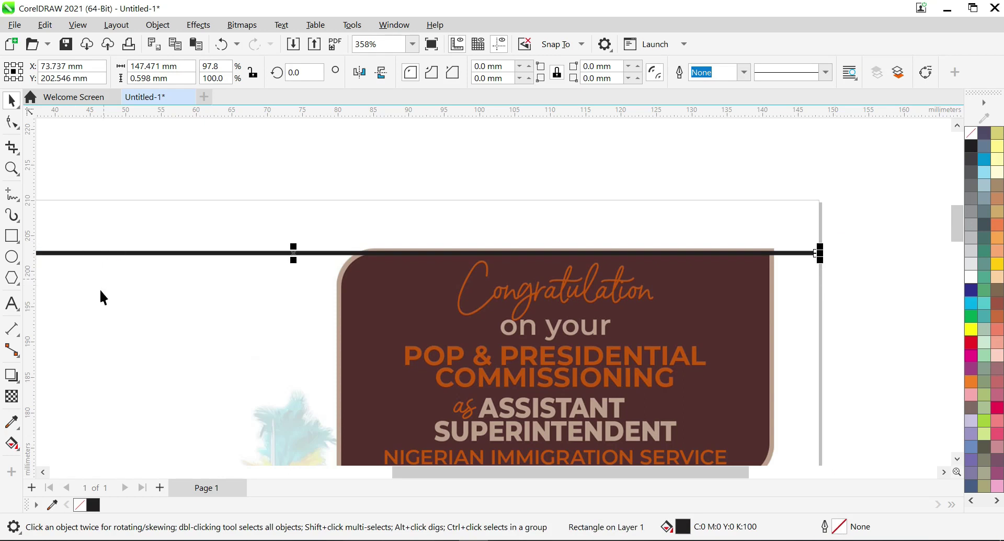
# Step: Examine how the black bar's left end meets the page edge and how the bar sits across the whole page
pyautogui.scroll(-4, 204, 278)
pyautogui.scroll(7, 70, 283)
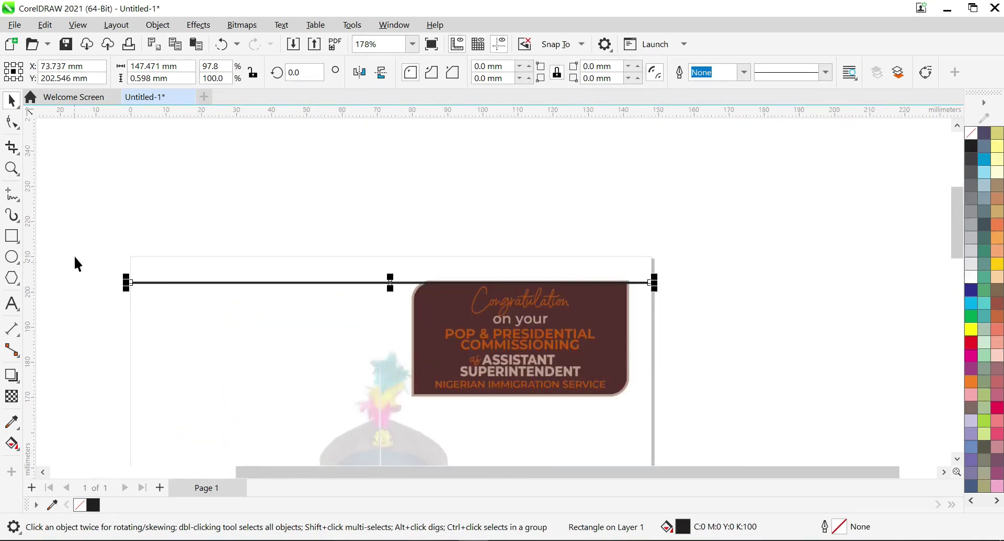
pyautogui.scroll(6, 100, 284)
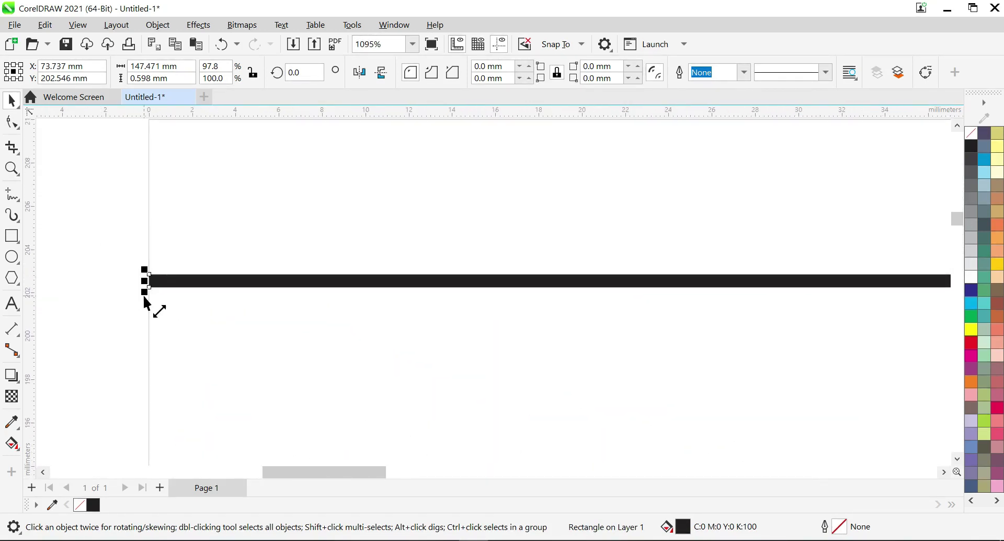
pyautogui.scroll(4, 200, 271)
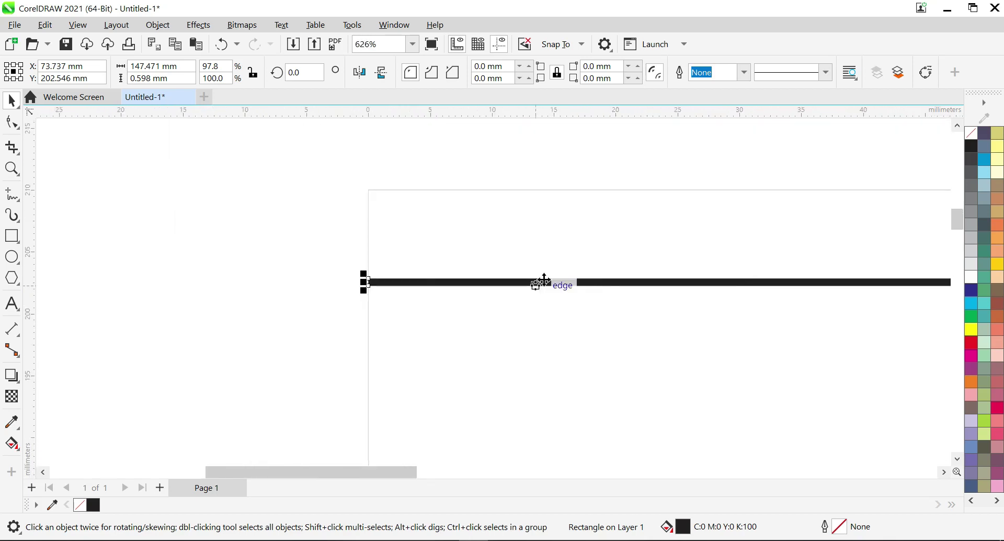
pyautogui.press('Escape')
pyautogui.scroll(-16, 186, 258)
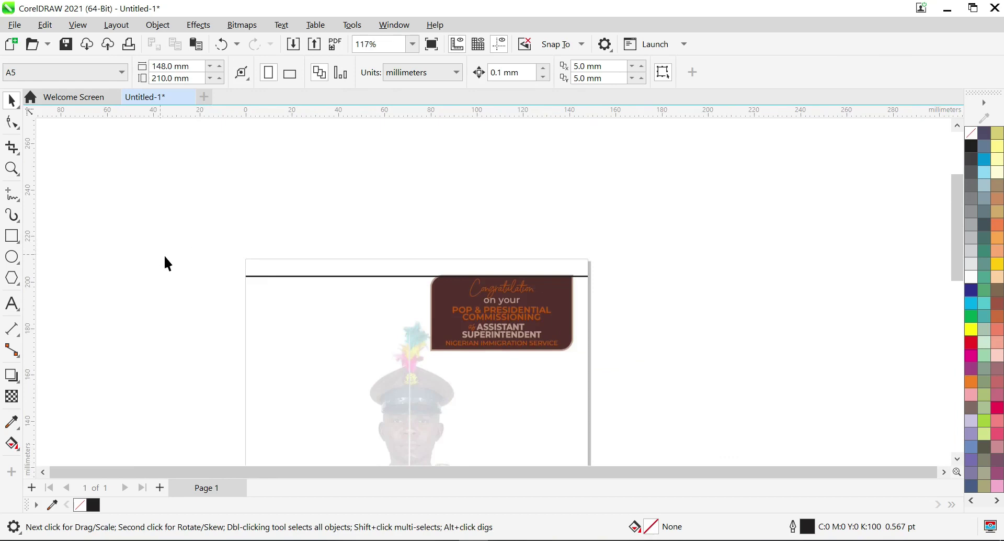
pyautogui.scroll(-2, 225, 261)
pyautogui.scroll(-2, 324, 293)
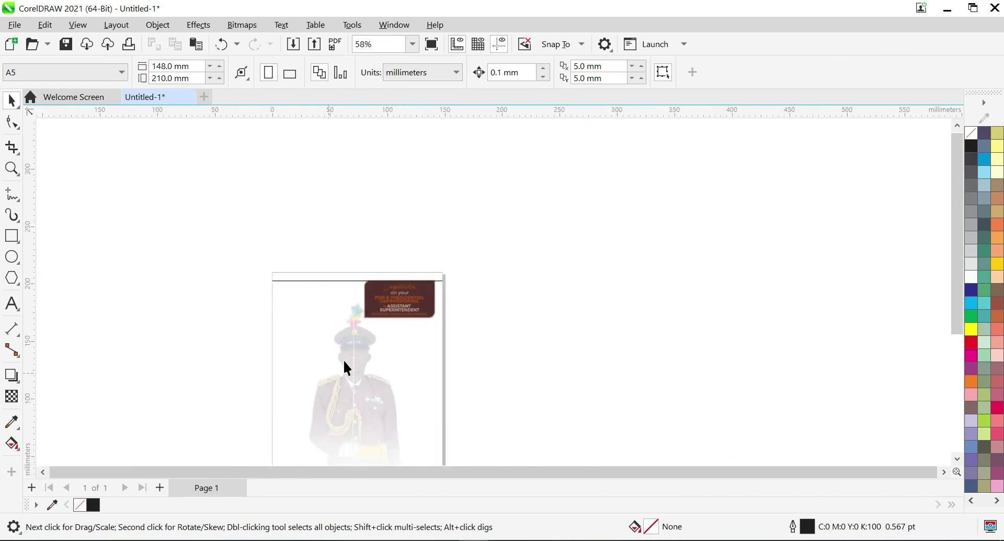
pyautogui.scroll(-1, 347, 368)
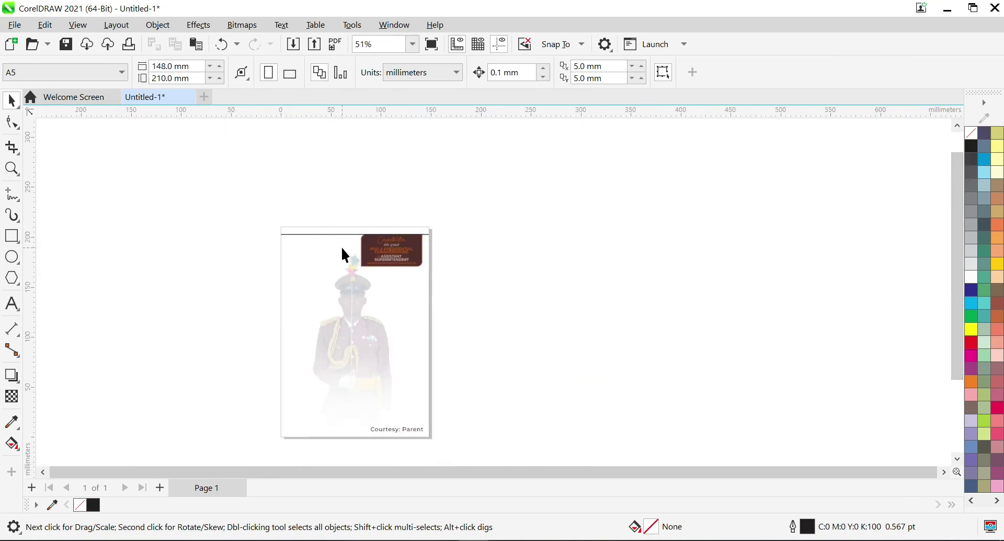
pyautogui.scroll(2, 329, 236)
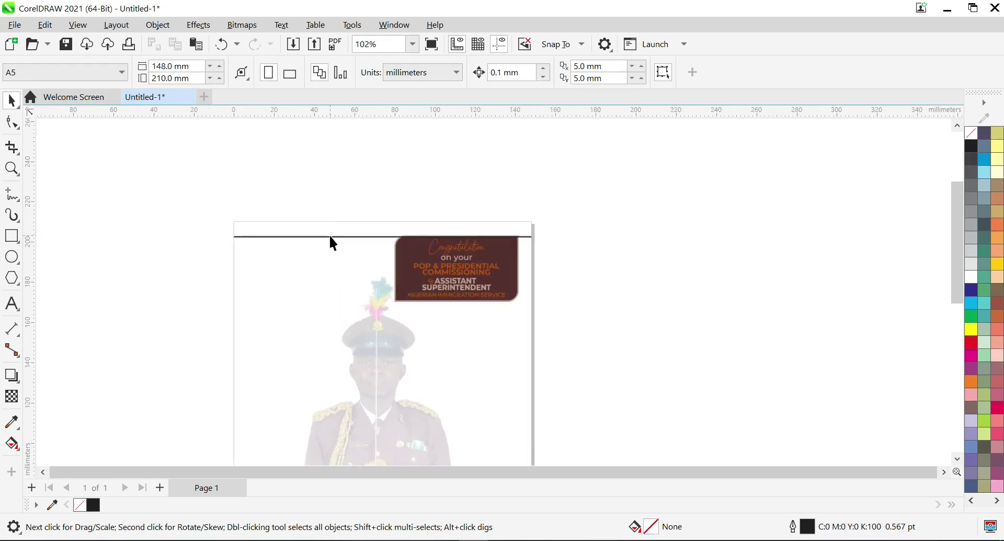
# Step: Nudge the black bar down the page to a Y position of 190.146 mm
pyautogui.click(328, 238)
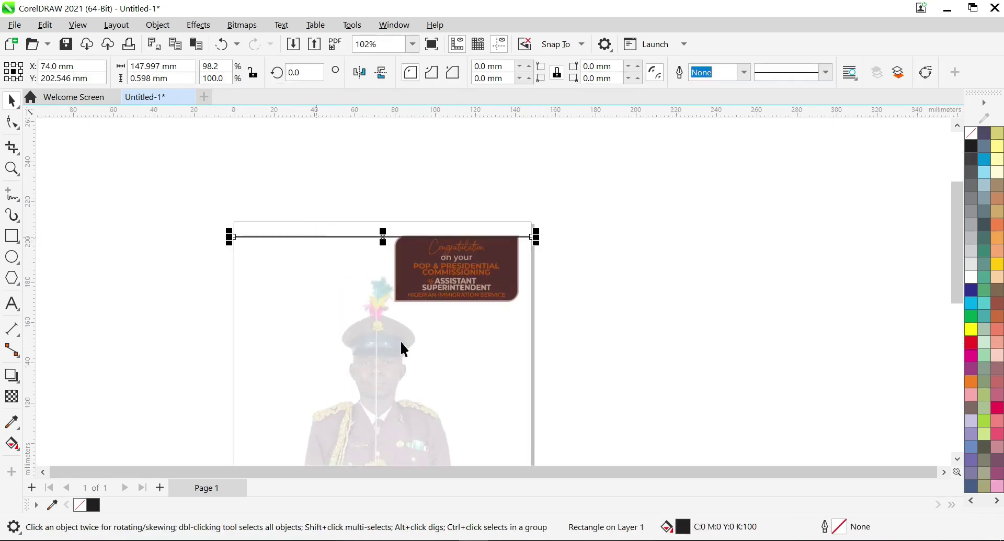
pyautogui.press('Down')
pyautogui.press('Down')
pyautogui.press('Down')
pyautogui.press('Down')
pyautogui.press('Down')
pyautogui.press('Down')
pyautogui.press('Down')
pyautogui.press('Down')
pyautogui.press('Down')
pyautogui.press('Down')
pyautogui.press('Down')
pyautogui.press('Down')
pyautogui.press('Down')
pyautogui.press('Down')
pyautogui.press('Down')
pyautogui.press('Down')
pyautogui.press('Down')
pyautogui.press('Down')
pyautogui.press('Down')
pyautogui.press('Down')
pyautogui.press('Down')
pyautogui.press('Down')
pyautogui.press('Down')
pyautogui.press('Down')
pyautogui.press('Down')
pyautogui.press('Down')
pyautogui.press('Down')
pyautogui.press('Down')
pyautogui.press('Down')
pyautogui.press('Down')
pyautogui.press('Down')
pyautogui.press('Down')
pyautogui.press('Down')
pyautogui.press('Down')
pyautogui.press('Down')
pyautogui.press('Down')
pyautogui.press('Down')
pyautogui.press('Down')
pyautogui.press('Down')
pyautogui.press('Down')
pyautogui.press('Down')
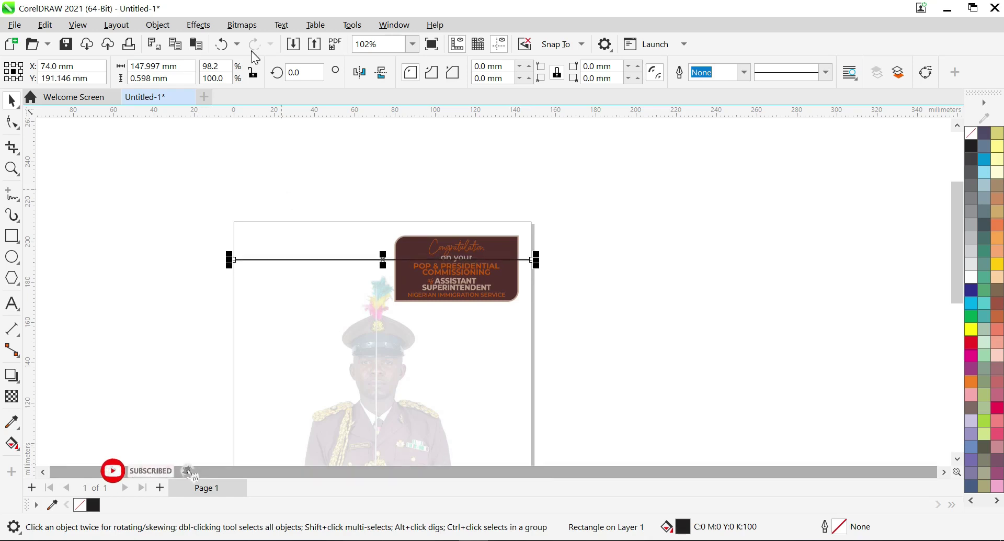
pyautogui.press('Down')
pyautogui.press('Down')
pyautogui.press('Down')
pyautogui.press('Down')
pyautogui.press('Down')
# Step: Place a copy of the black bar about 12 mm straight below the original
pyautogui.scroll(-1, 316, 275)
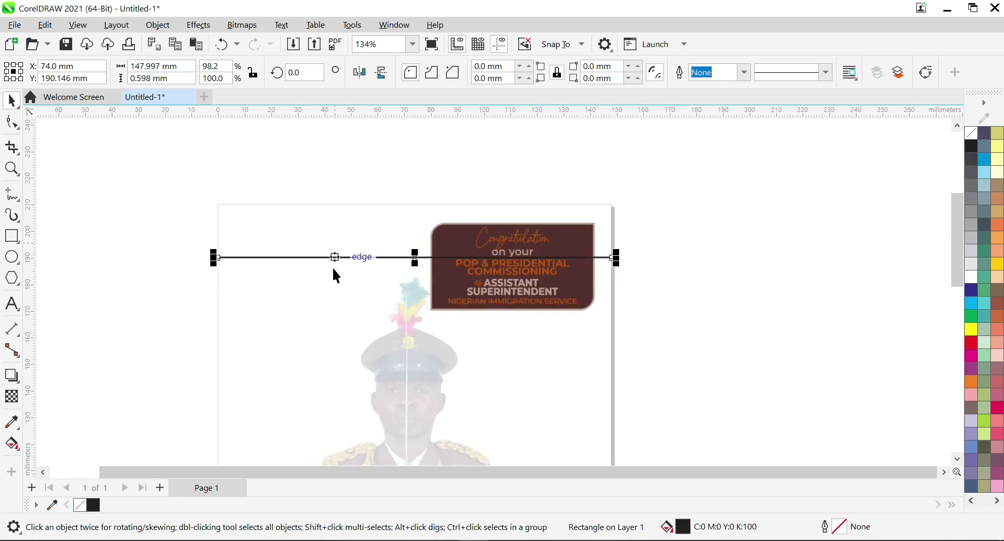
pyautogui.scroll(3, 334, 286)
pyautogui.scroll(-2, 359, 334)
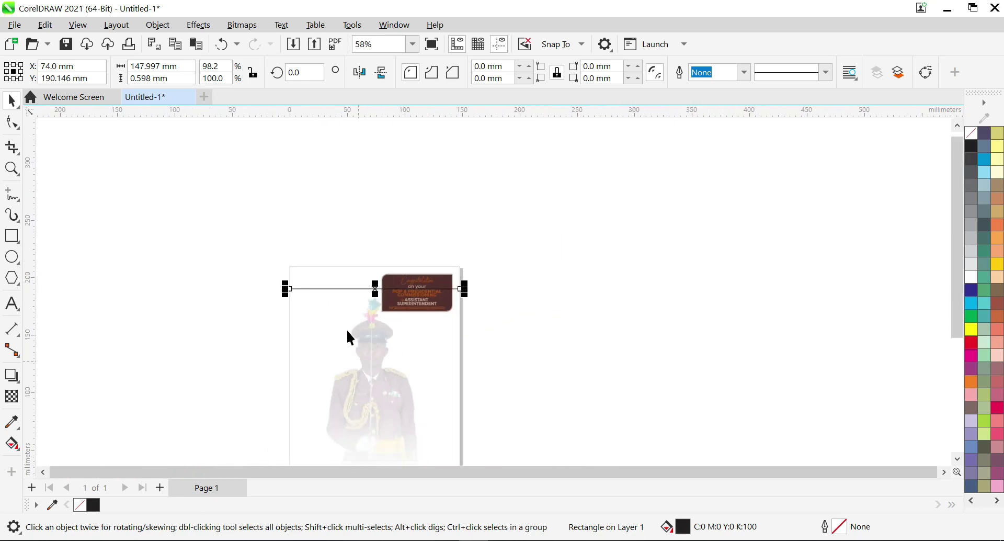
pyautogui.scroll(4, 340, 303)
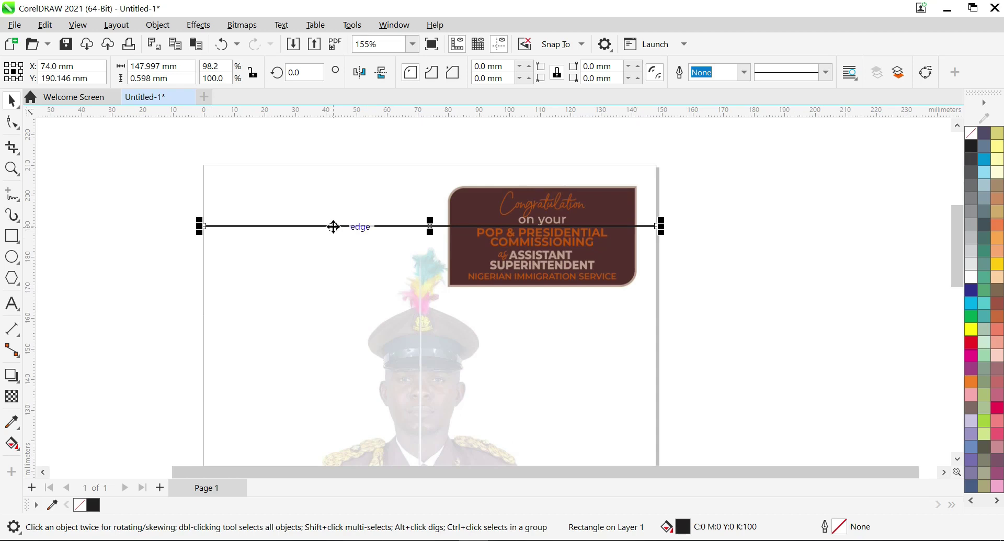
pyautogui.moveTo(293, 225); pyautogui.dragTo(293, 244)
pyautogui.hotkey('ctrl', 'z')
pyautogui.moveTo(344, 226); pyautogui.dragTo(341, 269)
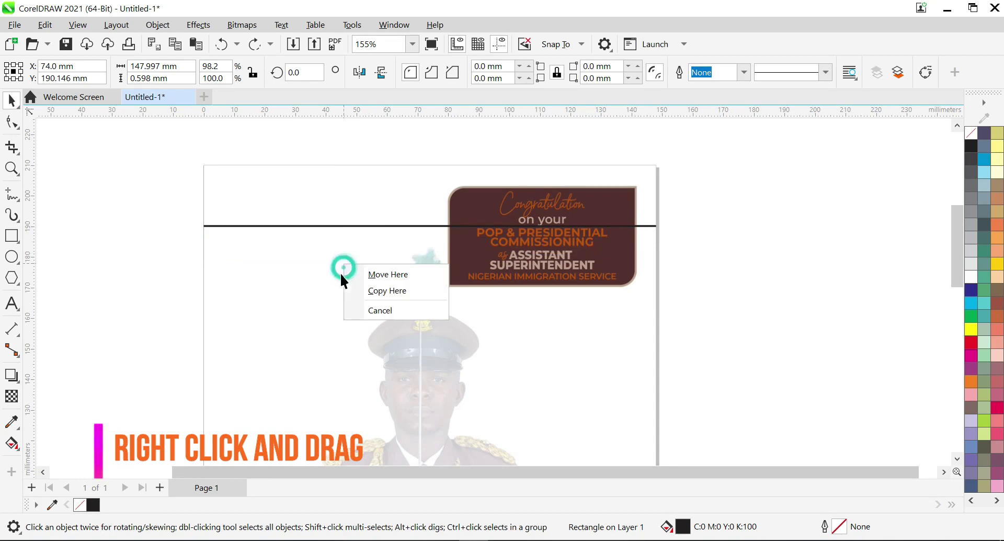
pyautogui.click(370, 294)
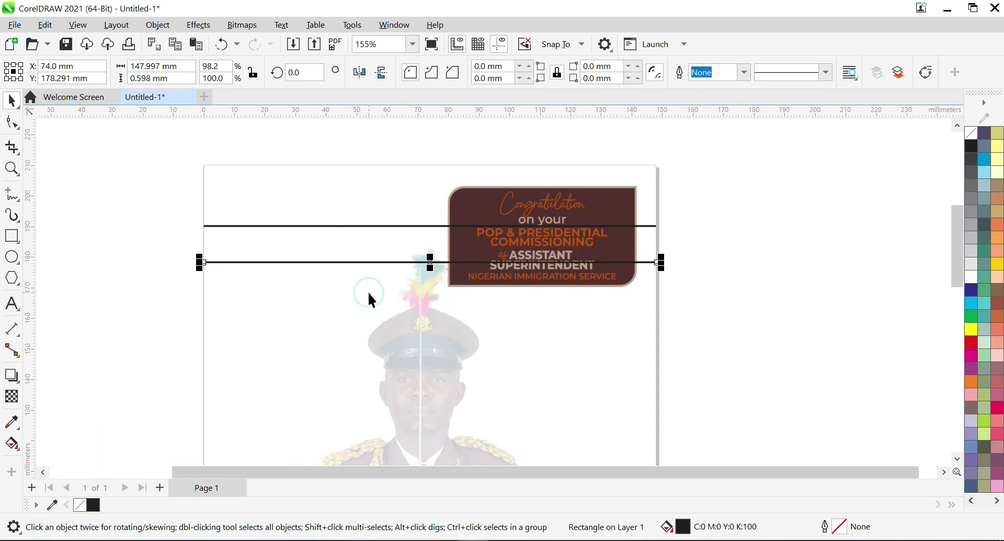
# Step: Repeat the bar copy down the page at the same 12 mm spacing until the last line sits at Y 12.322 mm, just above "Courtesy: Parent"
pyautogui.scroll(-2, 380, 300)
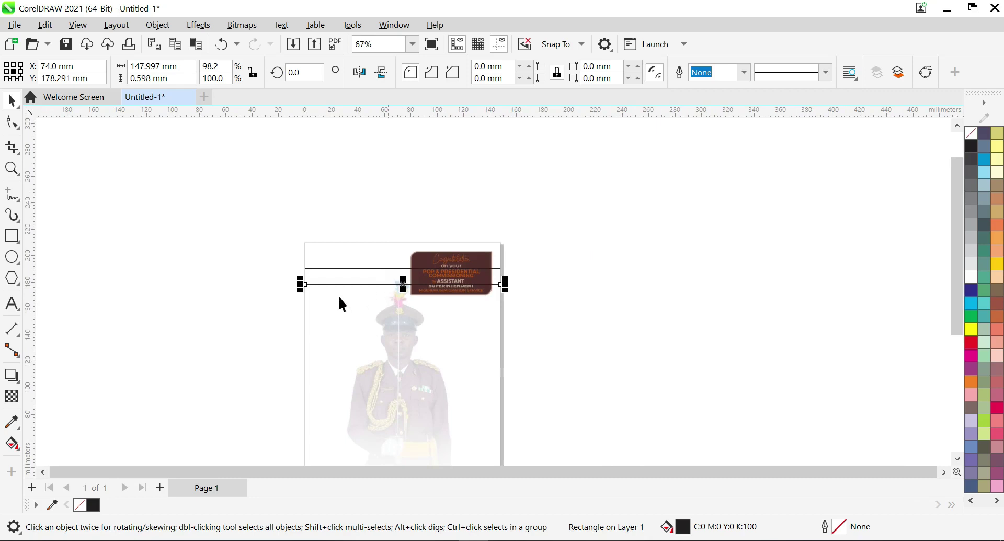
pyautogui.scroll(3, 340, 298)
pyautogui.scroll(-2, 344, 297)
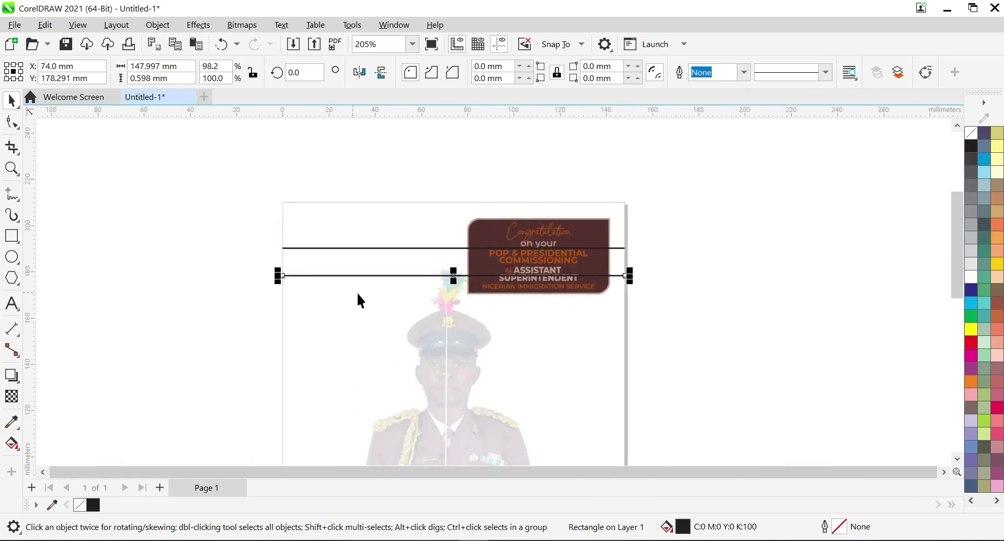
pyautogui.scroll(2, 377, 347)
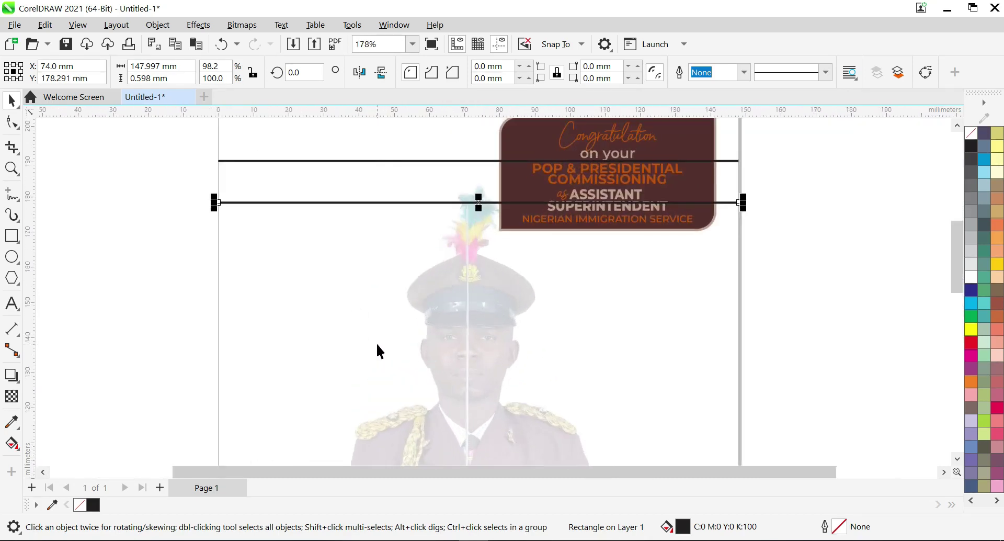
pyautogui.scroll(-2, 377, 349)
pyautogui.hotkey('ctrl', 'd')
pyautogui.hotkey('ctrl', 'd')
pyautogui.hotkey('ctrl', 'd')
pyautogui.hotkey('ctrl', 'd')
pyautogui.hotkey('ctrl', 'd')
pyautogui.hotkey('ctrl', 'd')
pyautogui.hotkey('ctrl', 'd')
pyautogui.hotkey('ctrl', 'd')
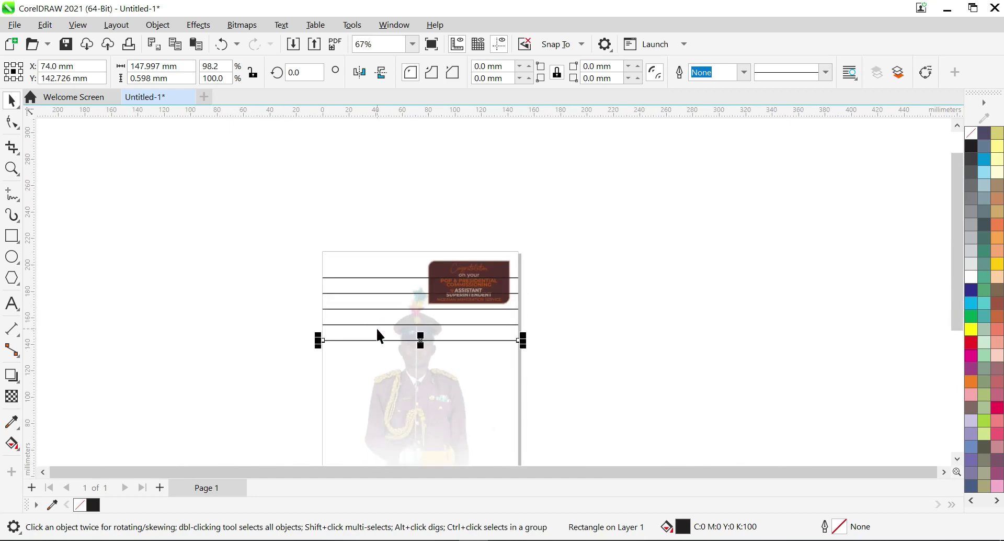
pyautogui.hotkey('ctrl', 'd')
pyautogui.hotkey('ctrl', 'd')
pyautogui.hotkey('ctrl', 'd')
pyautogui.scroll(-3, 377, 328)
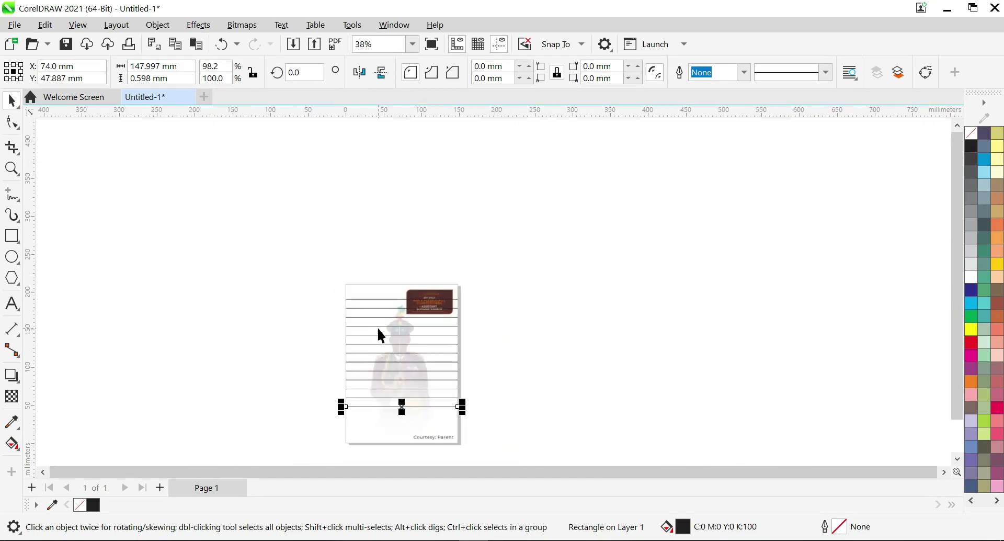
pyautogui.hotkey('ctrl', 'd')
pyautogui.hotkey('ctrl', 'd')
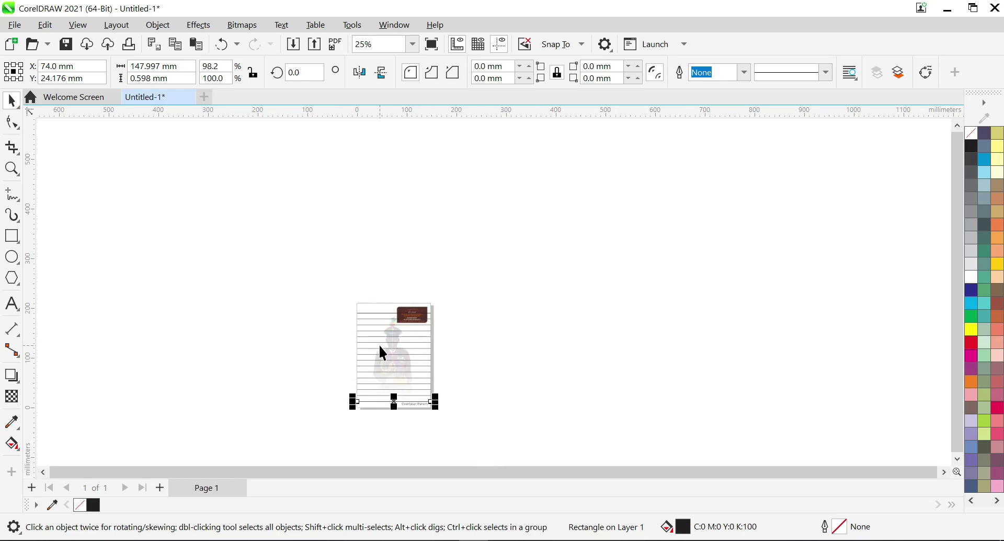
# Step: Examine how the ruled lines cross the page, the maroon congratulation badge and the courtesy text at the foot
pyautogui.scroll(5, 406, 401)
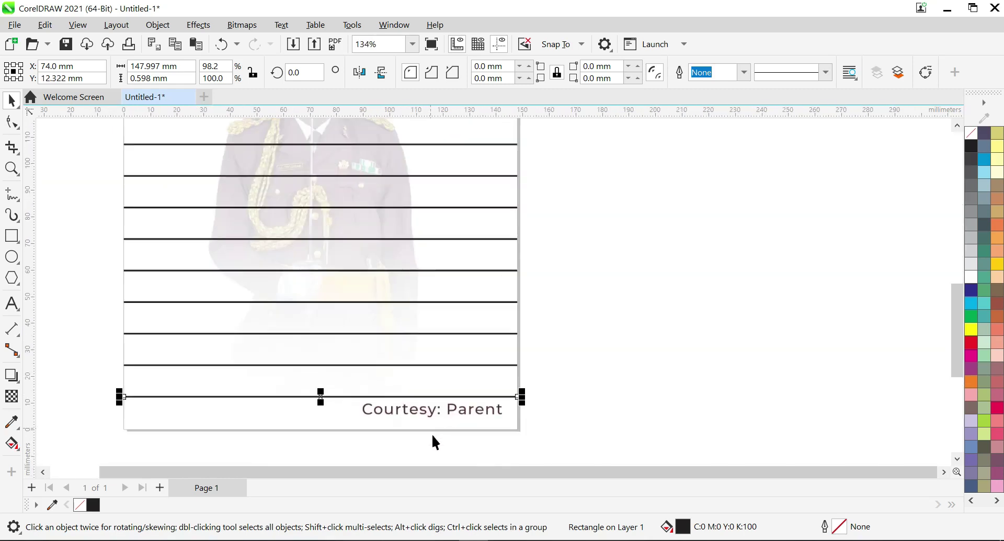
pyautogui.scroll(-5, 432, 435)
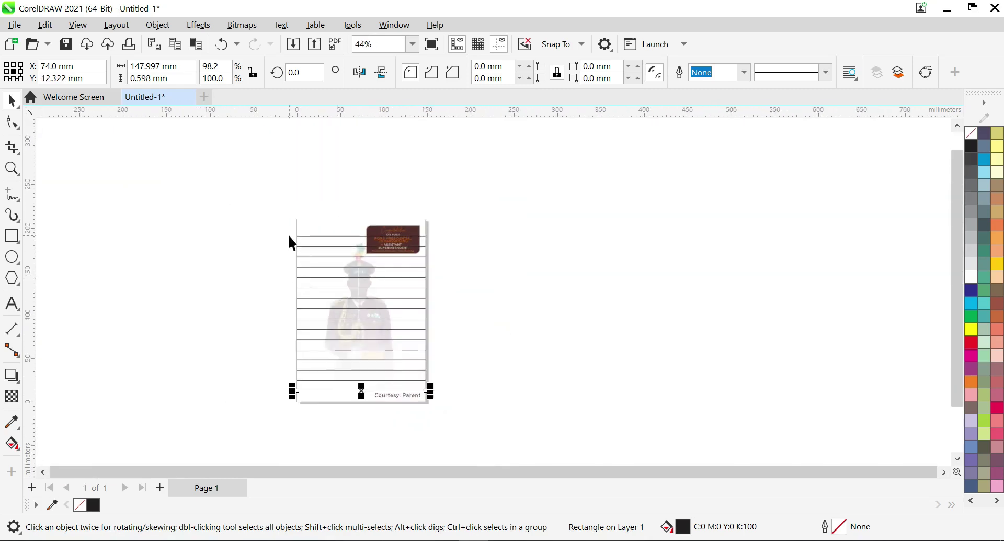
pyautogui.scroll(2, 339, 296)
pyautogui.scroll(2, 338, 297)
pyautogui.scroll(-4, 337, 293)
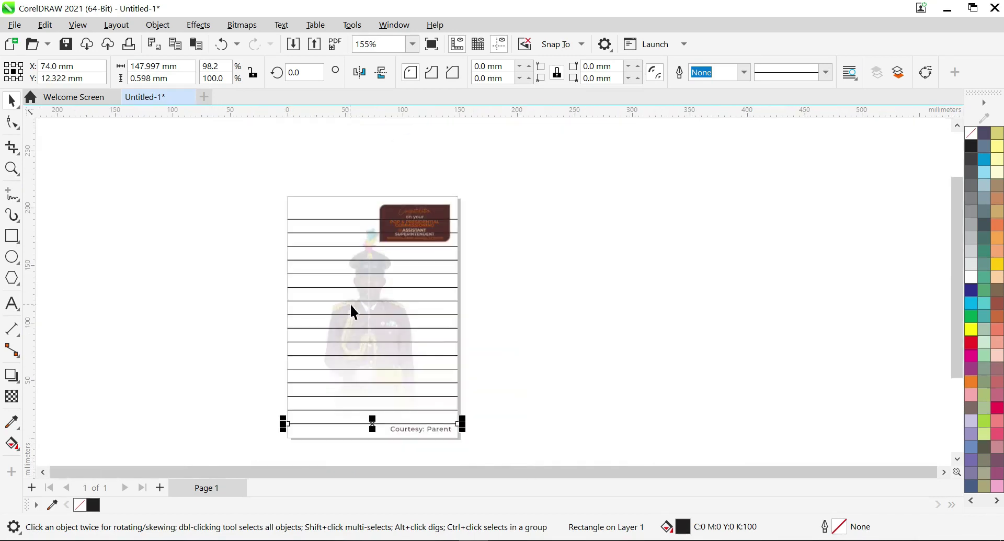
pyautogui.scroll(3, 315, 256)
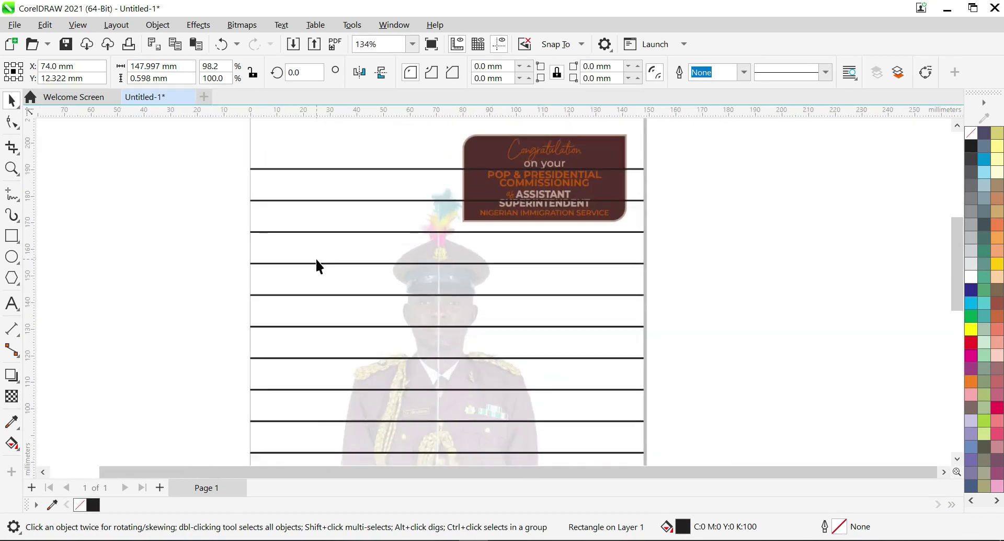
pyautogui.scroll(-3, 316, 263)
pyautogui.scroll(1, 318, 262)
pyautogui.scroll(-1, 324, 261)
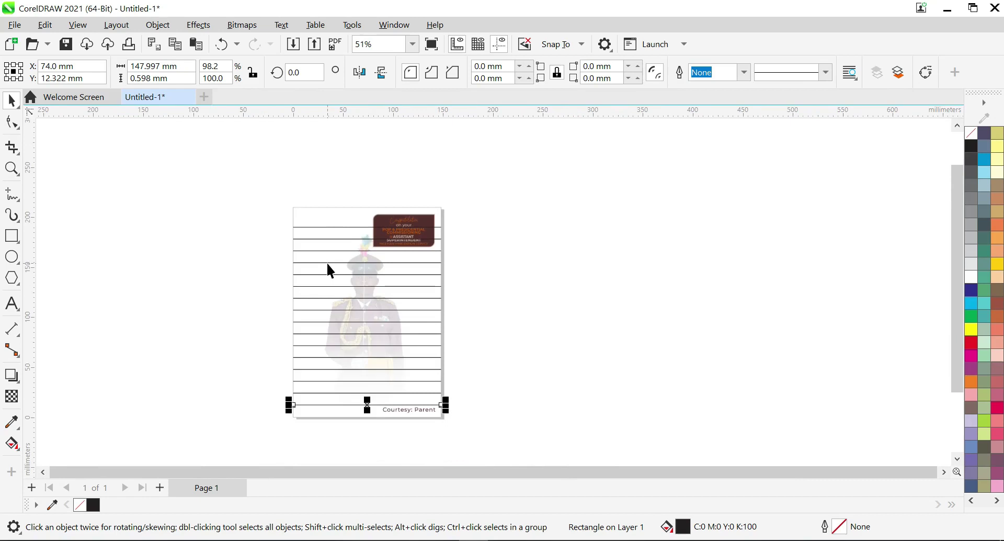
pyautogui.scroll(4, 329, 259)
pyautogui.scroll(1, 327, 256)
pyautogui.scroll(-3, 315, 241)
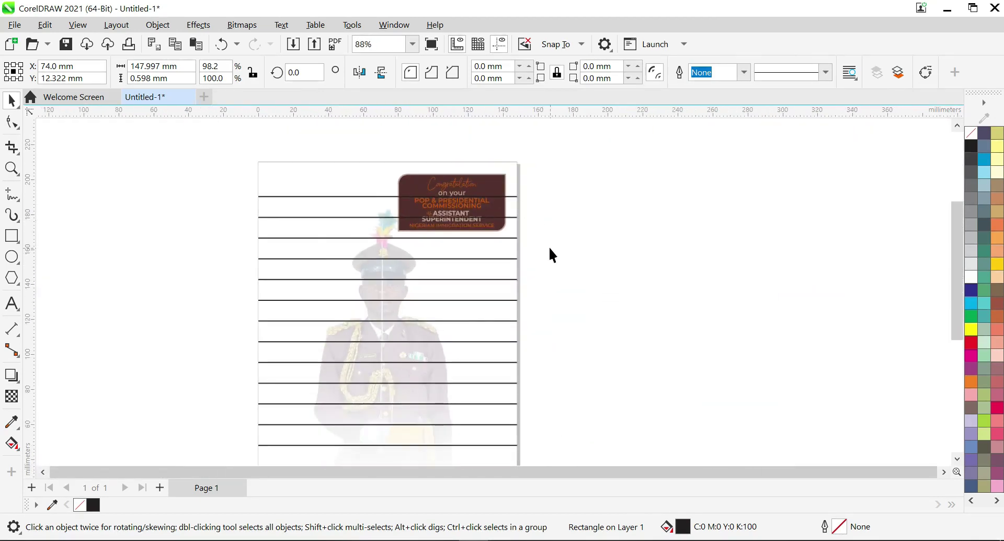
pyautogui.scroll(-2, 569, 325)
pyautogui.click(606, 270)
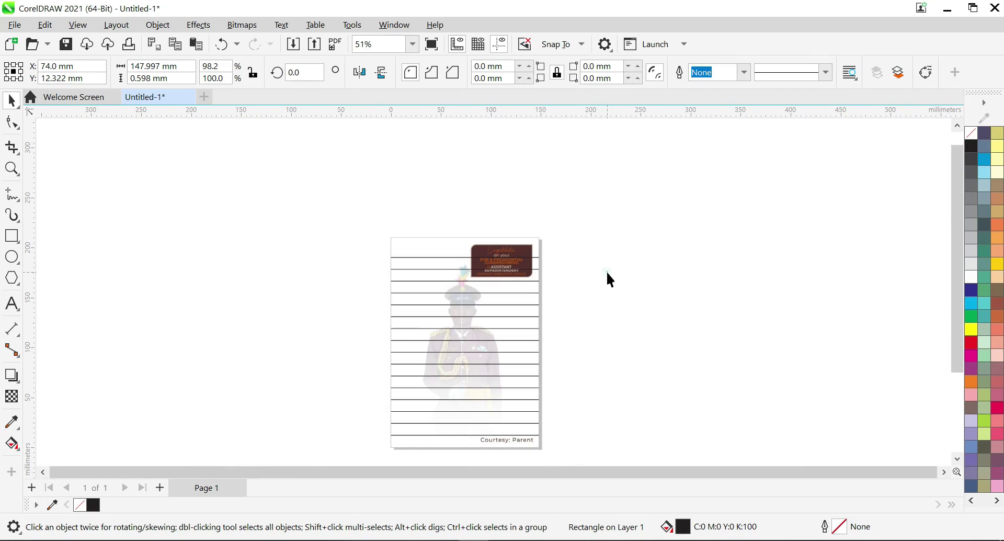
# Step: Shorten the top three ruled lines from their right end to about 74 mm so they stop before the maroon badge
pyautogui.scroll(3, 554, 261)
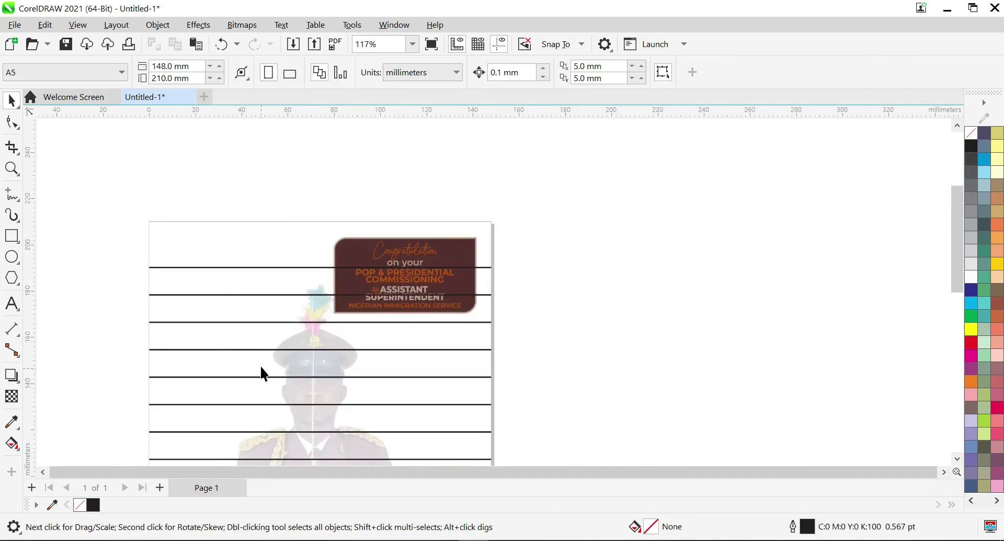
pyautogui.scroll(-1, 645, 340)
pyautogui.scroll(1, 613, 314)
pyautogui.moveTo(529, 277); pyautogui.dragTo(481, 362)
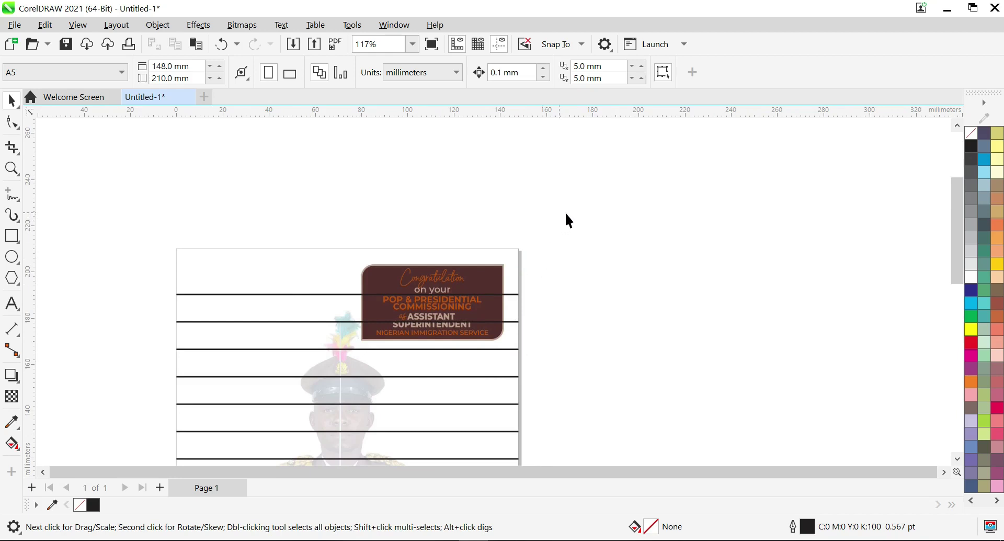
pyautogui.moveTo(566, 215); pyautogui.dragTo(175, 360)
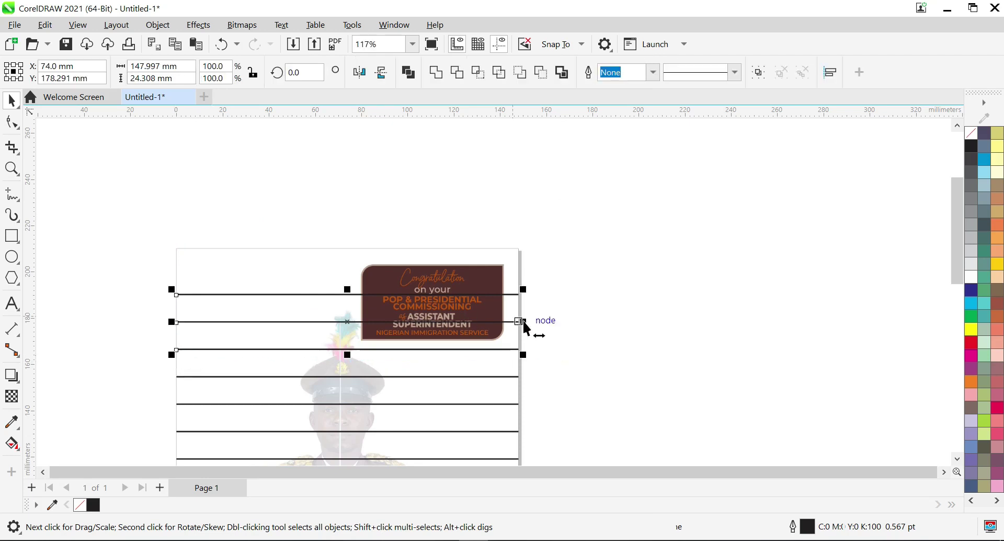
pyautogui.moveTo(519, 321); pyautogui.dragTo(375, 332)
pyautogui.press('Escape')
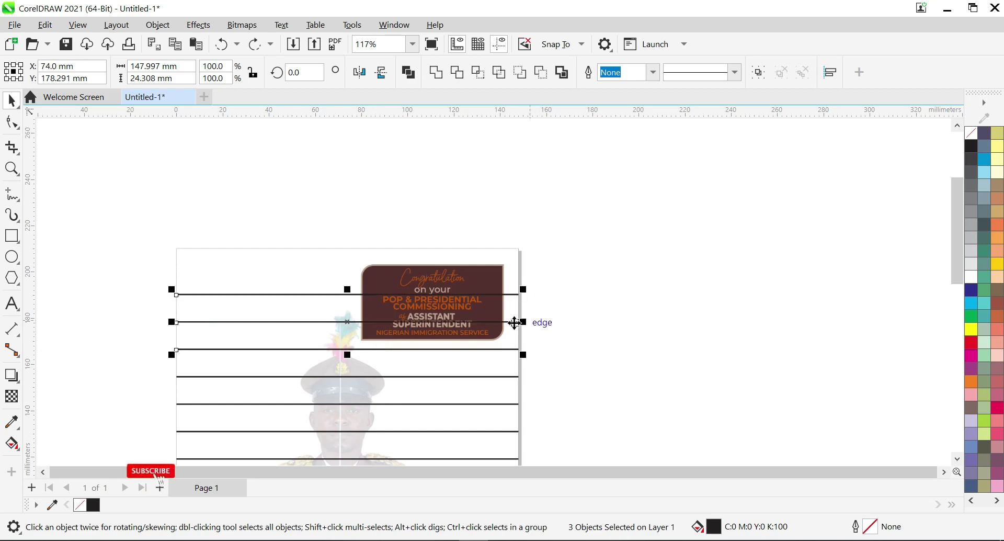
pyautogui.moveTo(523, 322); pyautogui.dragTo(353, 322)
pyautogui.click(597, 297)
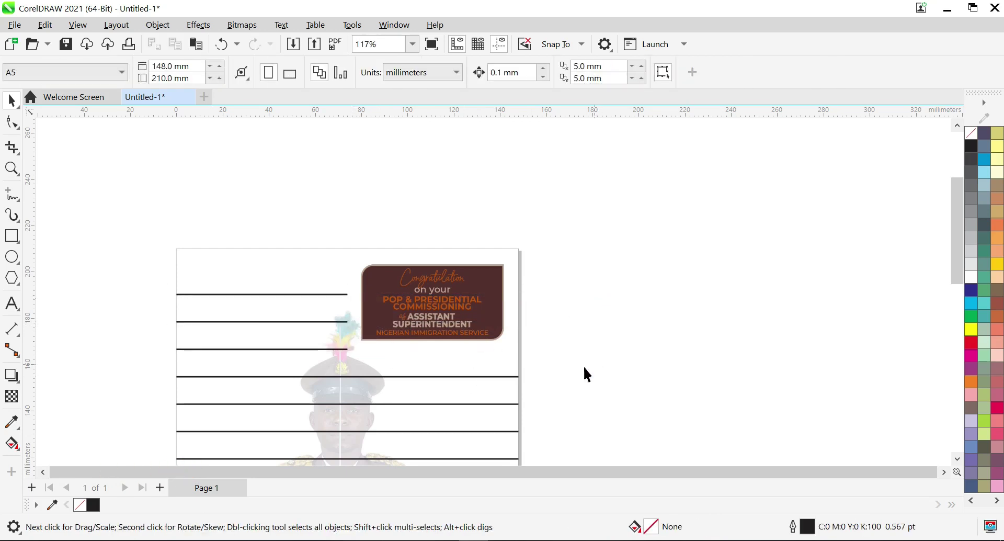
# Step: Begin exporting the page and choose JPG - JPEG Bitmaps as the file type
pyautogui.scroll(-3, 392, 332)
pyautogui.scroll(-2, 405, 369)
pyautogui.scroll(6, 403, 362)
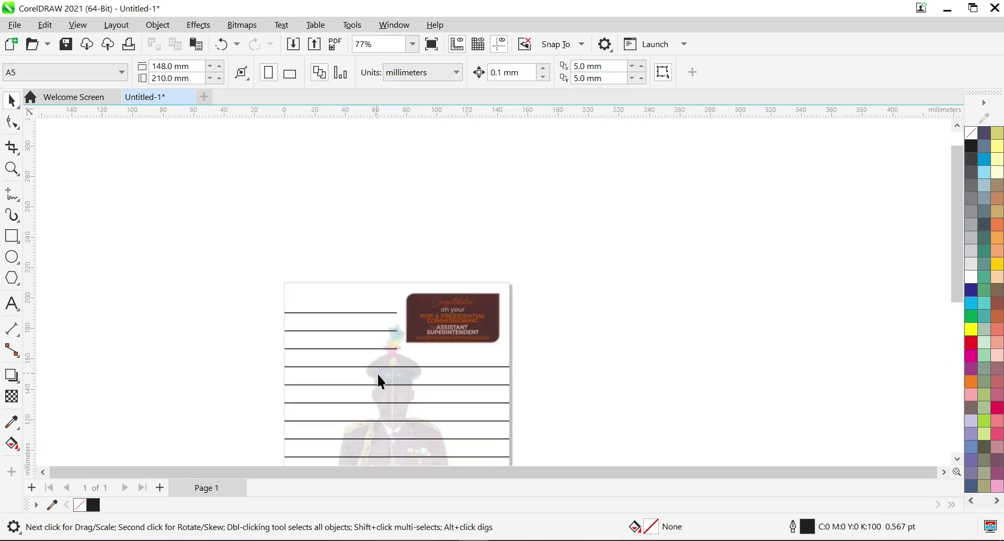
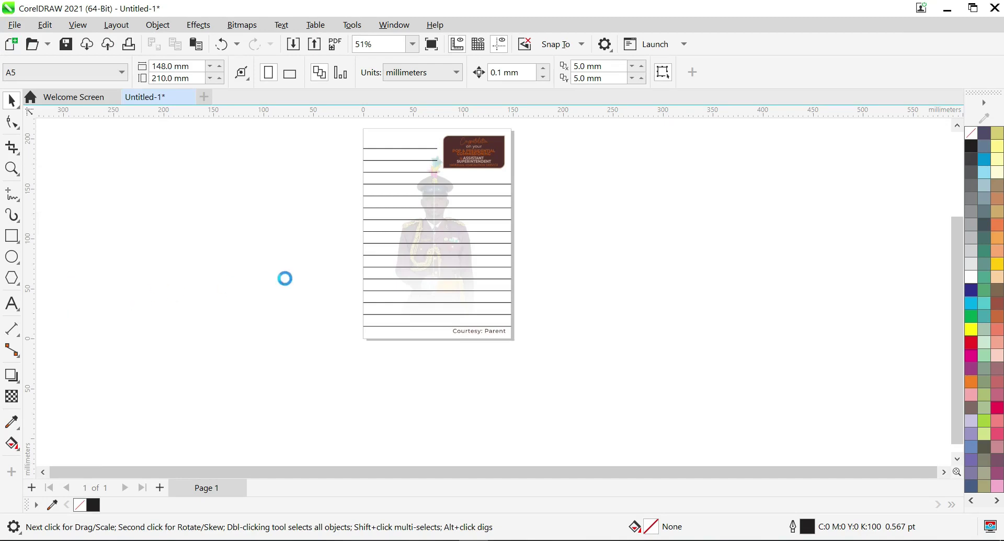
pyautogui.hotkey('ctrl', 'e')
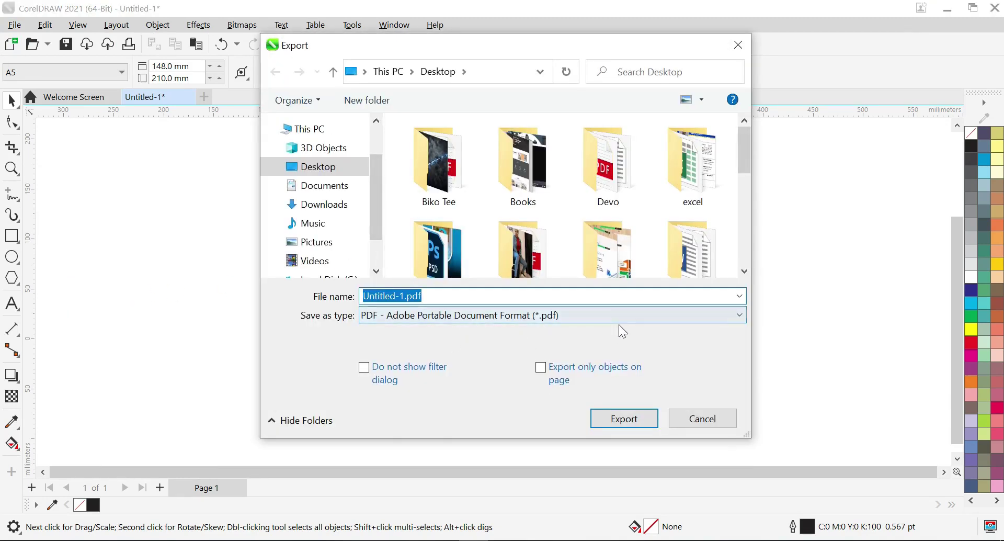
pyautogui.click(642, 318)
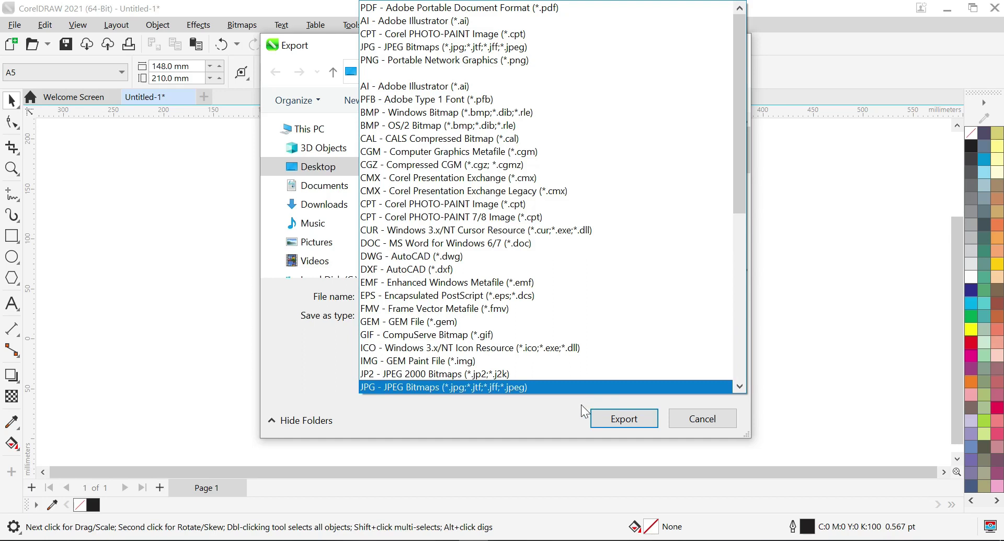
pyautogui.click(397, 387)
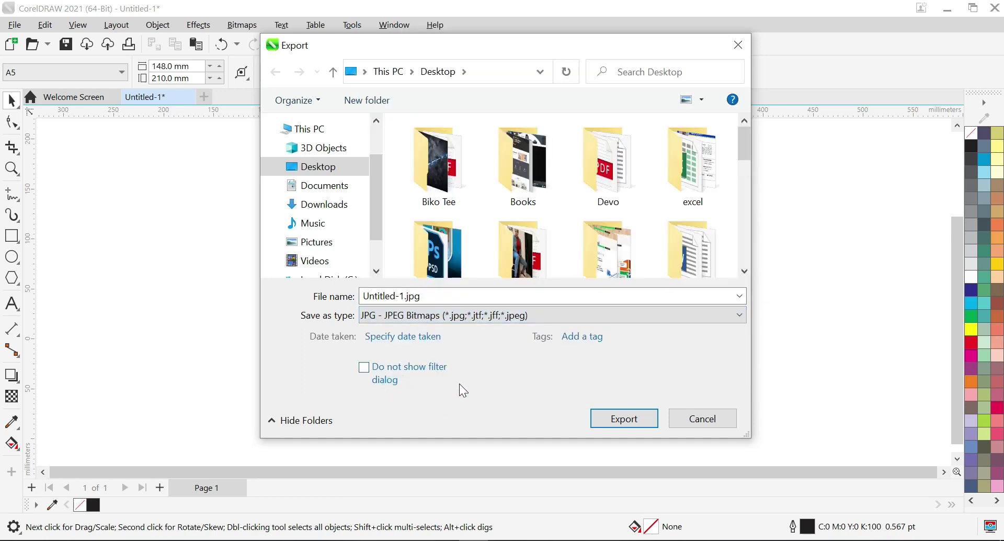
# Step: Name the export file Finished_Jotter
pyautogui.doubleClick(392, 296)
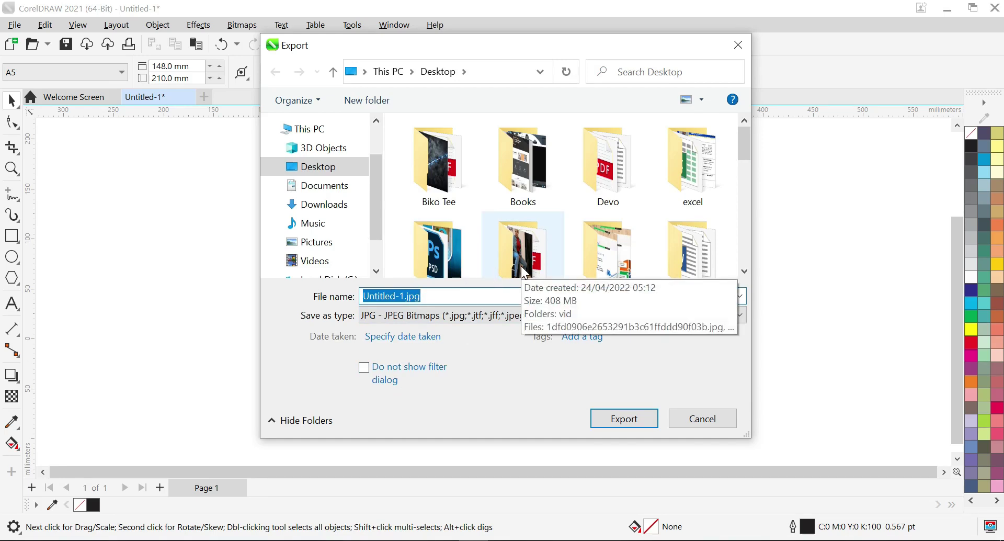
pyautogui.write('finn')
pyautogui.press('BackSpace')
pyautogui.press('BackSpace')
pyautogui.press('BackSpace')
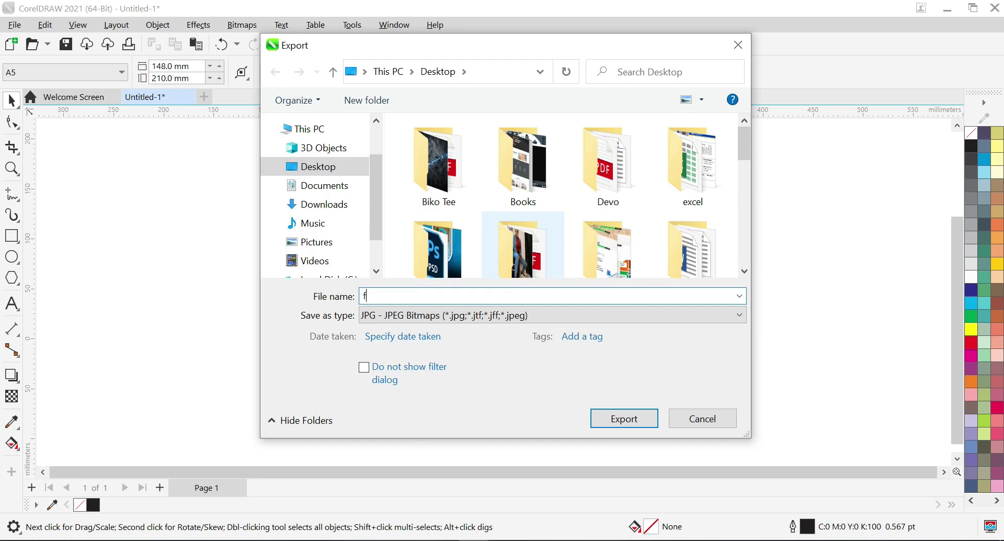
pyautogui.press('BackSpace')
pyautogui.write('Finished _Jotter')
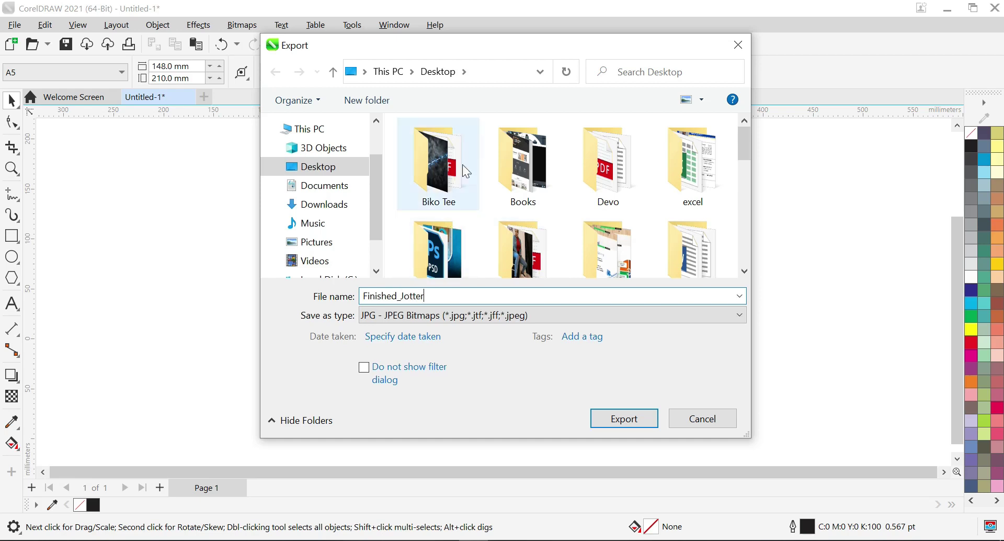
# Step: Export the JPEG into the Design Works folder within the creator's Desktop folder, using CMYK Color (32-bit) and High 80% quality
pyautogui.click(440, 167)
pyautogui.keyDown('ctrl'); pyautogui.scroll(-4, 443, 165); pyautogui.keyUp('ctrl')
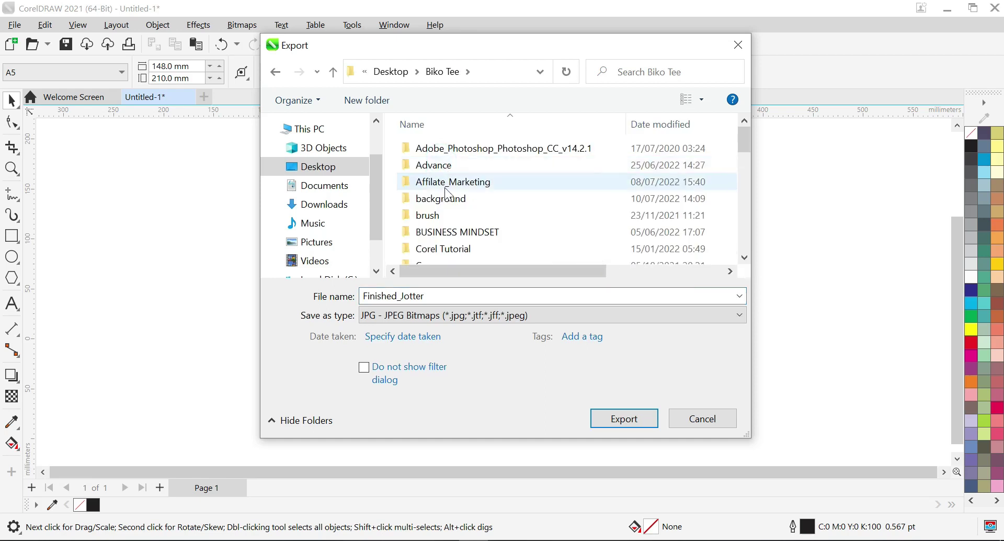
pyautogui.click(465, 183)
pyautogui.press('d')
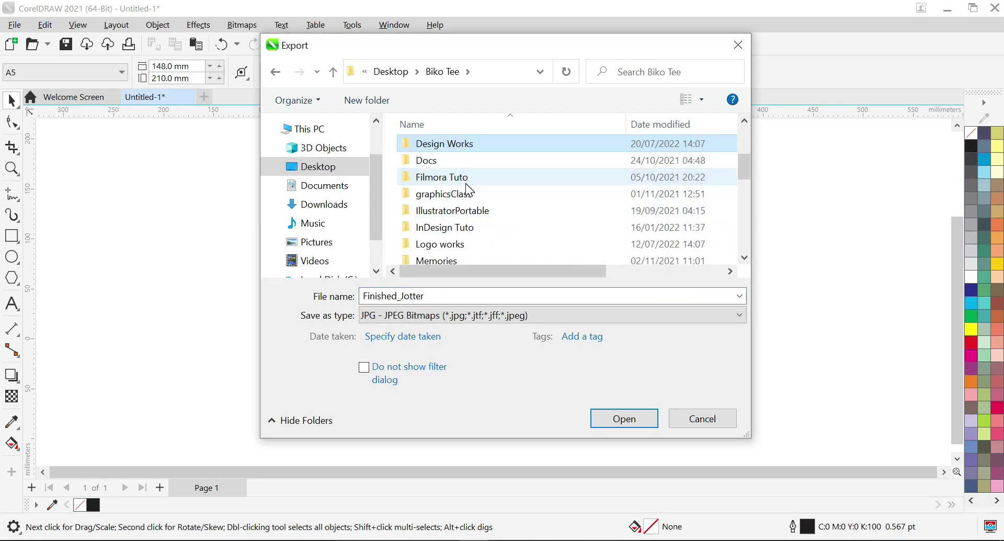
pyautogui.press('Return')
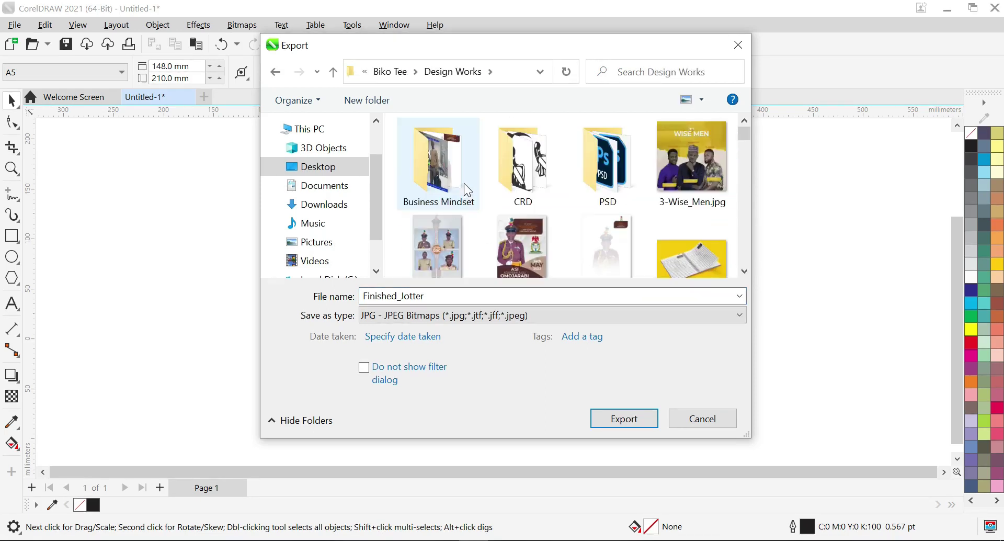
pyautogui.click(622, 424)
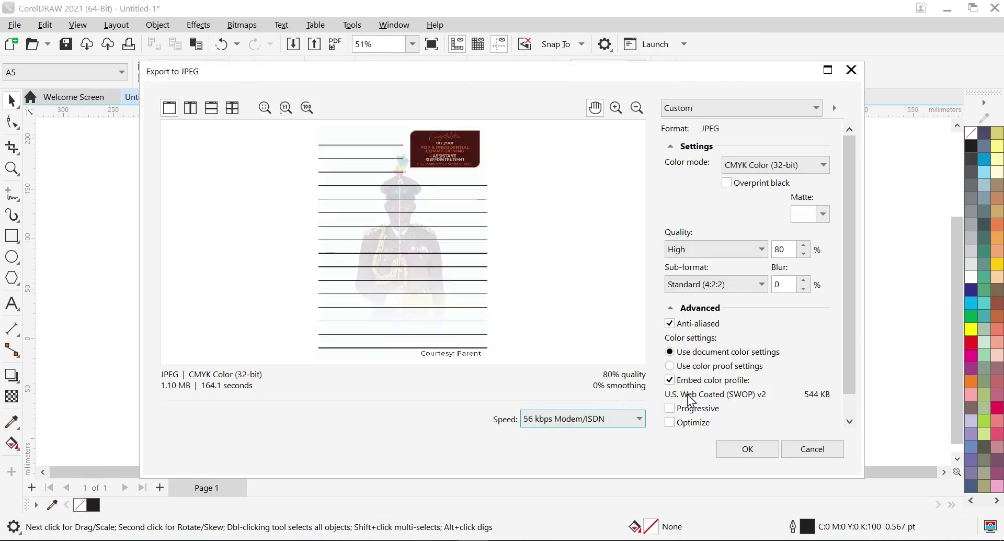
pyautogui.click(746, 456)
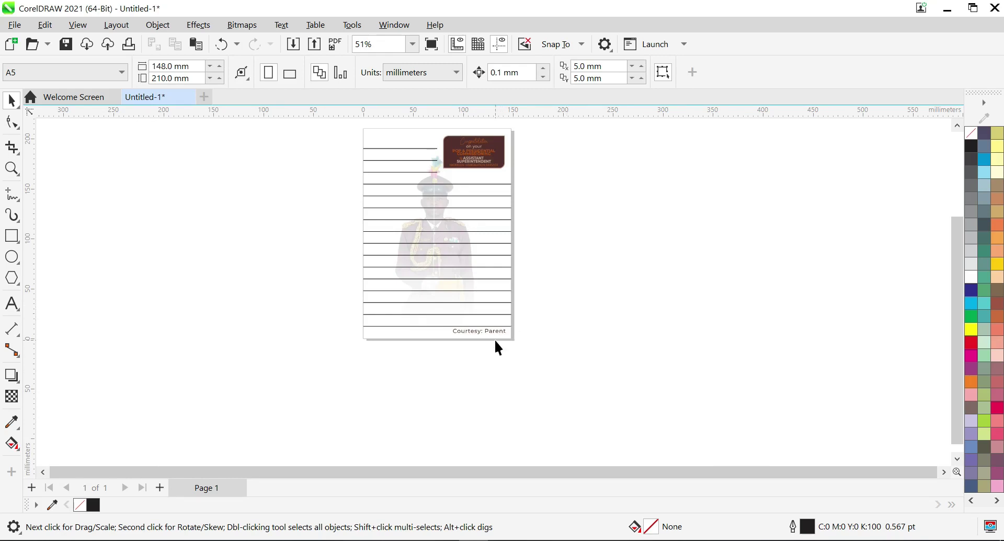
pyautogui.scroll(1, 565, 195)
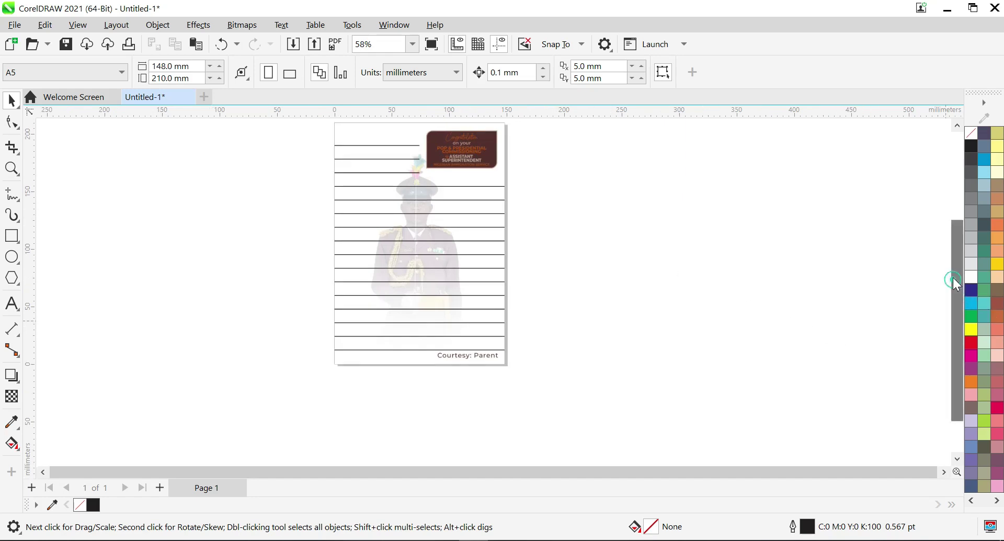
pyautogui.moveTo(953, 277); pyautogui.dragTo(955, 267)
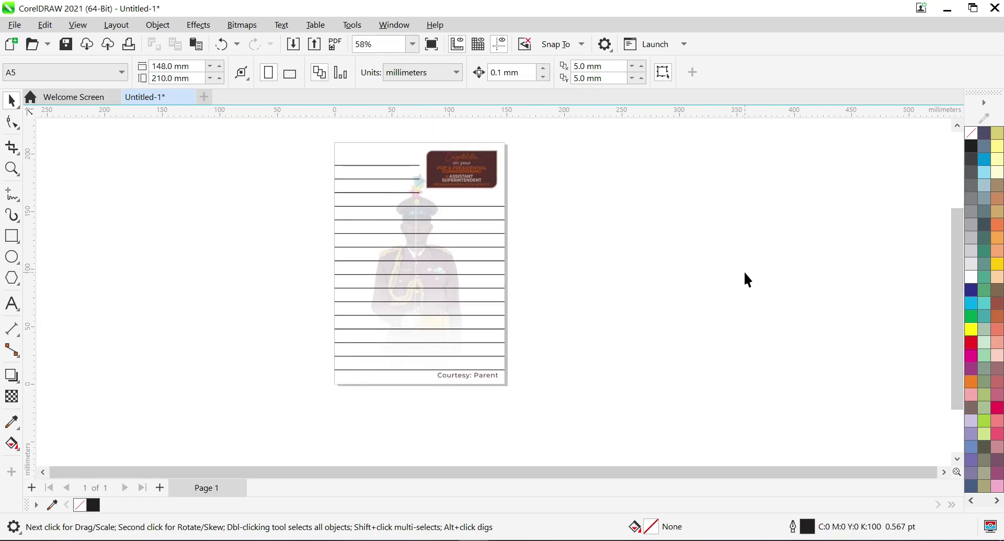